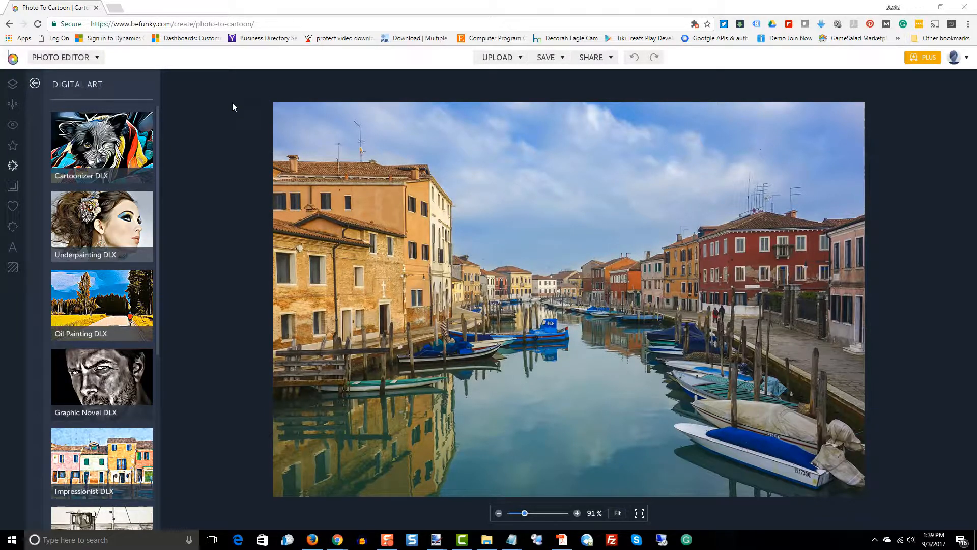
click(75, 58)
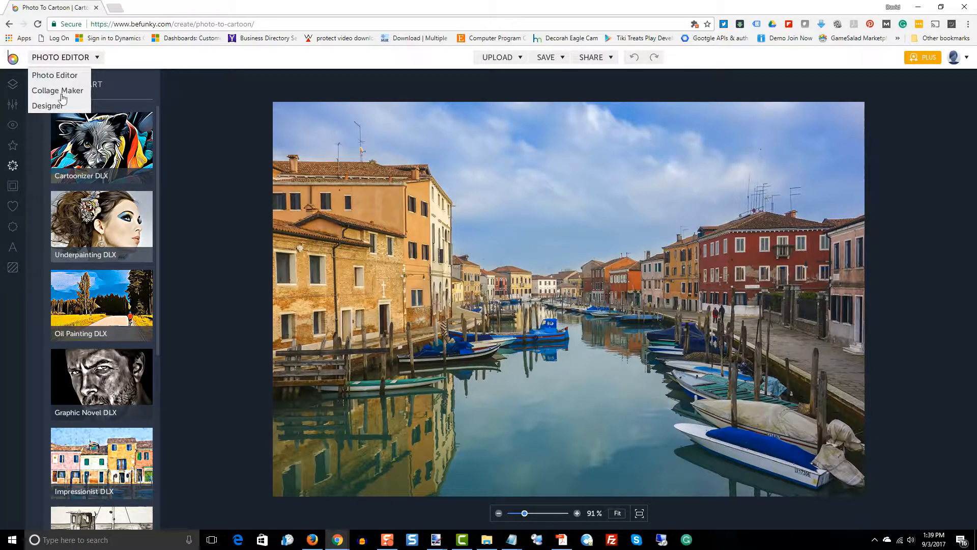
click(209, 100)
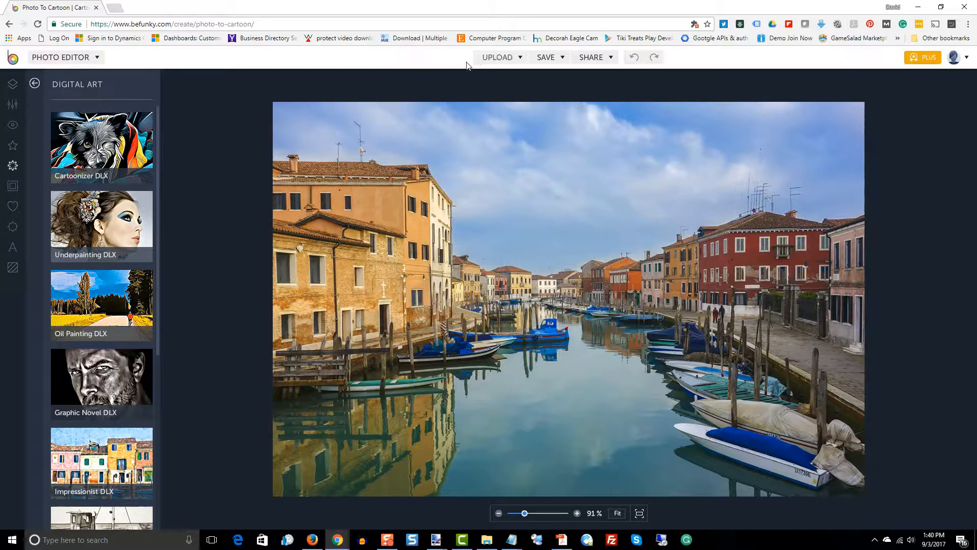
Upload the photo IMG_15011_sm.jpg from the Catering folder on the computer
click(519, 62)
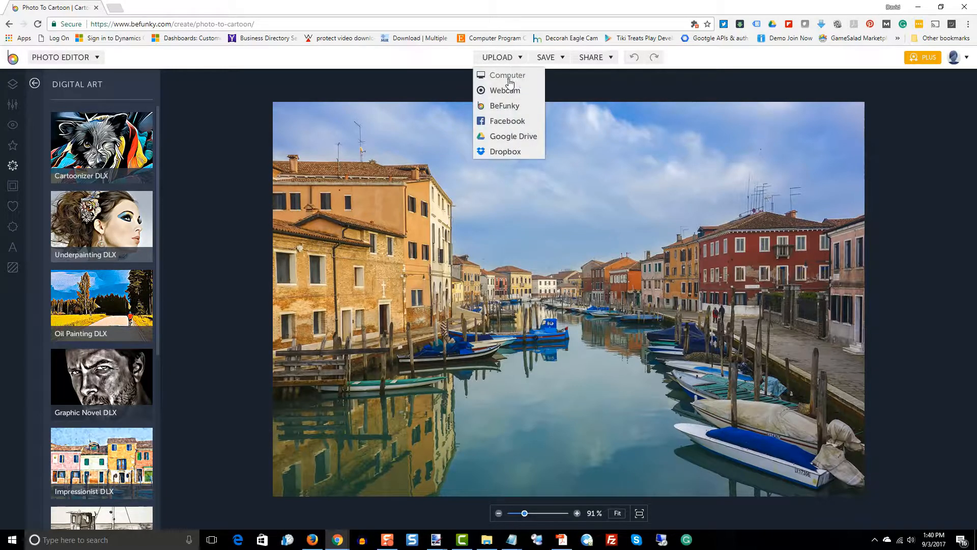
click(501, 76)
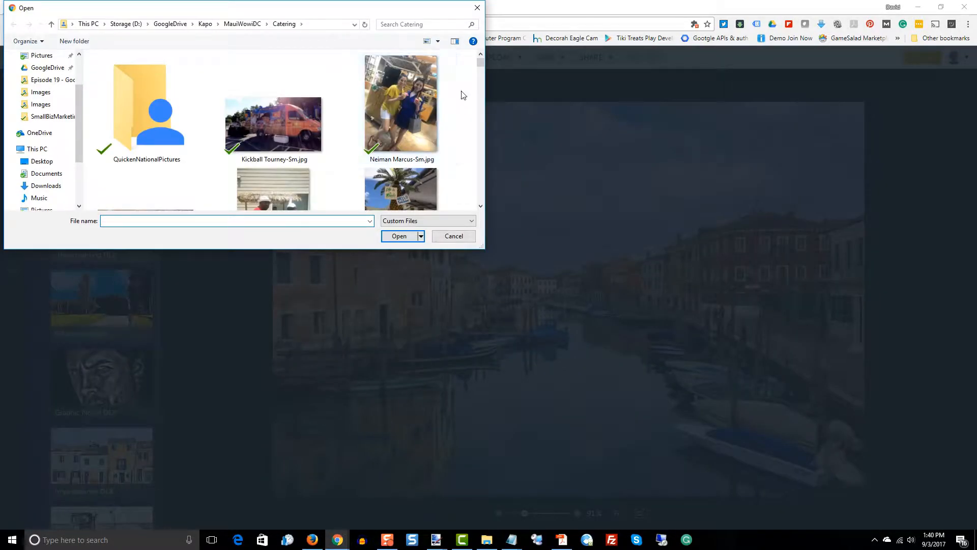
click(481, 206)
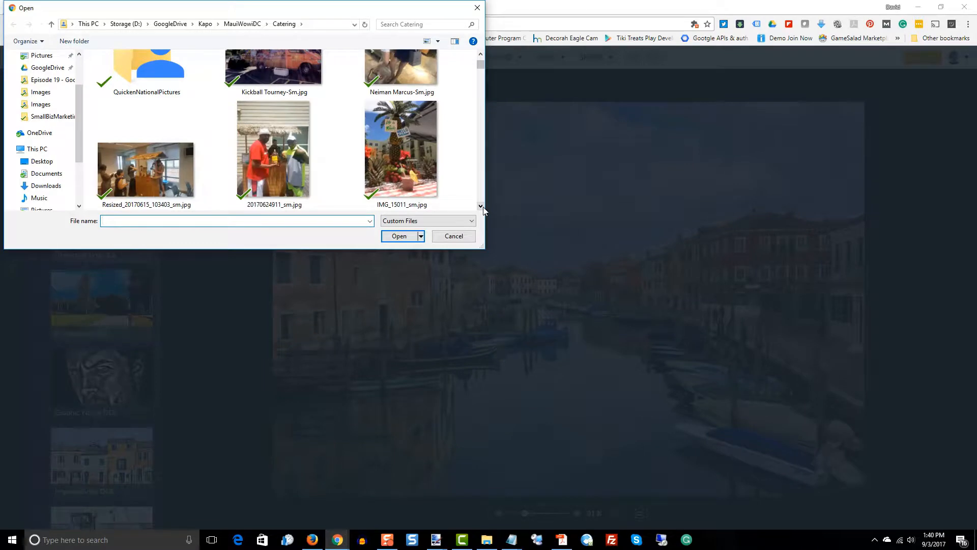
click(426, 159)
click(399, 236)
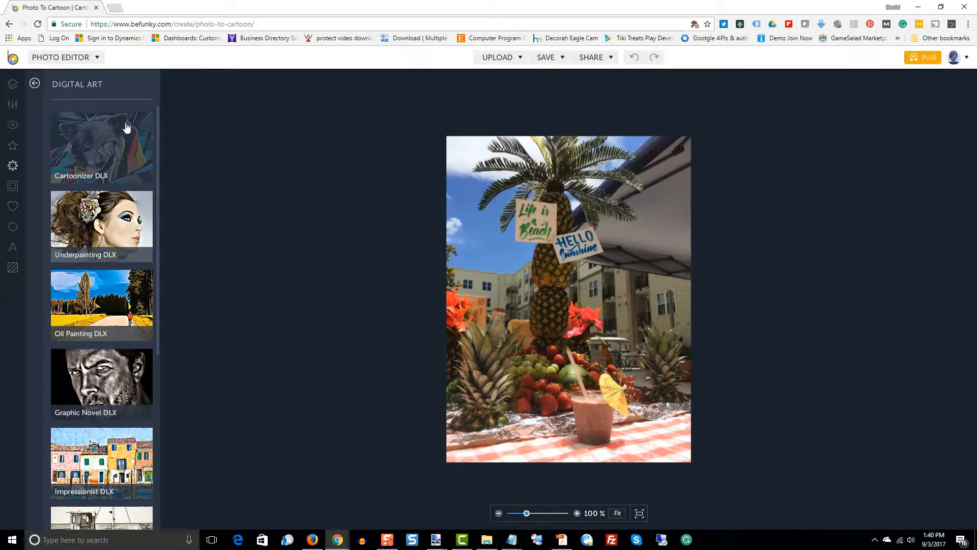
Preview the Cartoonizer DLX, Underpainting DLX and Oil Painting DLX effects on the photo
click(99, 137)
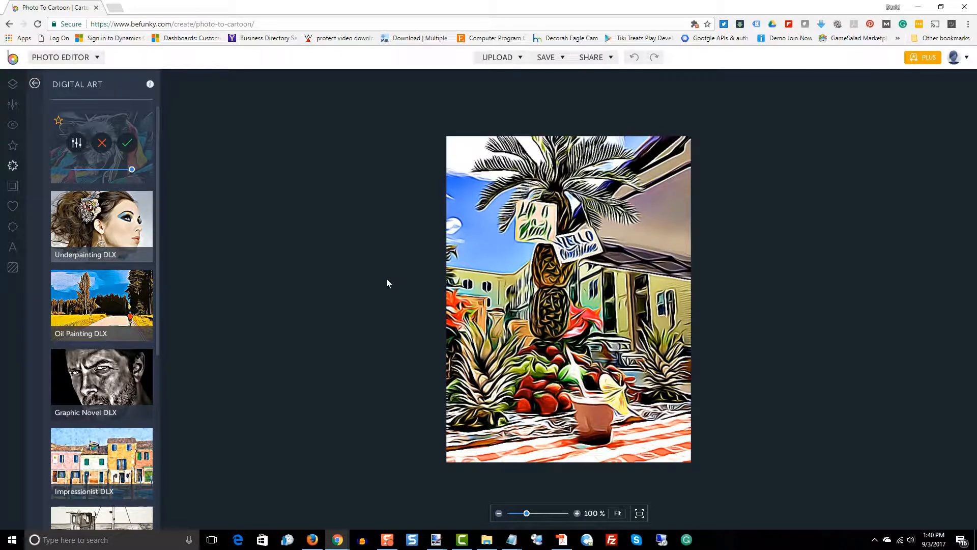
click(108, 233)
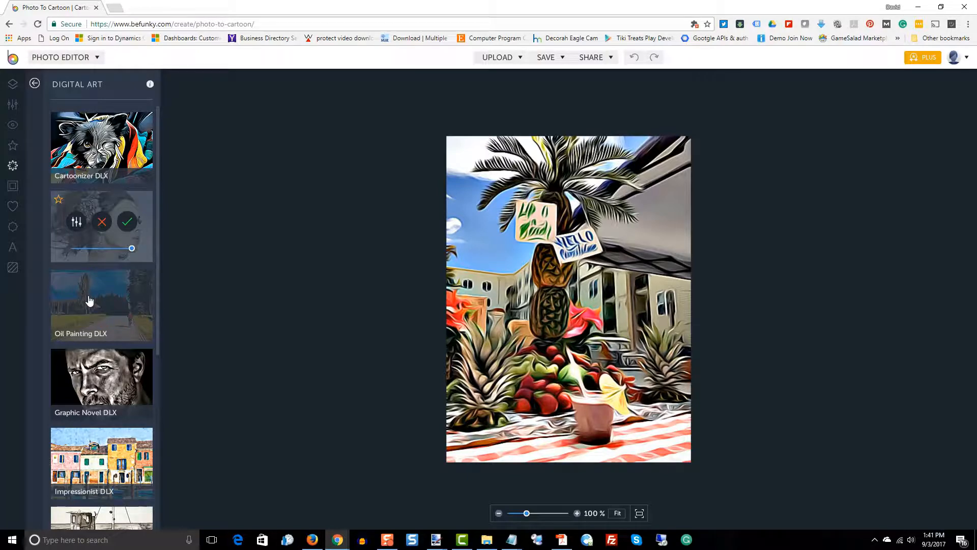
click(89, 300)
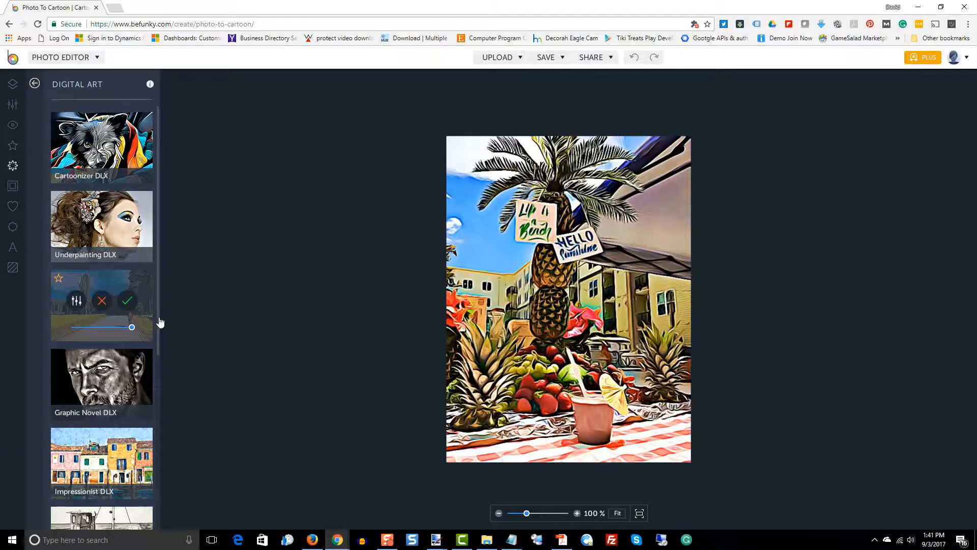
Preview the Watercolor DLX effect, look through the remaining Digital Art effects, and try Underpainting DLX again
scroll(160, 322, down, 4)
click(89, 420)
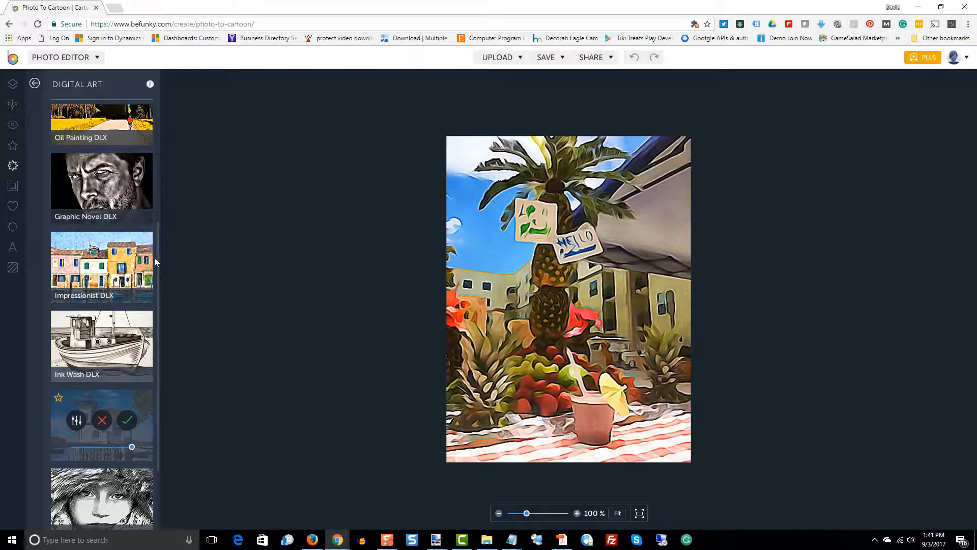
scroll(157, 252, down, 2)
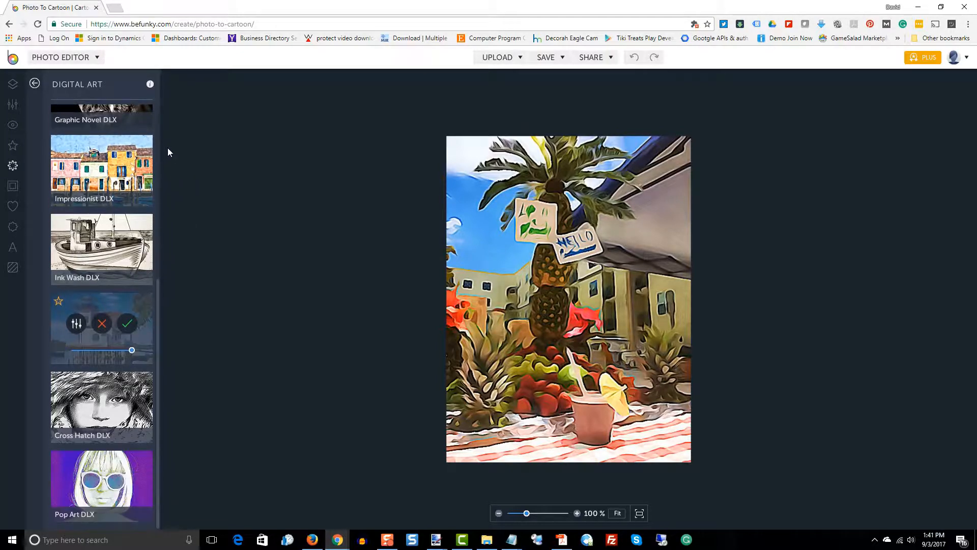
scroll(161, 310, up, 3)
drag(162, 311, 177, 434)
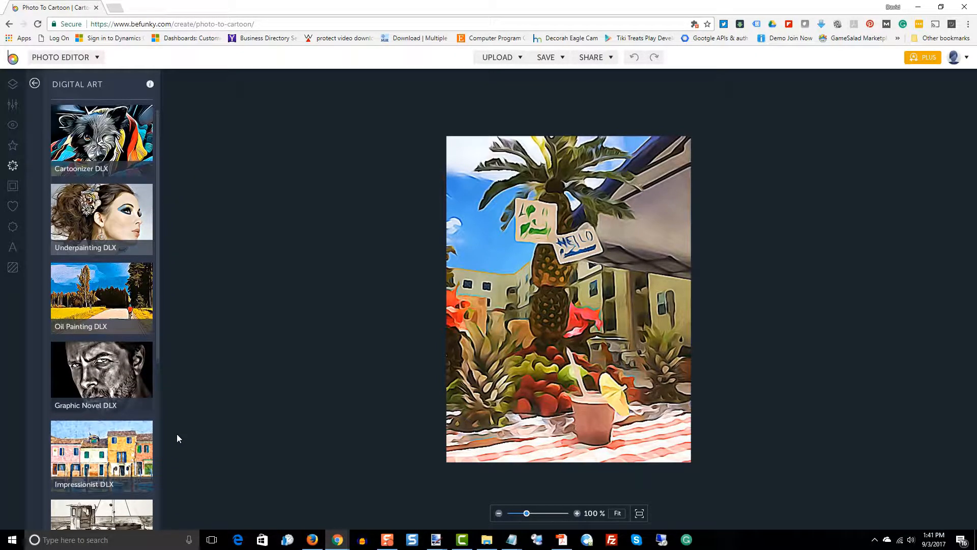
click(89, 218)
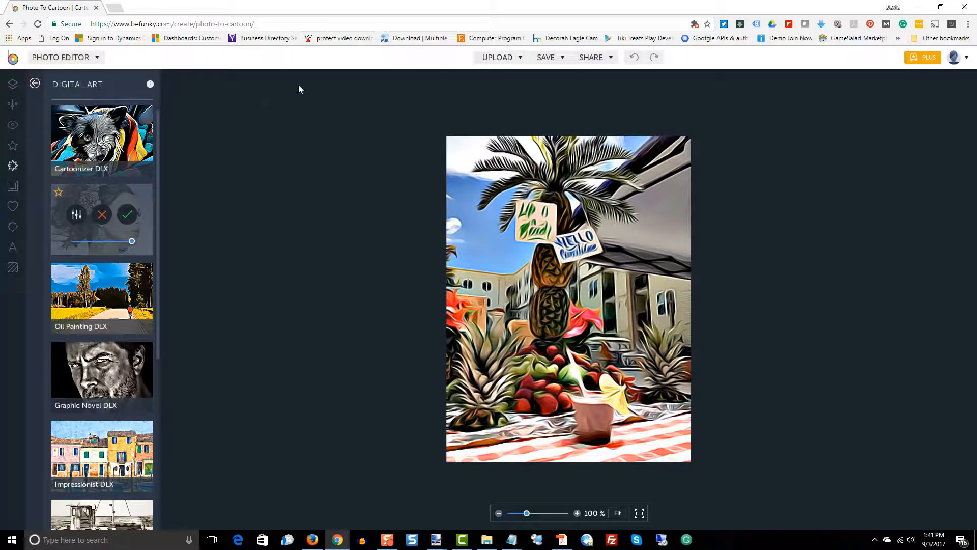
Try the Cartoonizer 1 effect from the Cartoonizer category and return to the Artsy categories without applying it
click(35, 84)
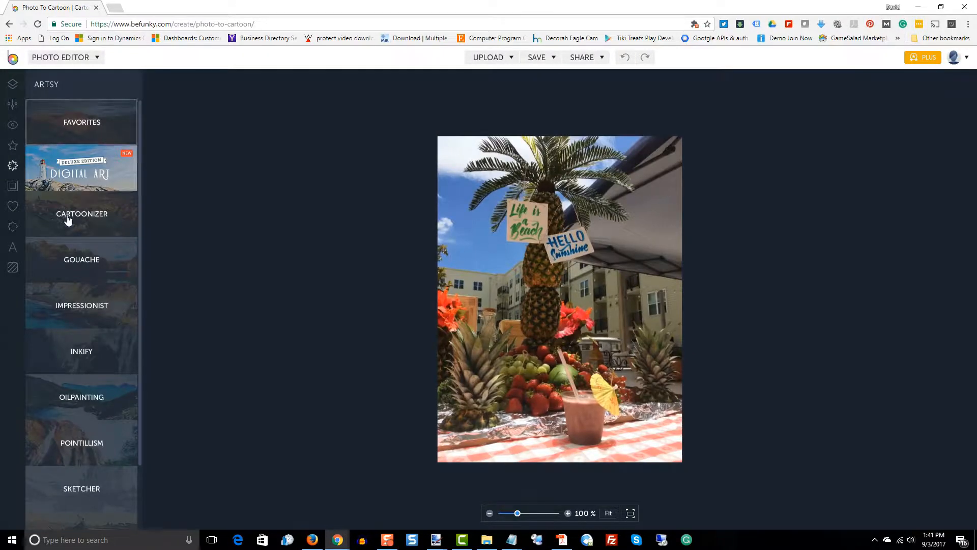
click(92, 220)
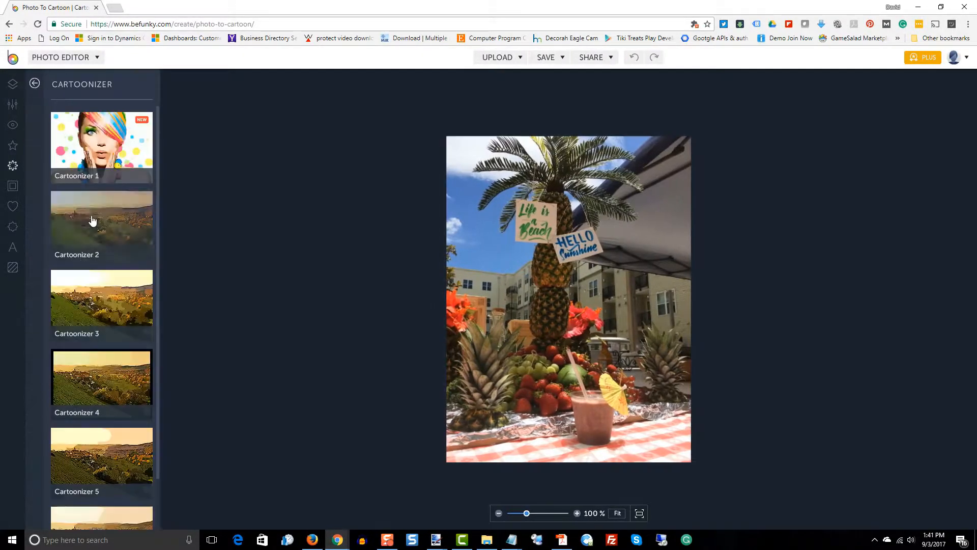
click(100, 144)
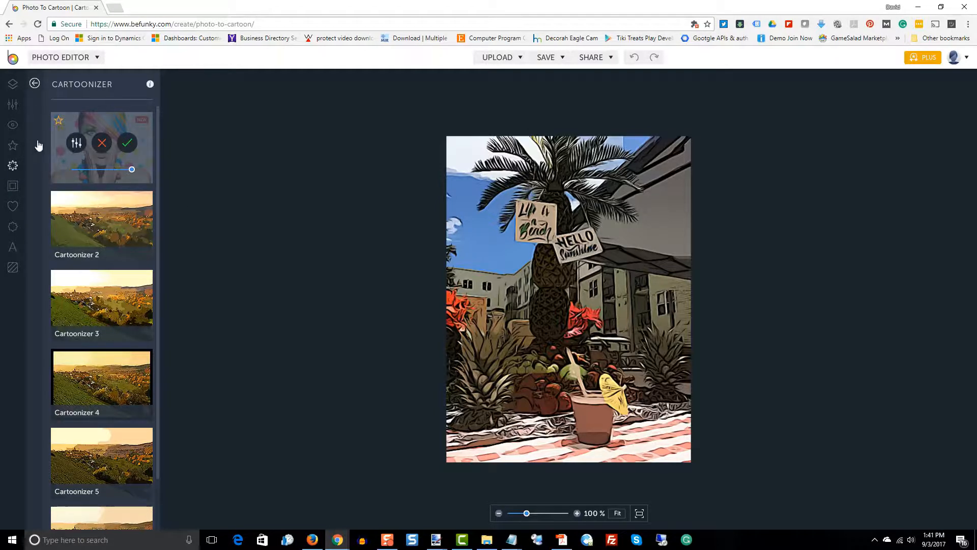
click(36, 86)
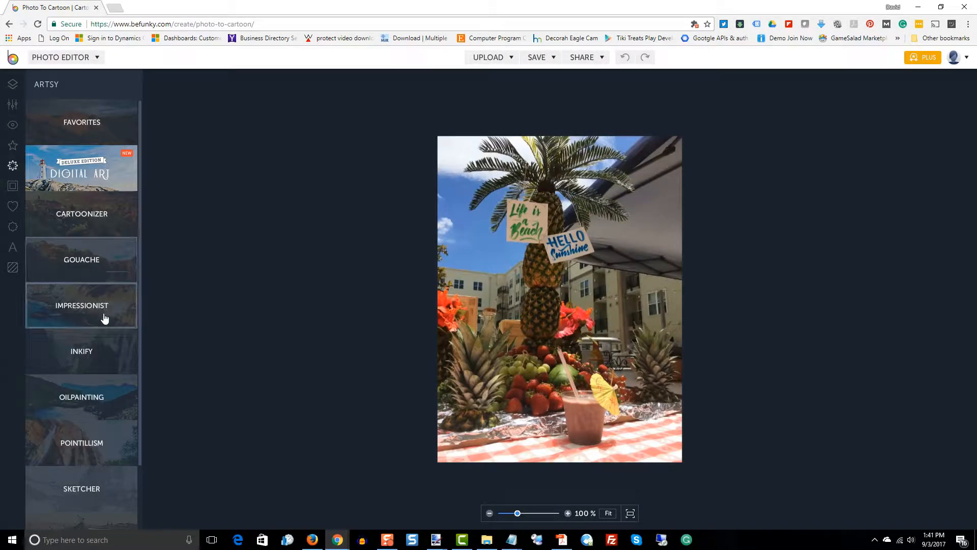
Select the Underpainting DLX effect from Digital Art for the photo and open its adjustment settings
click(88, 160)
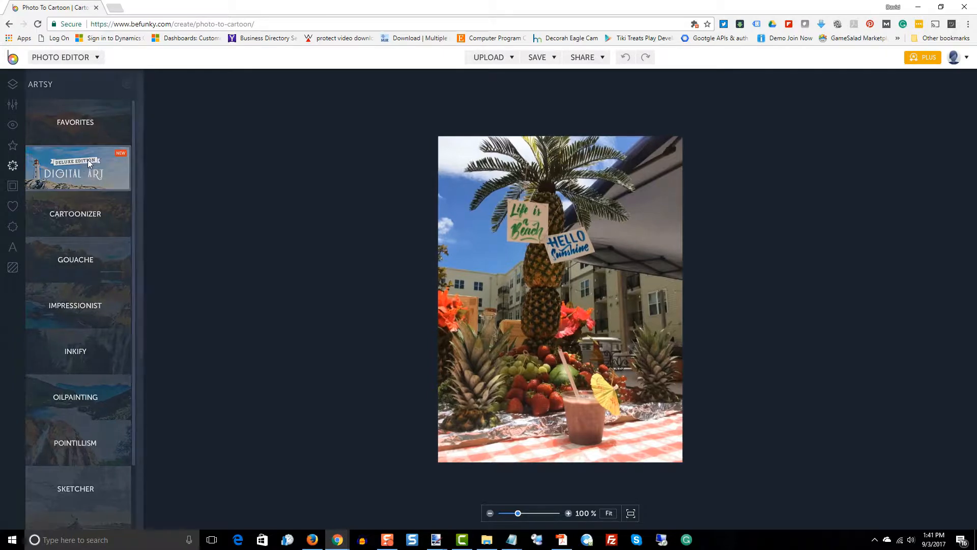
click(124, 208)
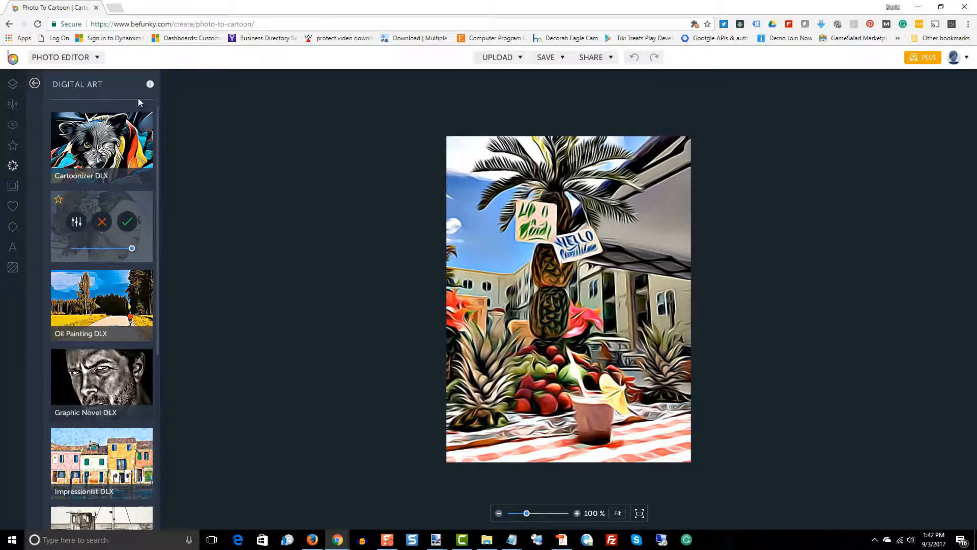
click(76, 221)
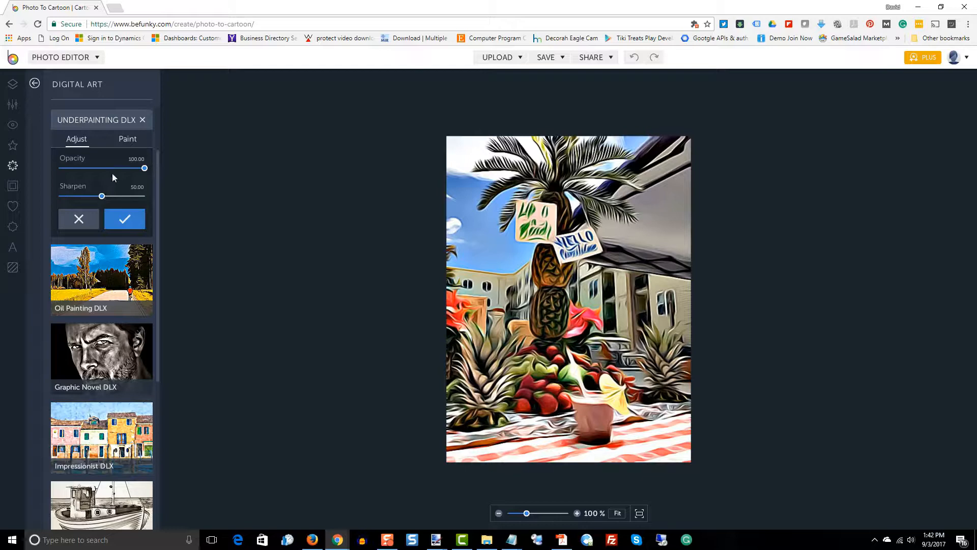
Look over the Paint mode brush settings and apply the Underpainting DLX effect to the whole photo
click(126, 143)
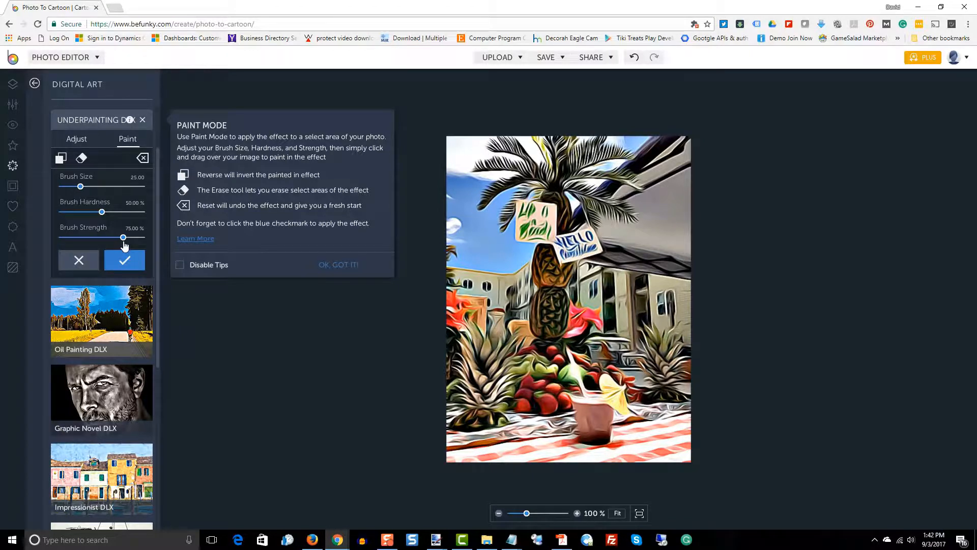
drag(123, 243, 103, 244)
mouse_move(82, 188)
mouse_down()
mouse_move(95, 213)
mouse_move(85, 214)
mouse_up()
click(76, 139)
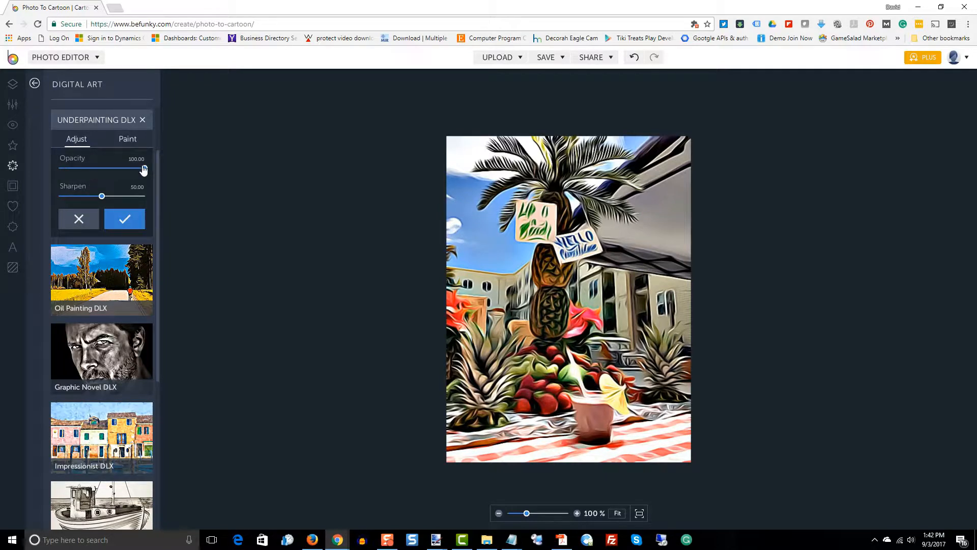
click(128, 220)
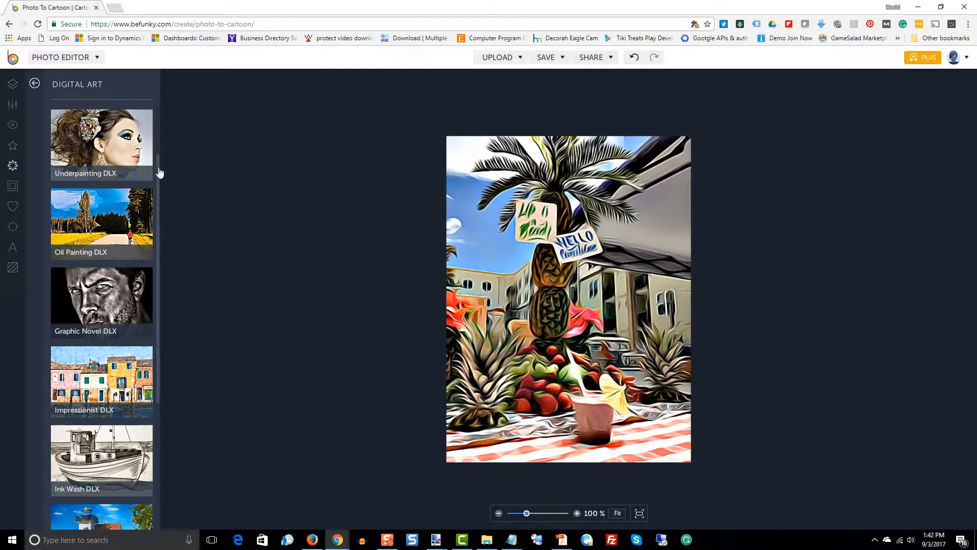
Preview Cartoonizer DLX over the underpainted photo, then select Underpainting DLX a second time and open its settings
scroll(157, 170, up, 2)
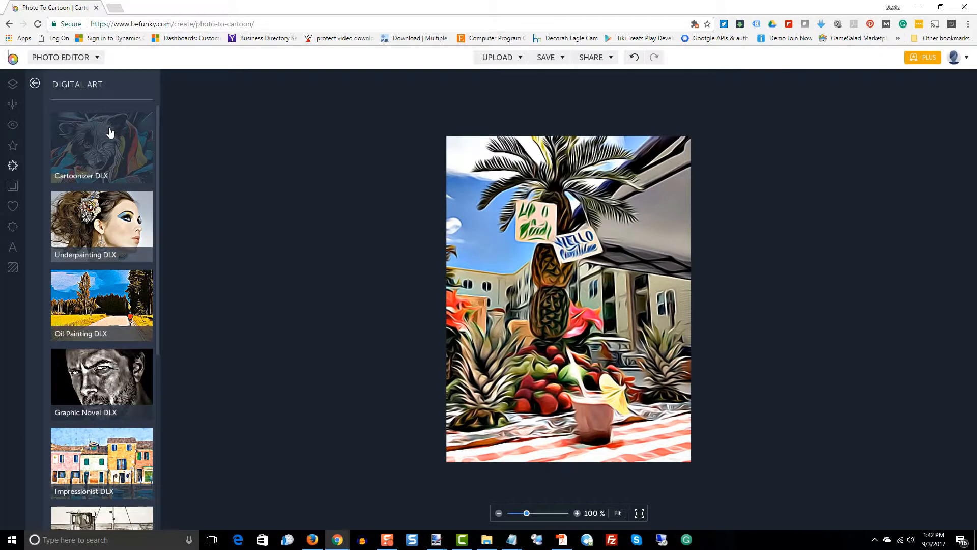
click(109, 127)
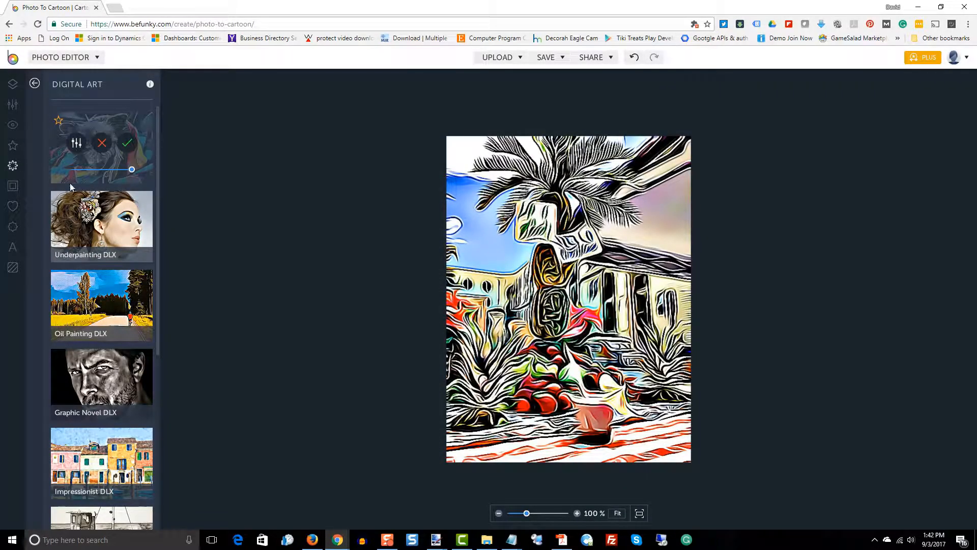
click(102, 204)
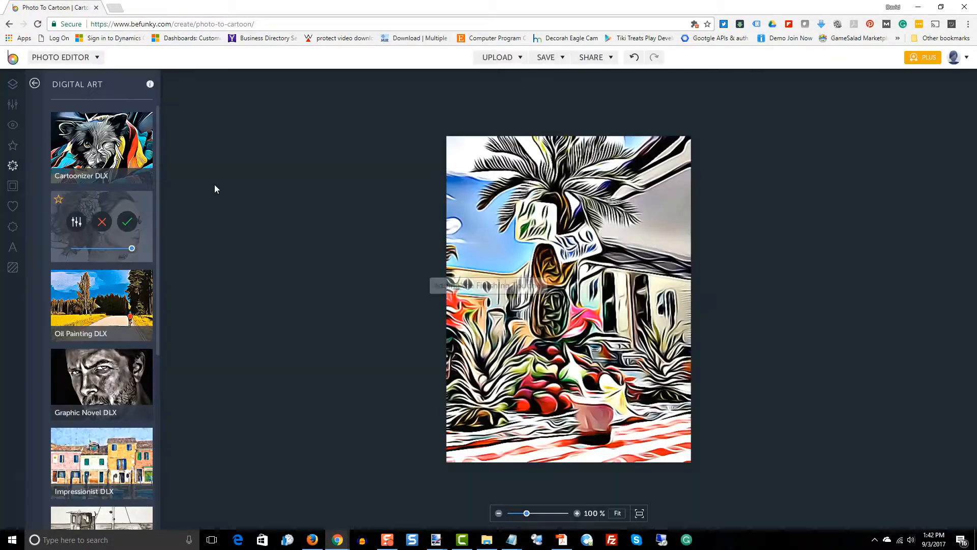
click(76, 221)
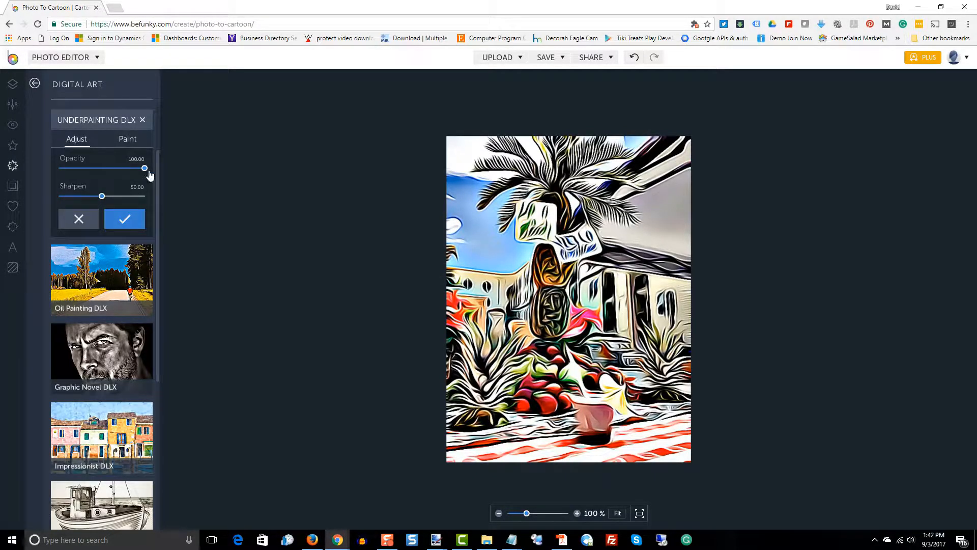
Try Sharpen values of 28, 75 and 46 on the second Underpainting DLX effect
drag(106, 199, 83, 199)
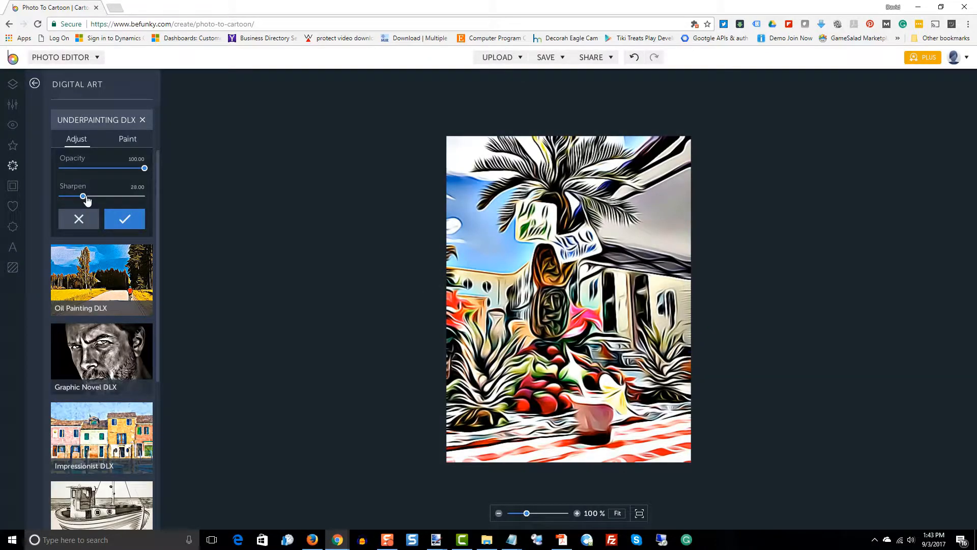
drag(86, 200, 126, 205)
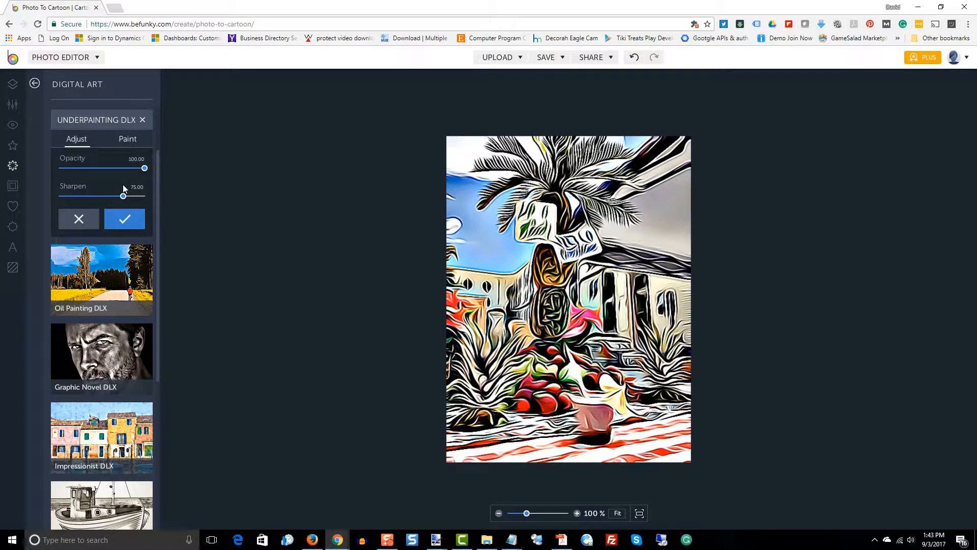
drag(123, 196, 98, 200)
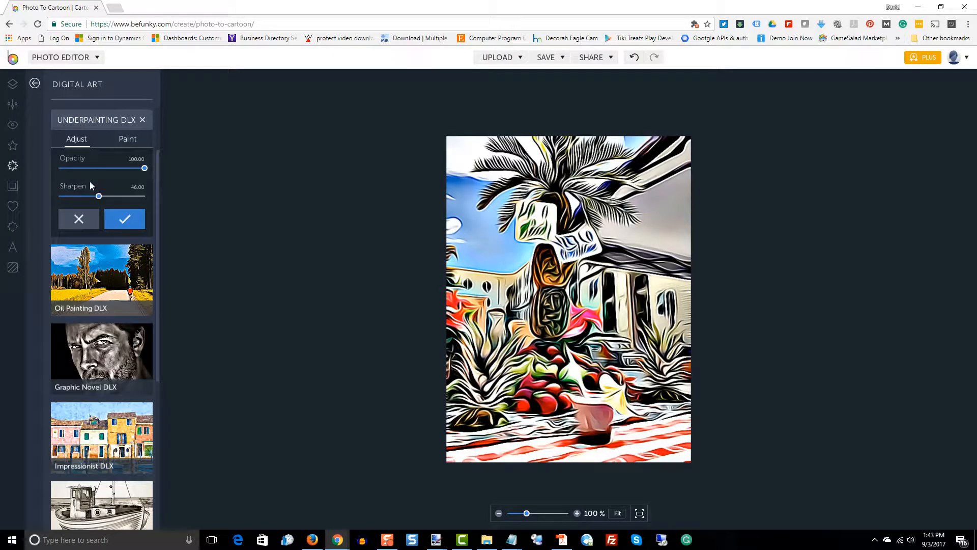
Try a Sharpen value of 18 and cancel the second Underpainting DLX effect
scroll(145, 315, down, 2)
scroll(145, 315, down, 4)
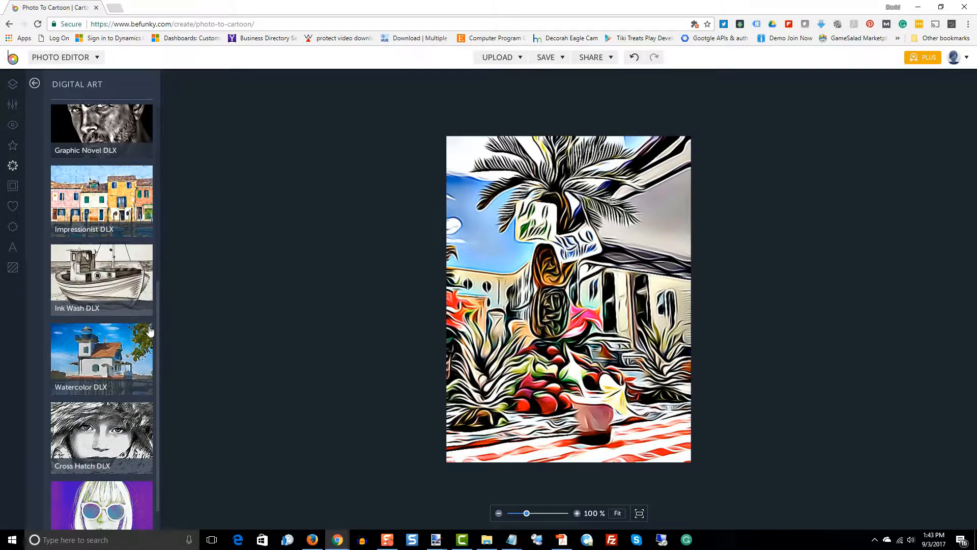
scroll(134, 300, up, 5)
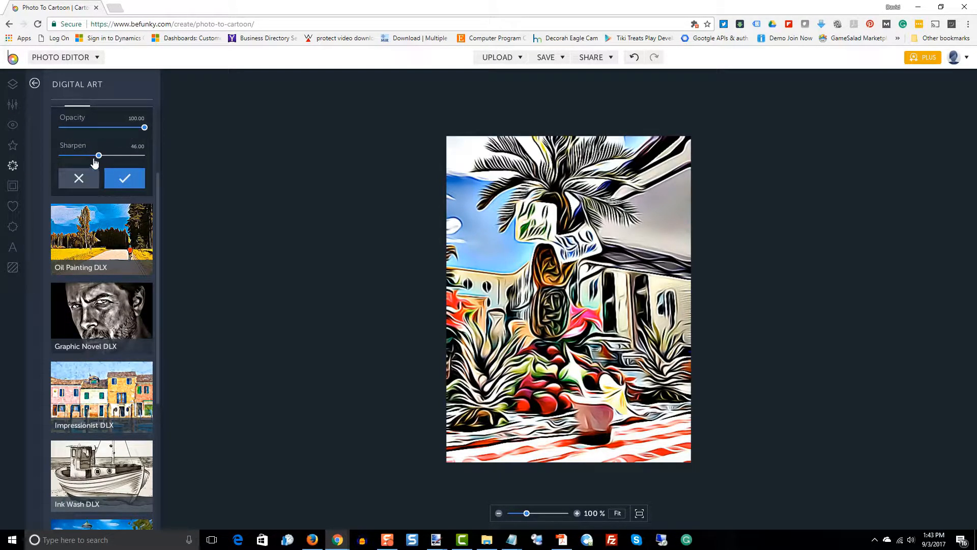
drag(97, 158, 74, 158)
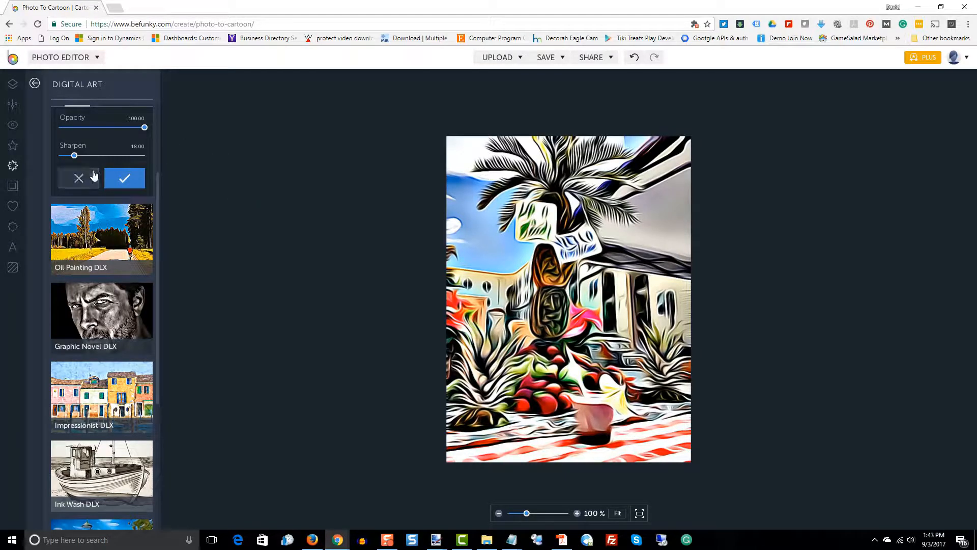
click(79, 178)
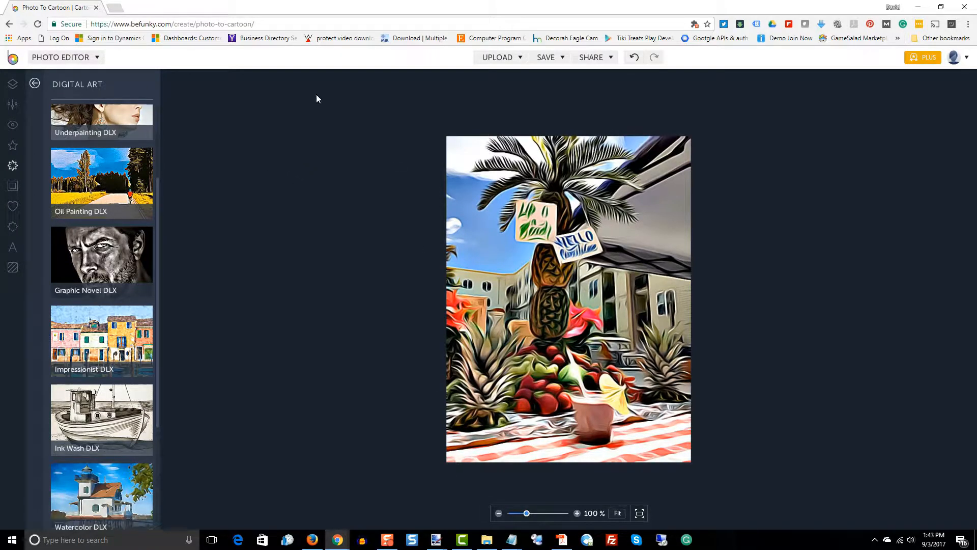
Upload the original photo IMG_15011_sm.jpg from the computer's Catering folder into the editor
click(519, 58)
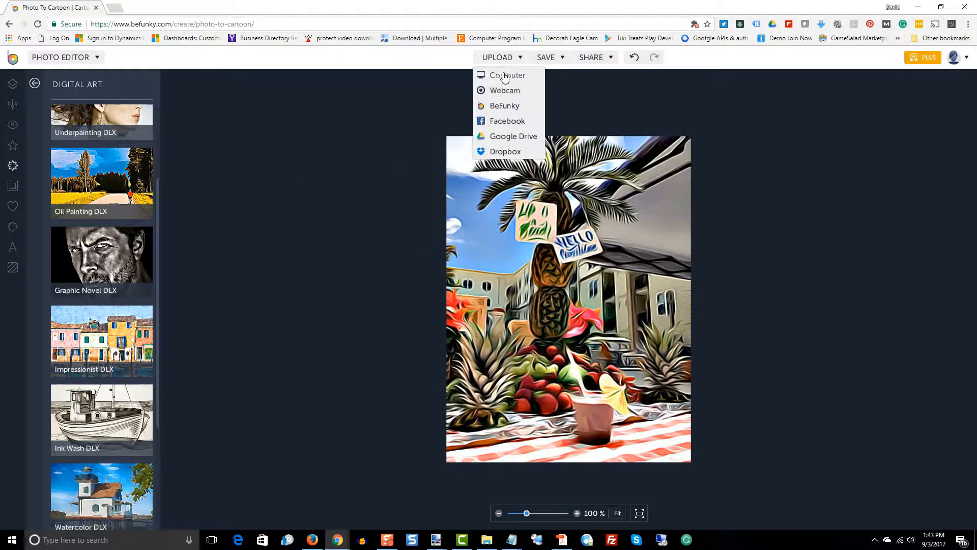
click(505, 76)
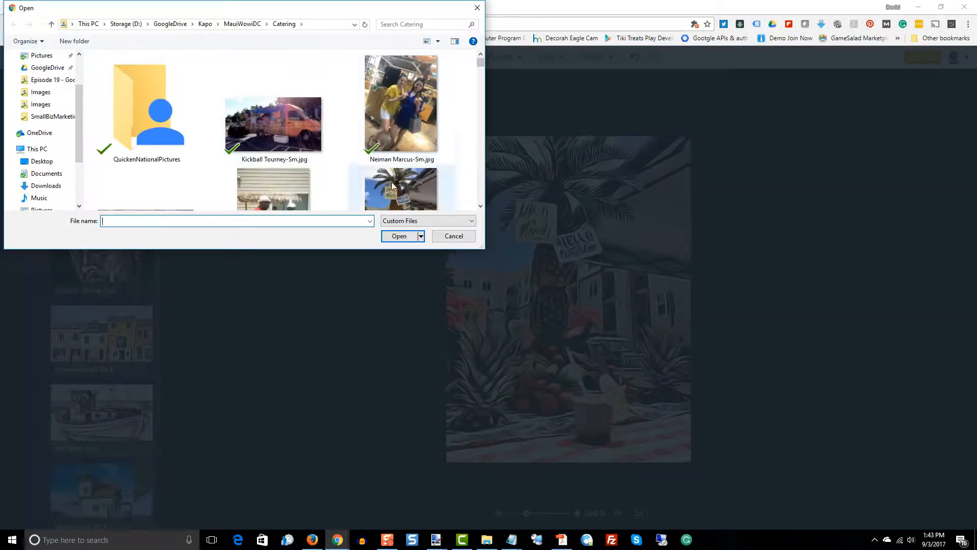
click(392, 186)
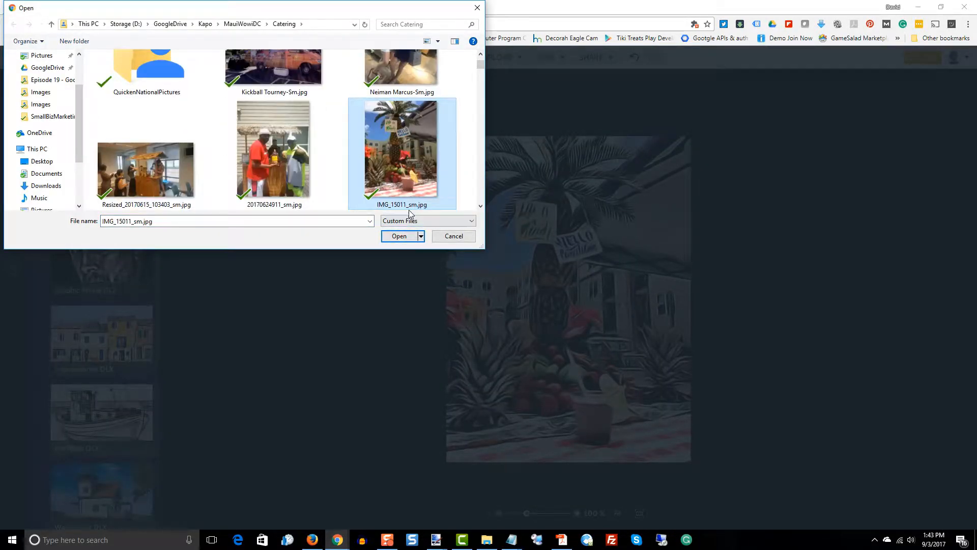
click(401, 236)
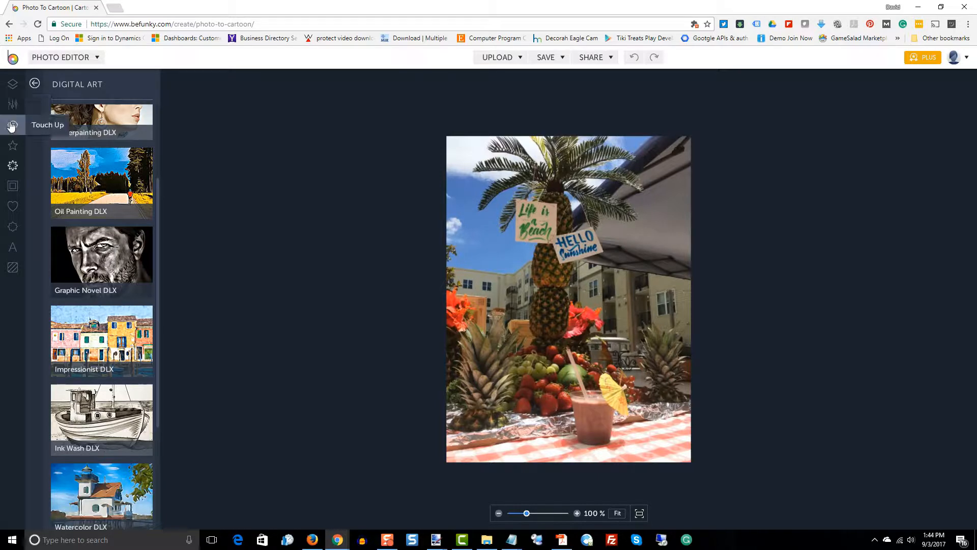
Preview the Cooler 1 and Cooler 2 effects on the photo and leave the Cooler group without applying either
click(12, 147)
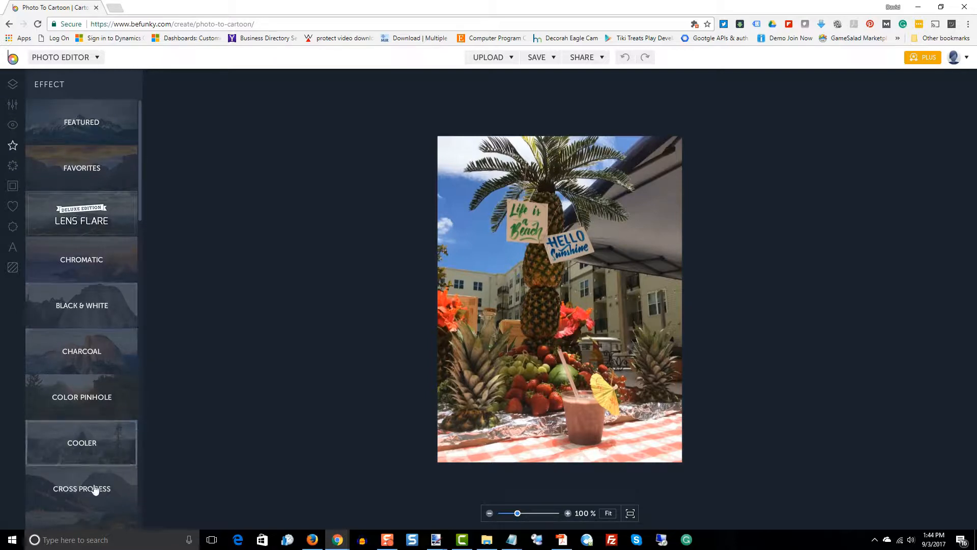
click(94, 449)
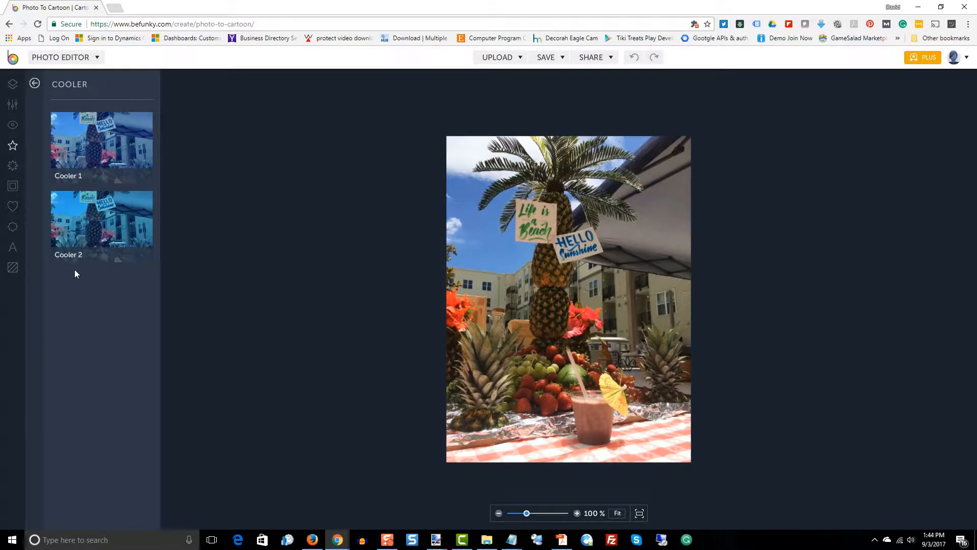
click(89, 157)
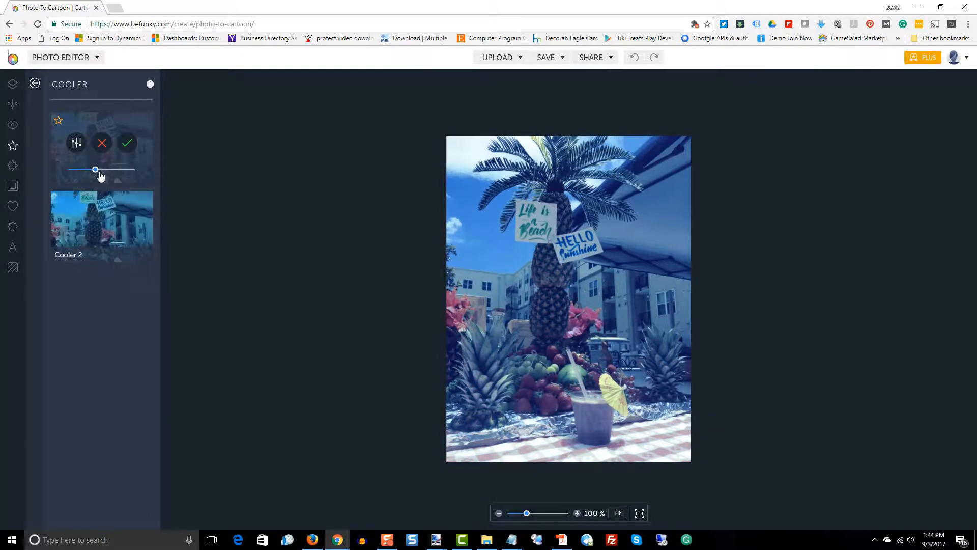
click(108, 234)
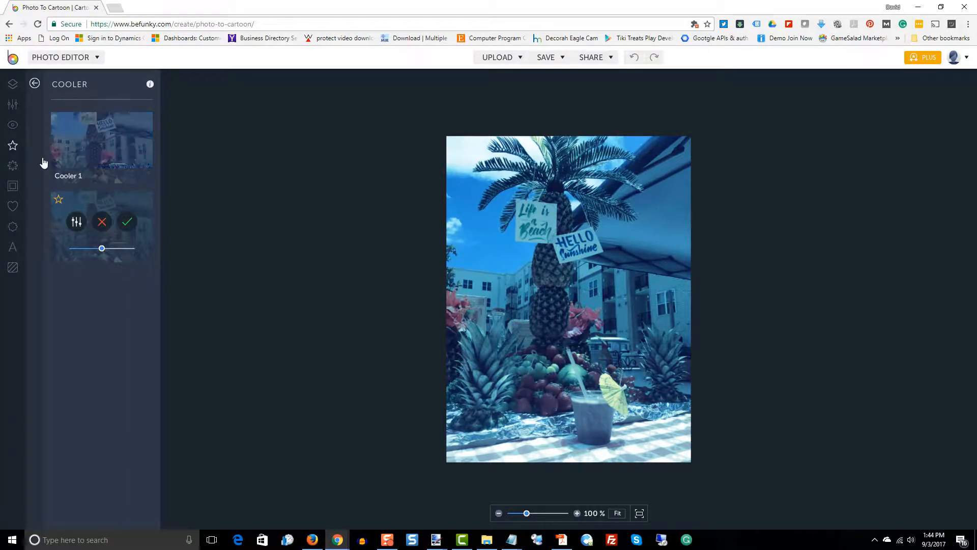
click(34, 83)
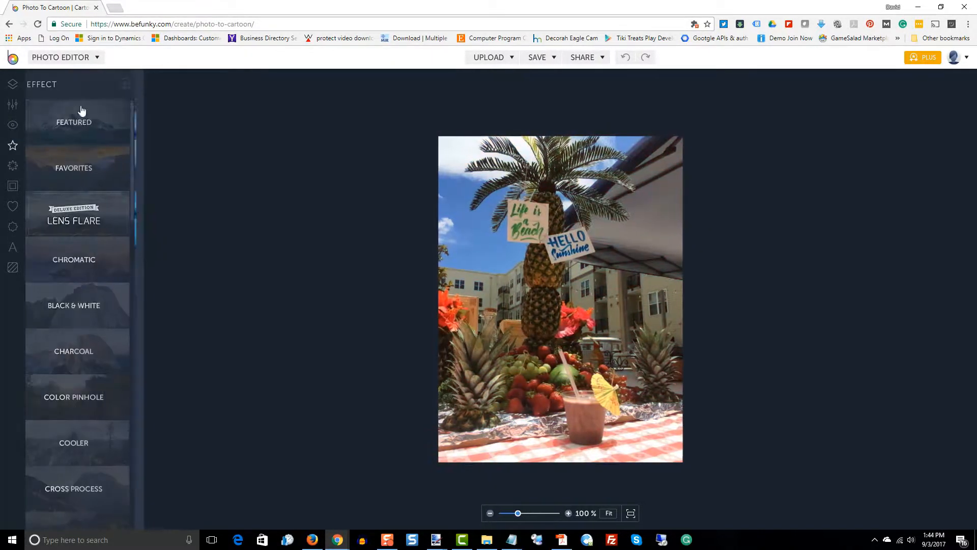
Browse the Grunge effects, preview Grunge 12 on the photo and return to the effect categories without applying it
scroll(107, 306, down, 5)
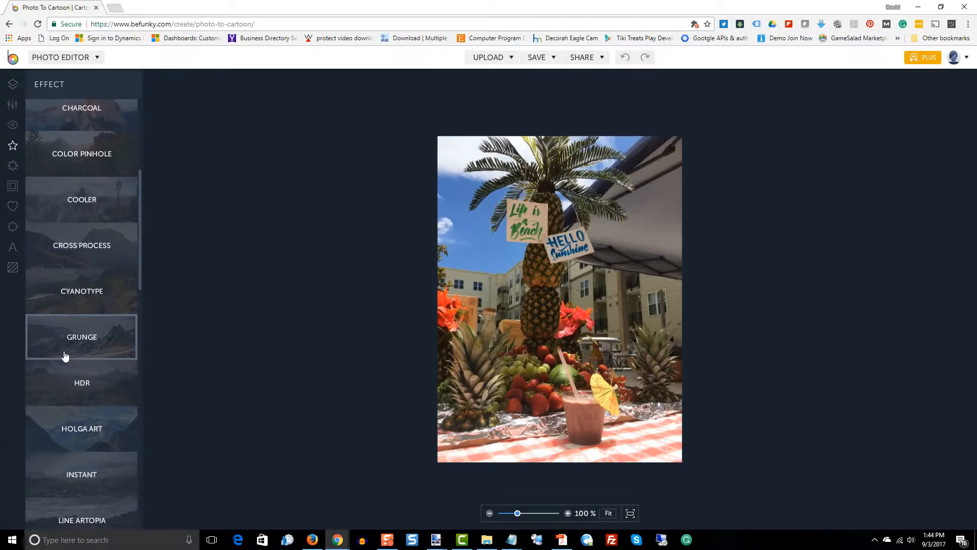
click(73, 338)
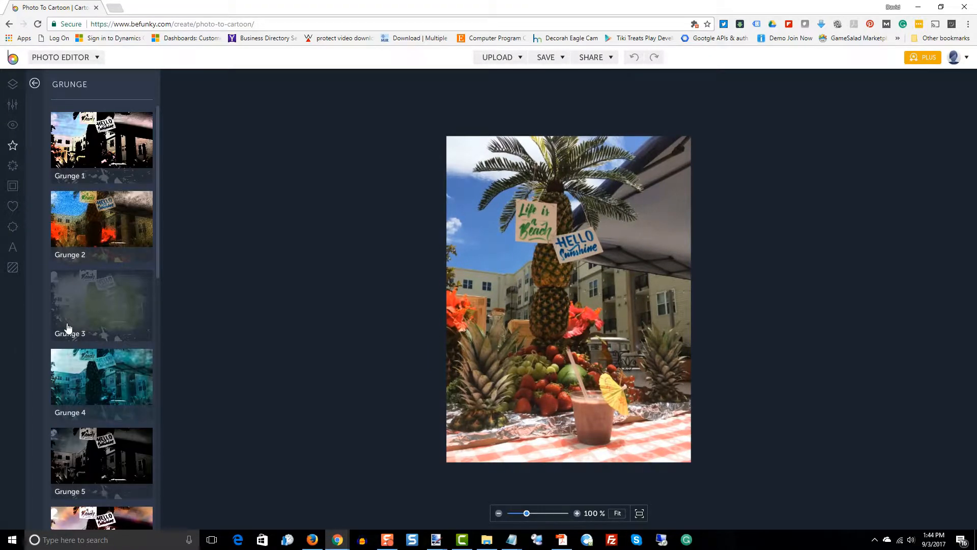
scroll(147, 427, down, 1)
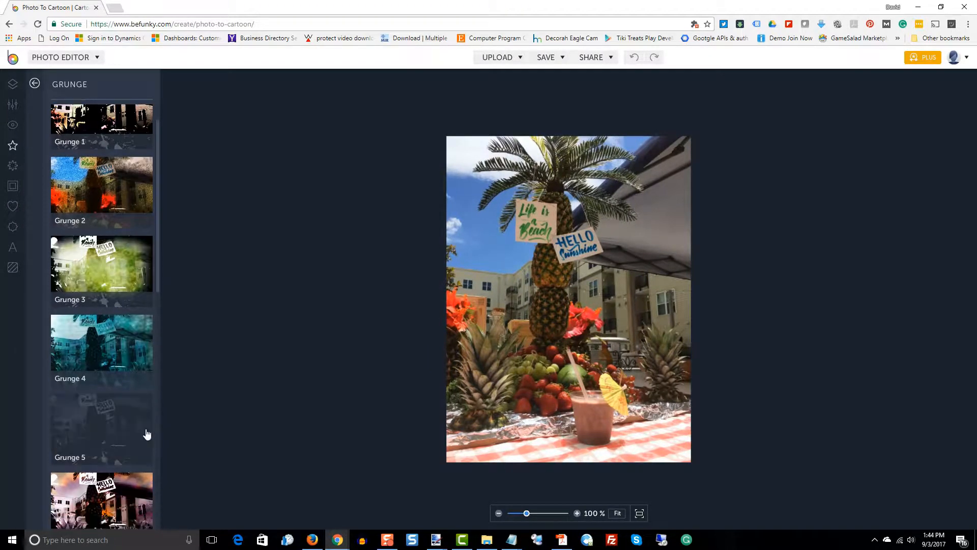
scroll(104, 503, down, 5)
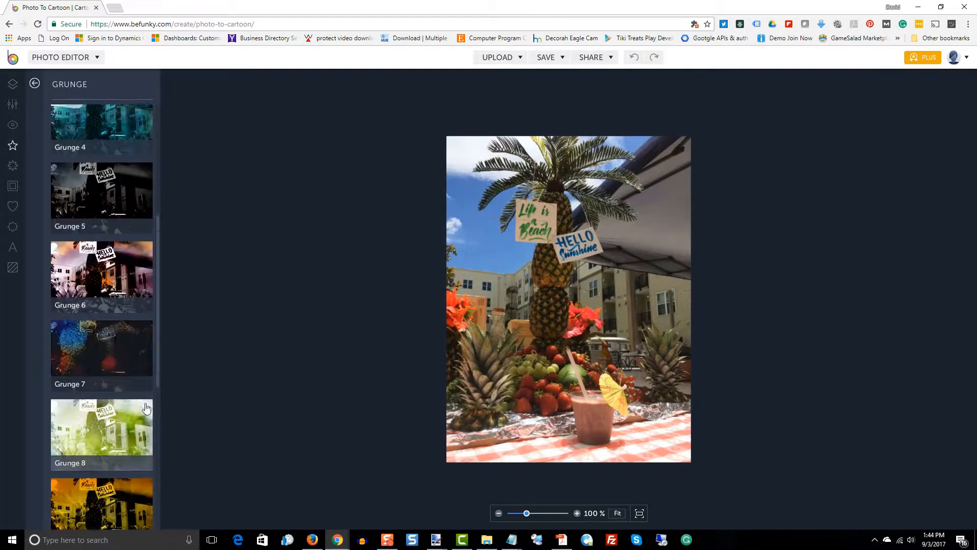
scroll(142, 343, down, 4)
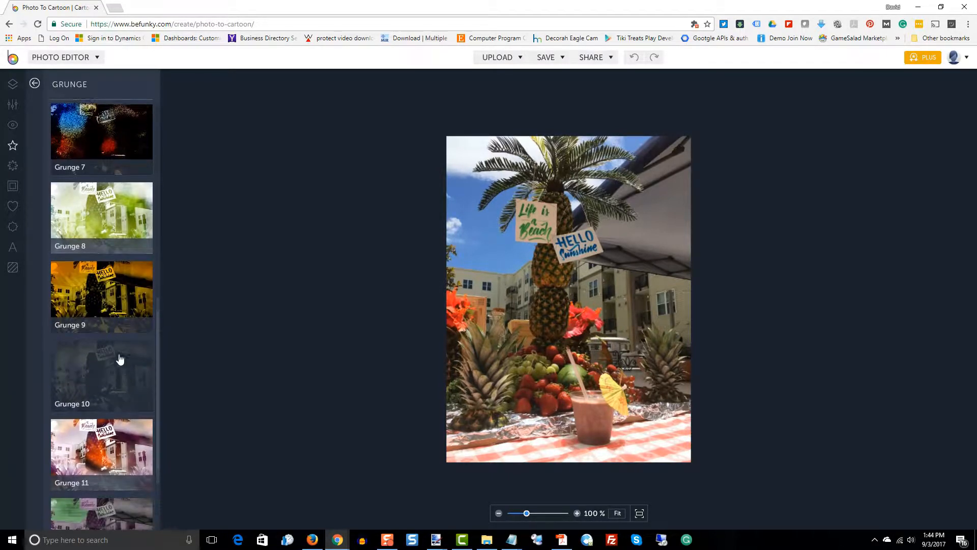
scroll(113, 299, down, 2)
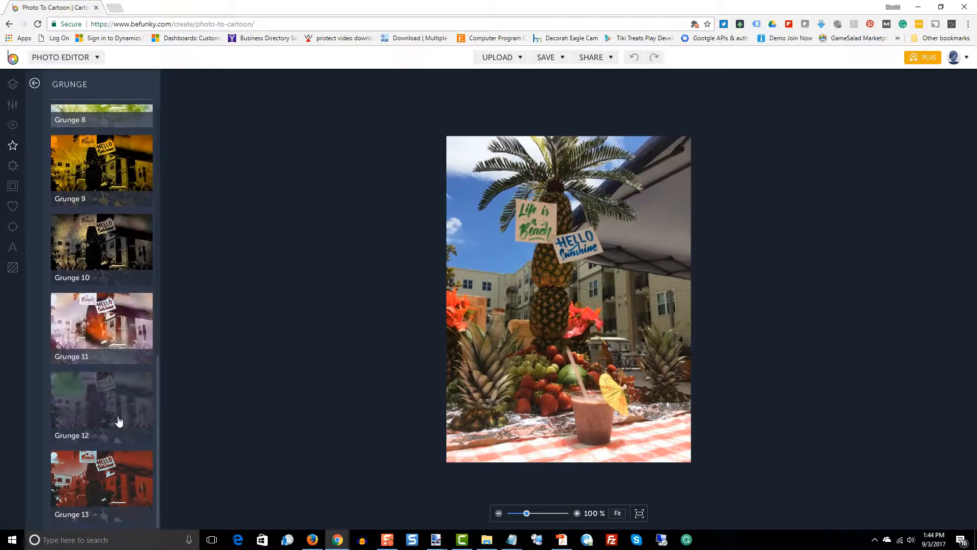
click(117, 398)
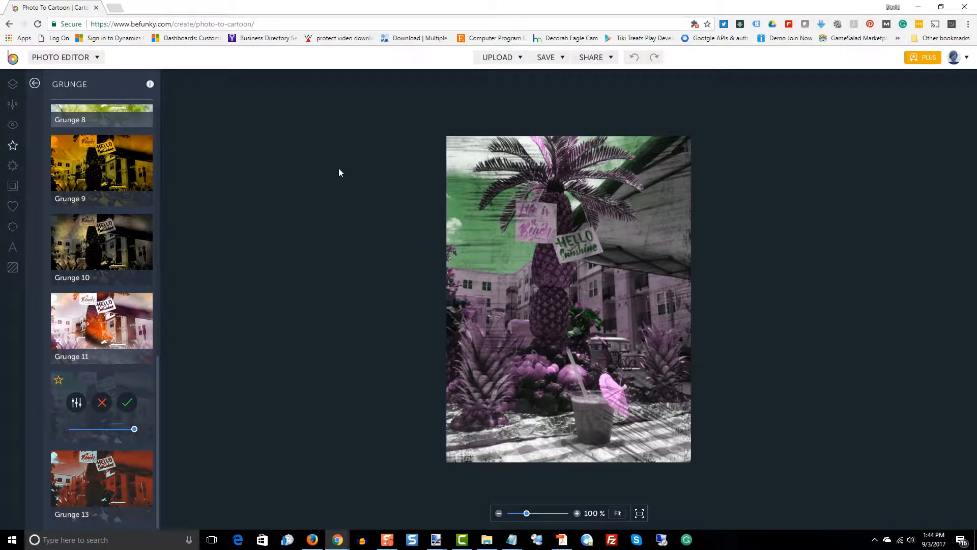
click(34, 84)
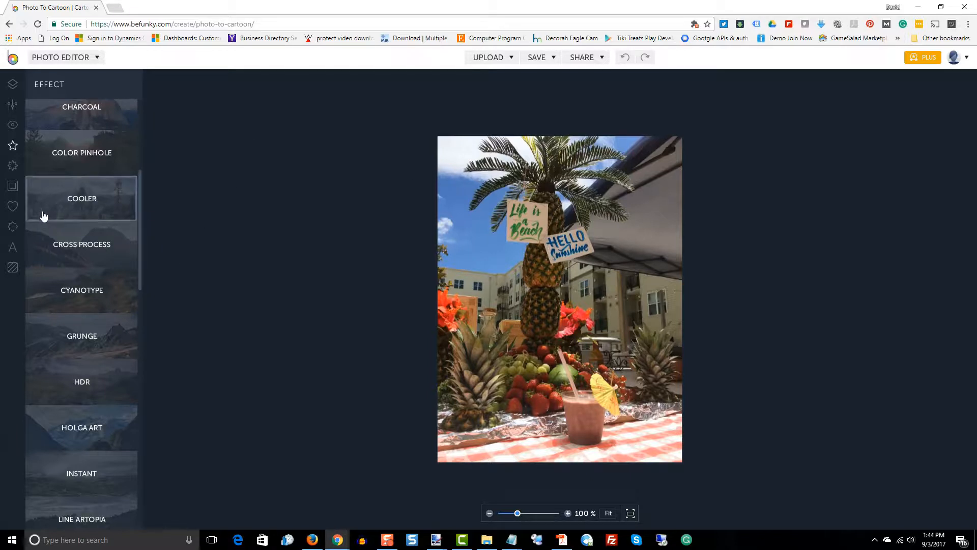
Try the orange and dark Film Strip frames, set the dark one's Position to 21, and leave without applying
click(17, 186)
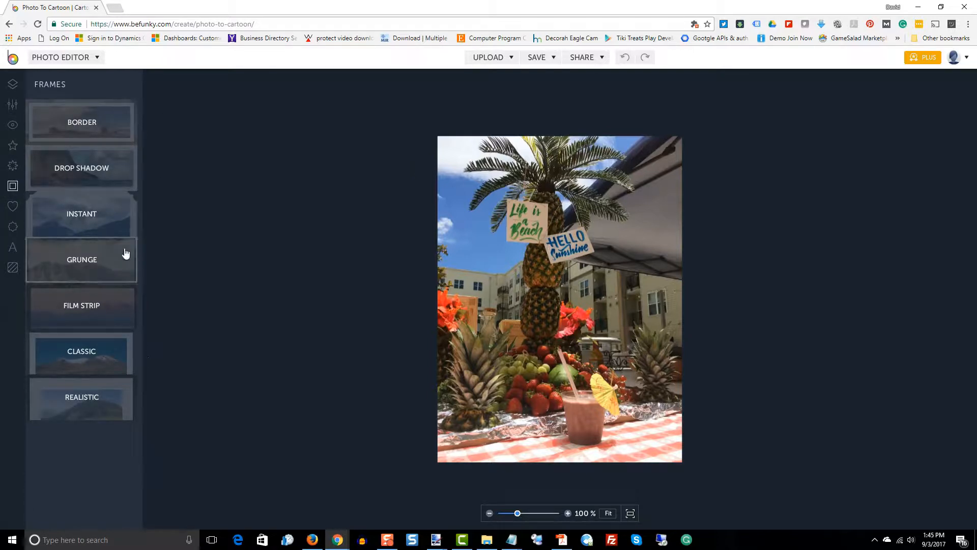
click(86, 307)
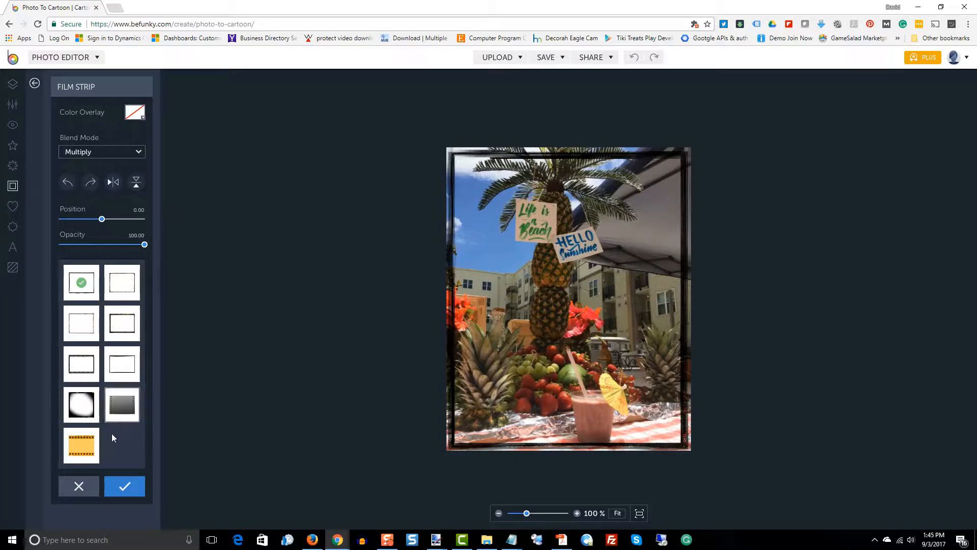
click(86, 444)
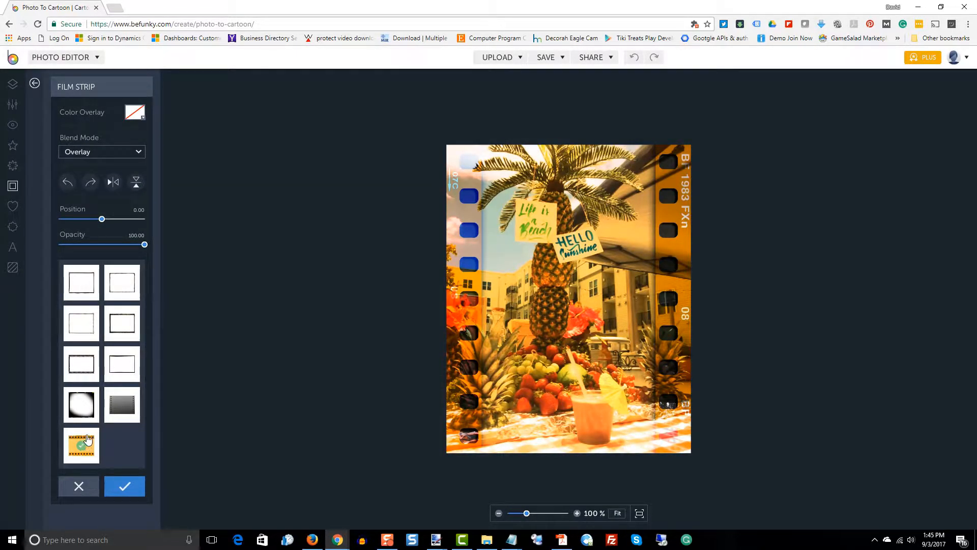
click(123, 410)
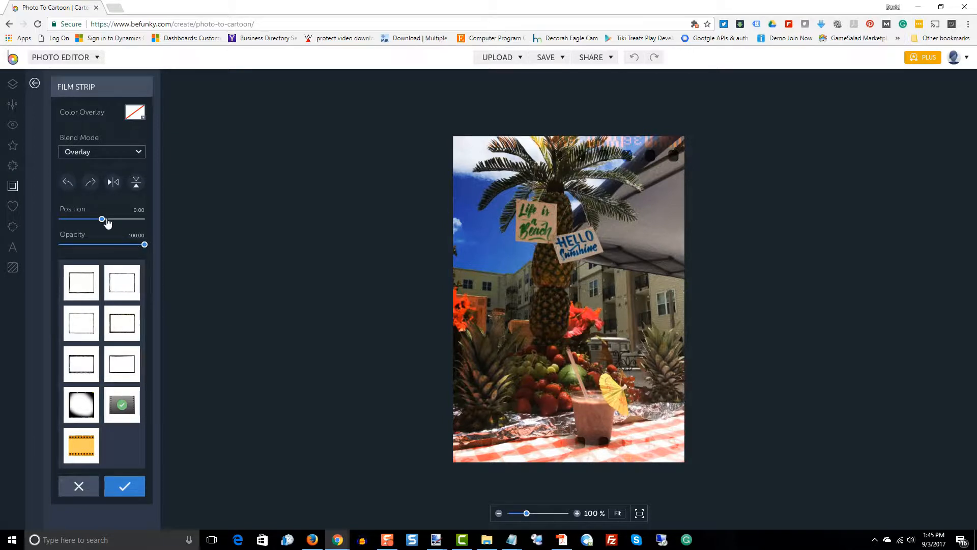
mouse_move(104, 221)
mouse_down()
mouse_move(156, 222)
mouse_move(74, 220)
mouse_move(112, 219)
mouse_up()
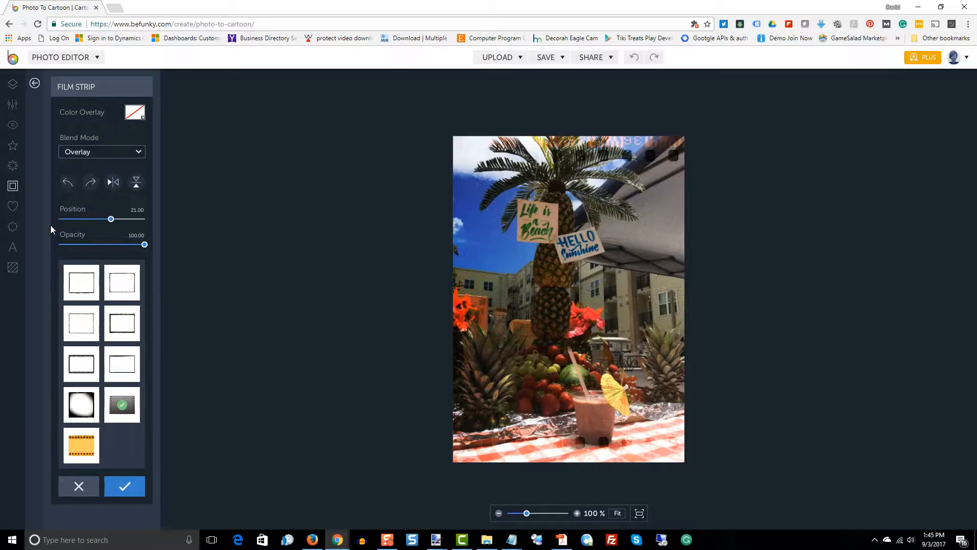
click(32, 81)
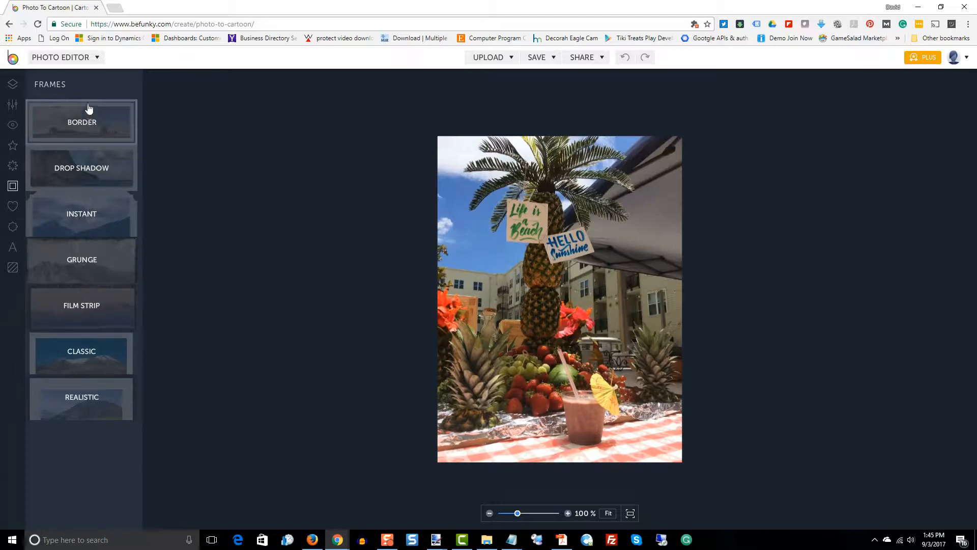
Compare several Grunge frame designs on the photo and apply the first one with its rough black edge
click(101, 258)
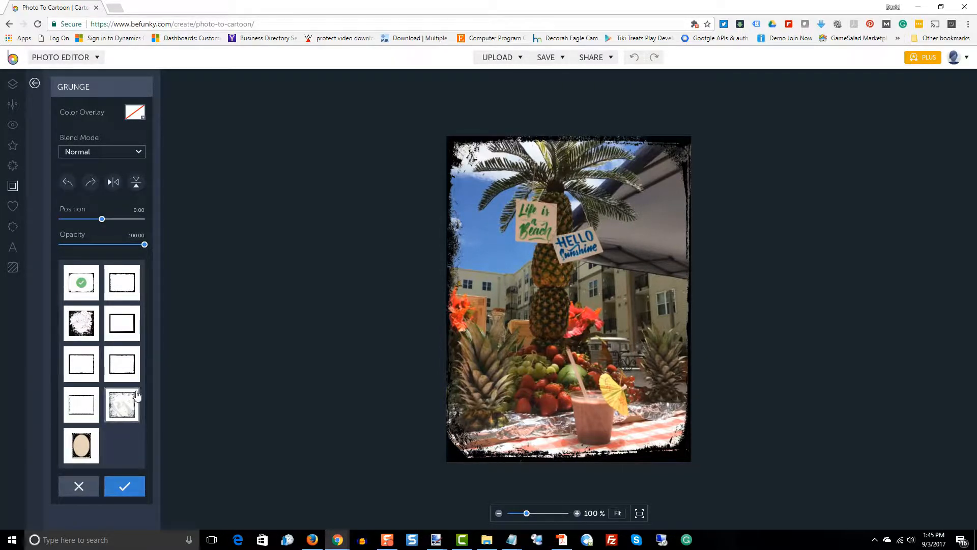
click(121, 281)
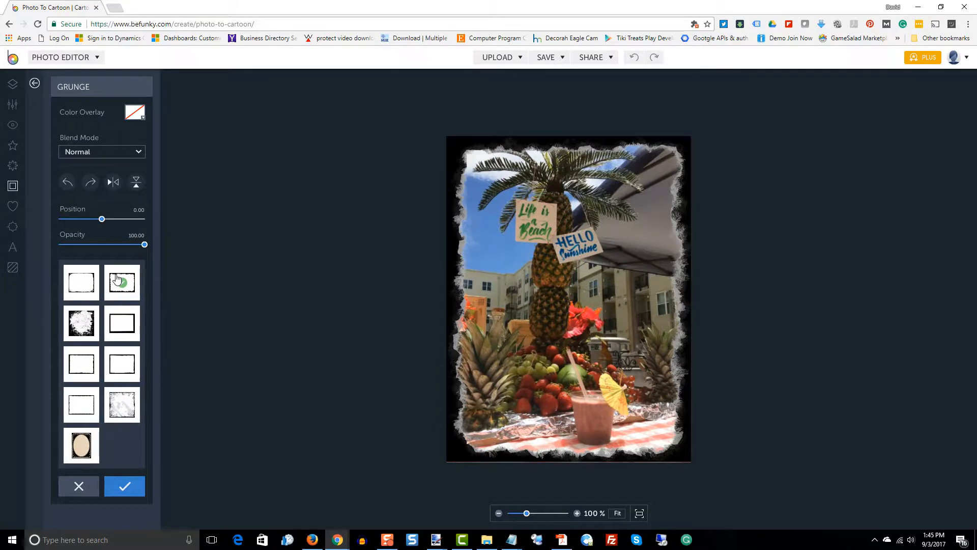
click(121, 323)
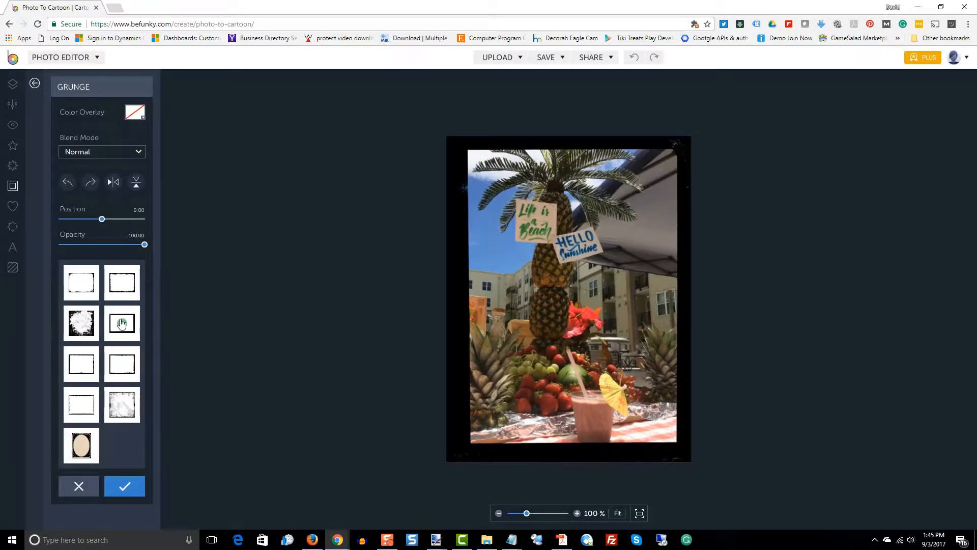
click(81, 362)
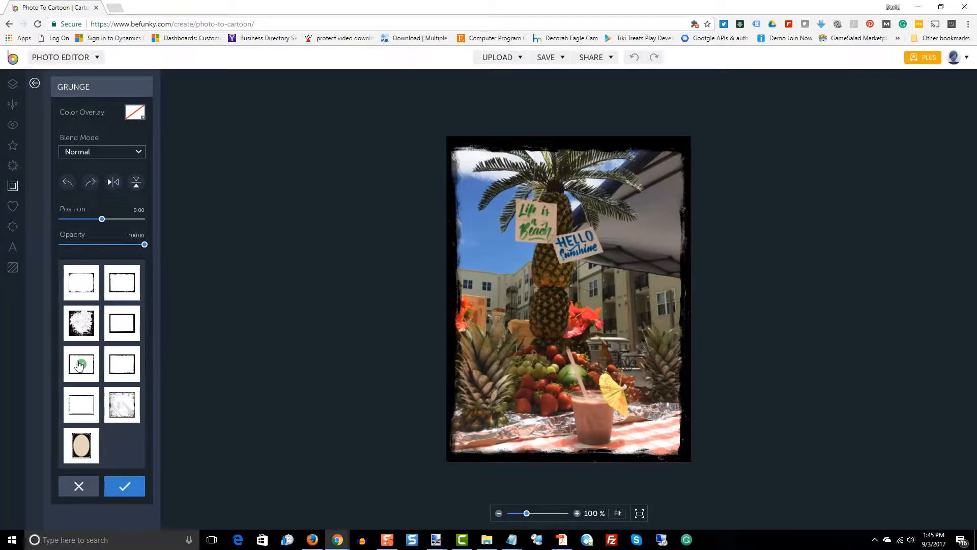
click(77, 277)
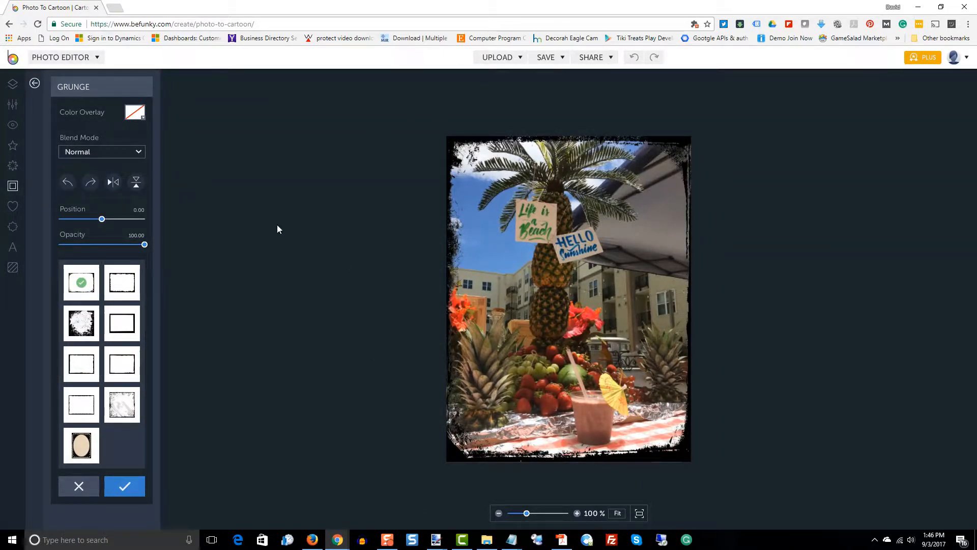
click(127, 487)
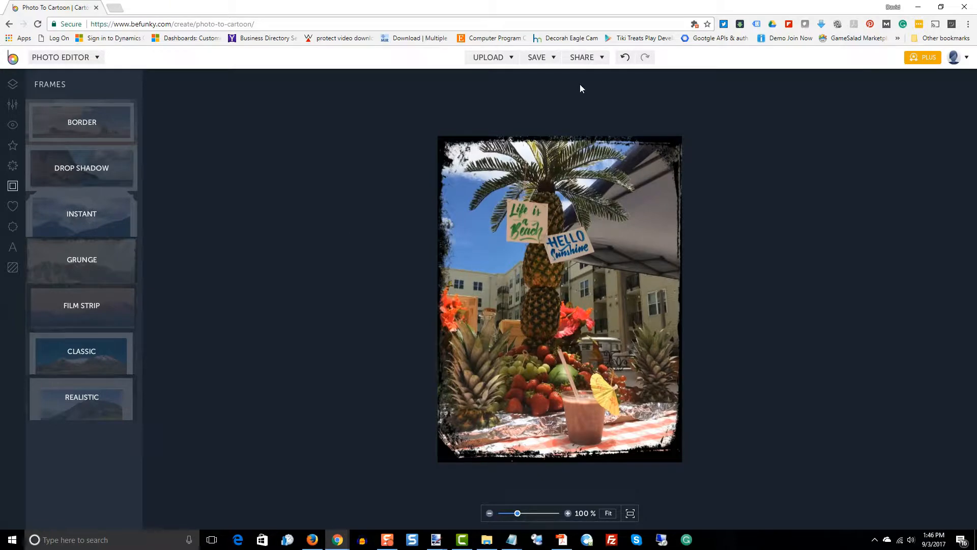
Save the framed photo to the computer's Catering folder in PNG format under the file name grundge-fun
click(554, 60)
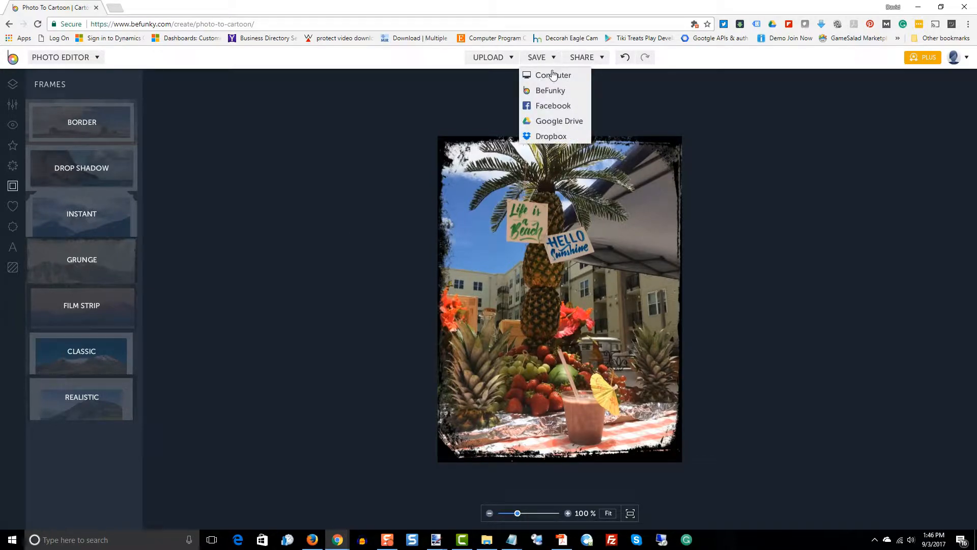
click(552, 75)
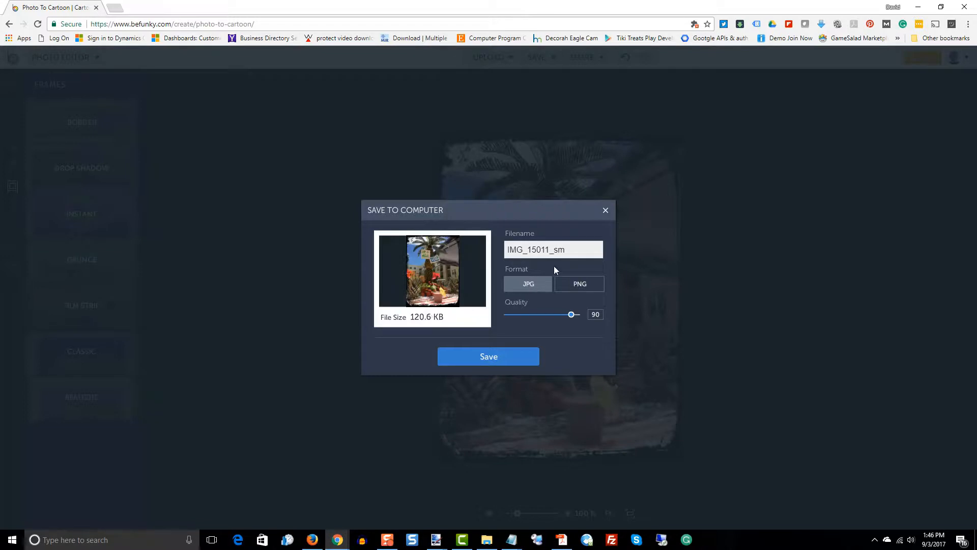
click(589, 283)
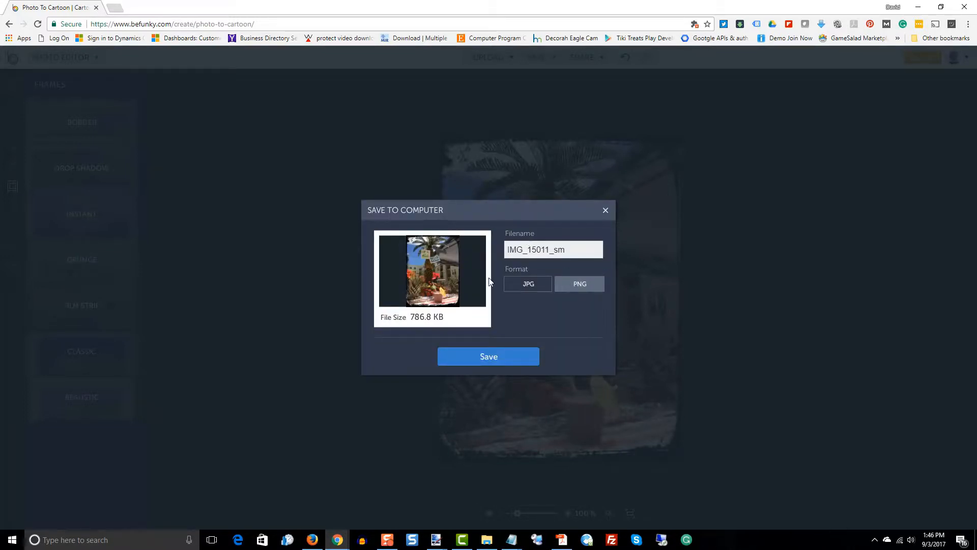
click(490, 358)
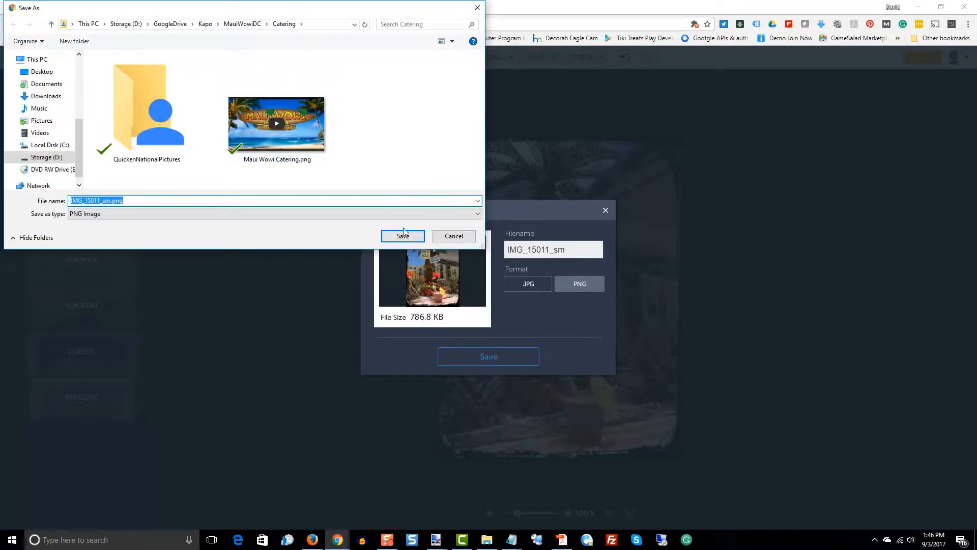
double_click(101, 200)
drag(101, 198, 85, 198)
drag(124, 200, 74, 199)
text(grundge-fun)
click(403, 235)
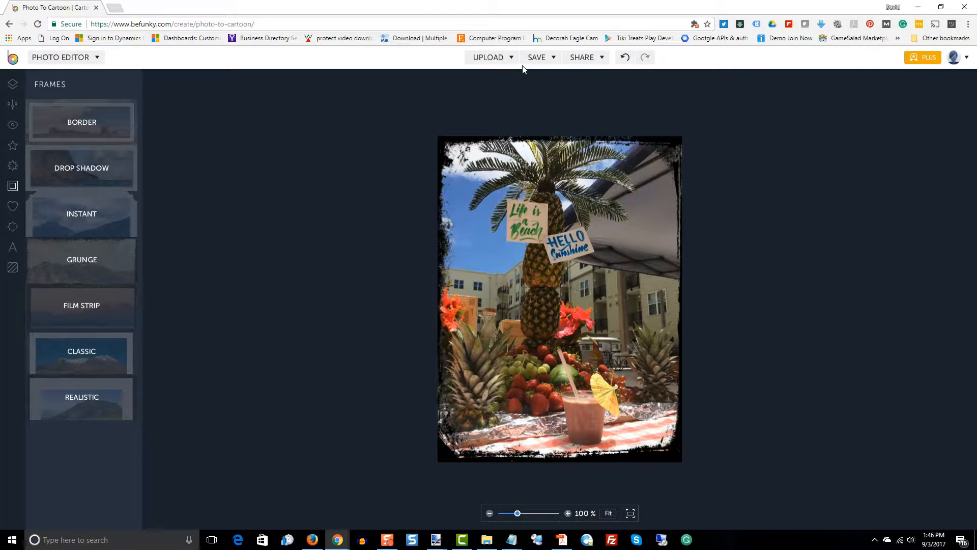
Upload grundge-fun.png from the computer's Catering folder into the editor
click(511, 58)
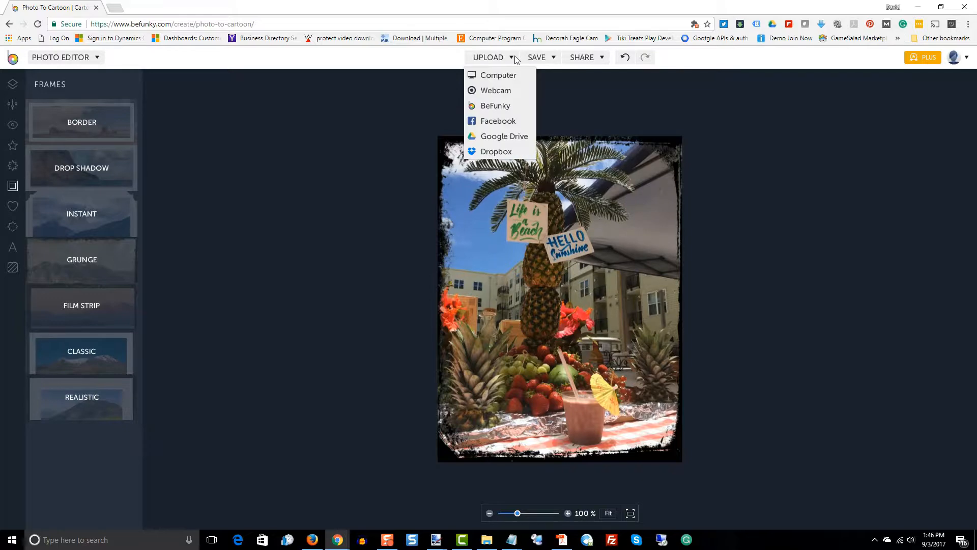
click(493, 77)
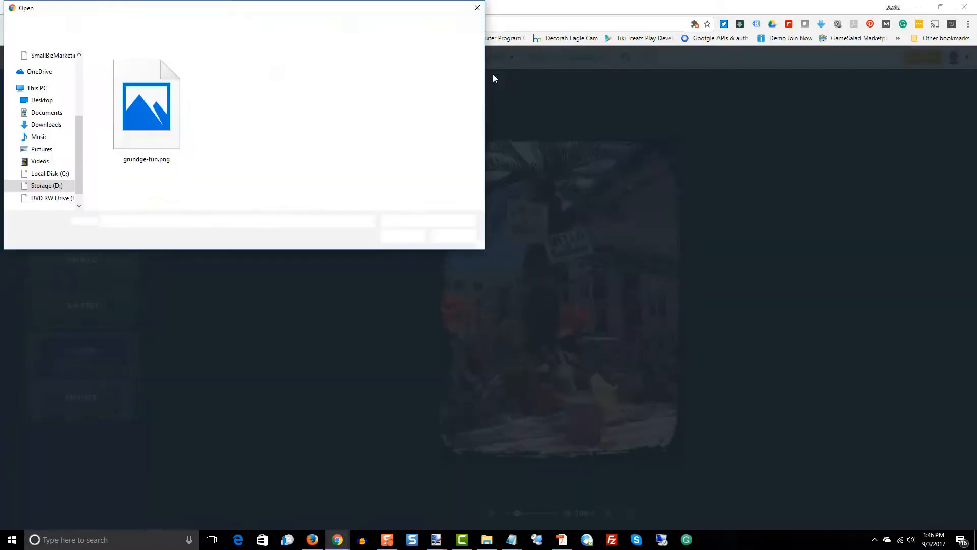
click(258, 109)
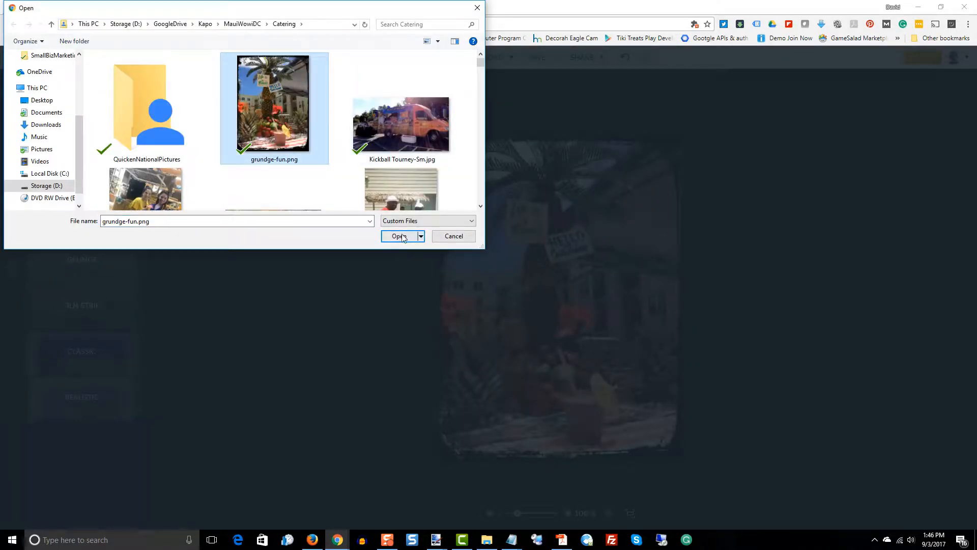
click(399, 235)
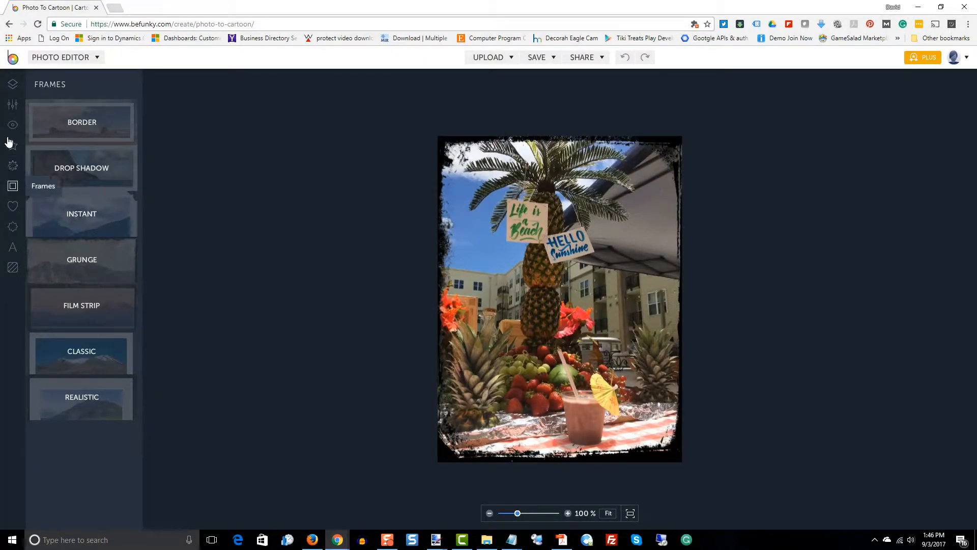
Preview the Cartoonizer 1 effect from the Artsy effects on the uploaded photo
click(13, 166)
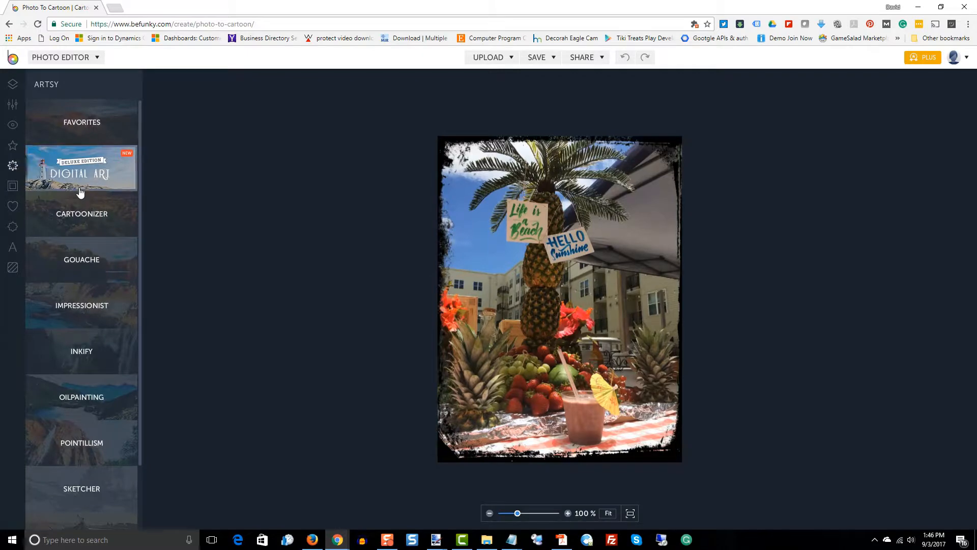
click(91, 216)
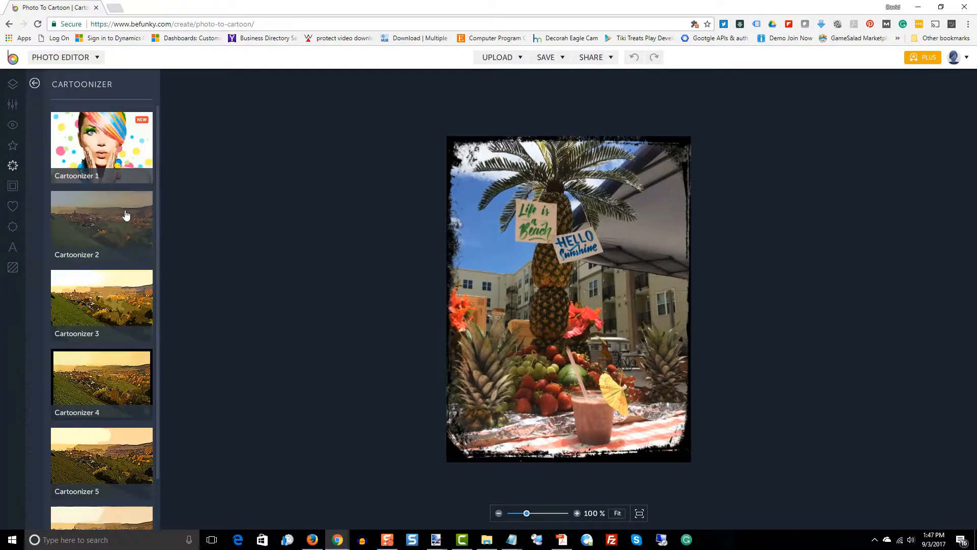
click(115, 146)
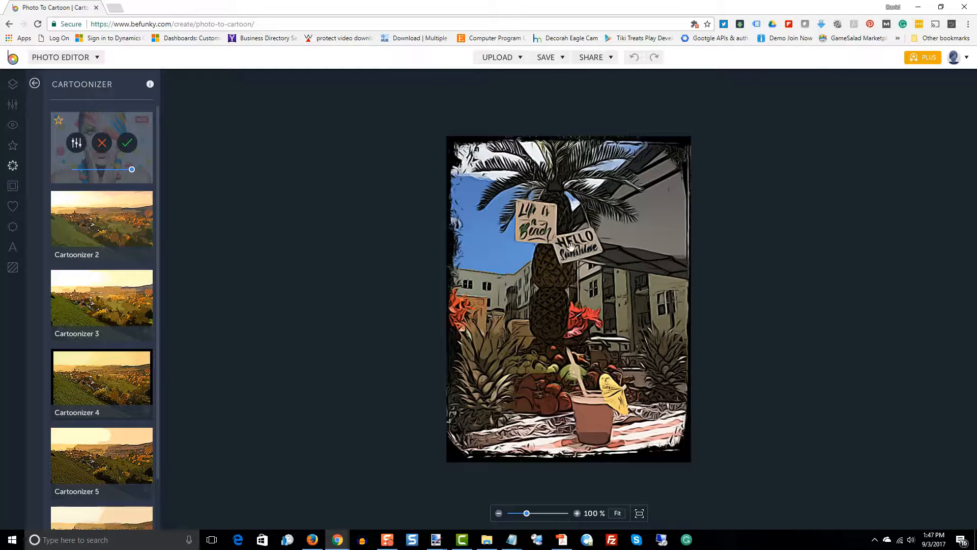
Try Cartoonizer 1 with Sketch Detail values of 8 and 25 and Clutter Cleaner values of 23 and 61, and discard the effect
click(76, 143)
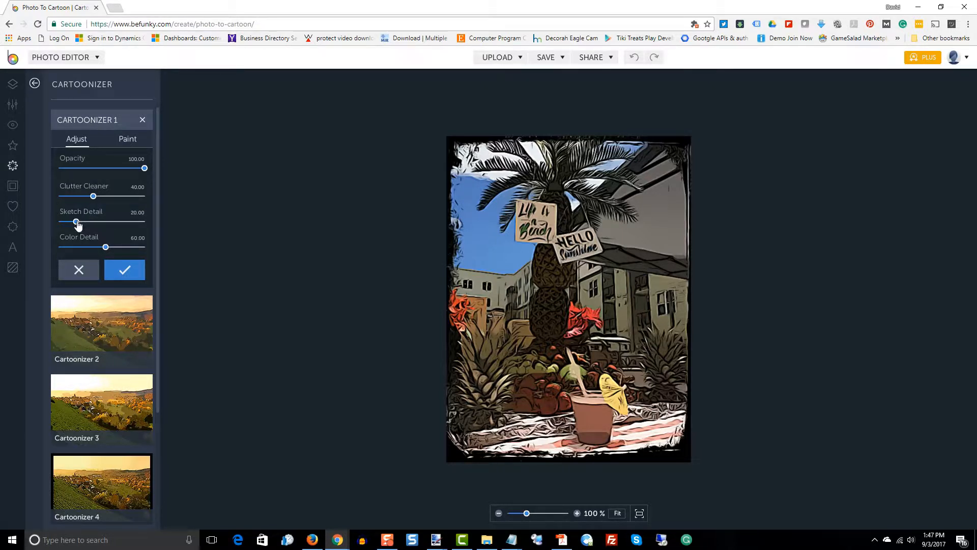
drag(76, 222, 67, 223)
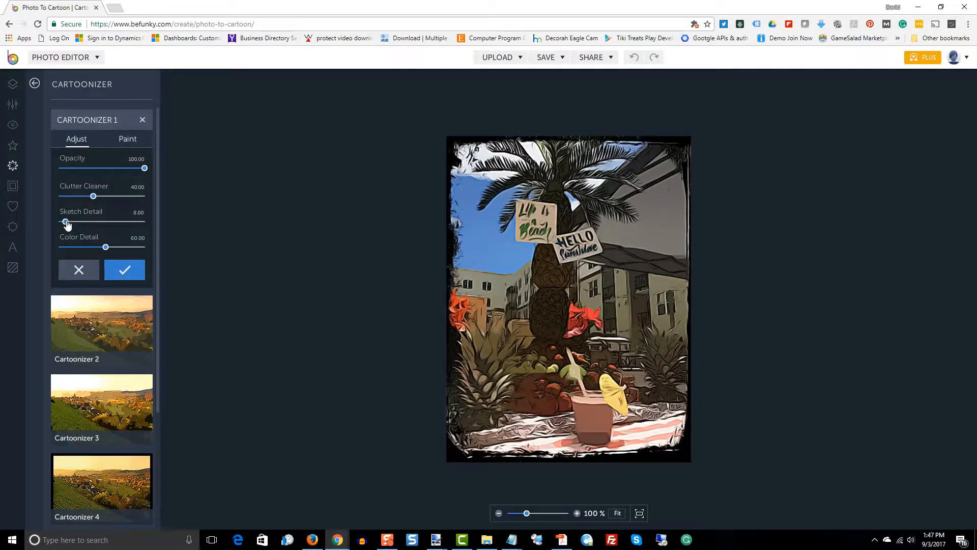
mouse_move(66, 224)
mouse_down()
mouse_move(125, 221)
mouse_move(80, 222)
mouse_up()
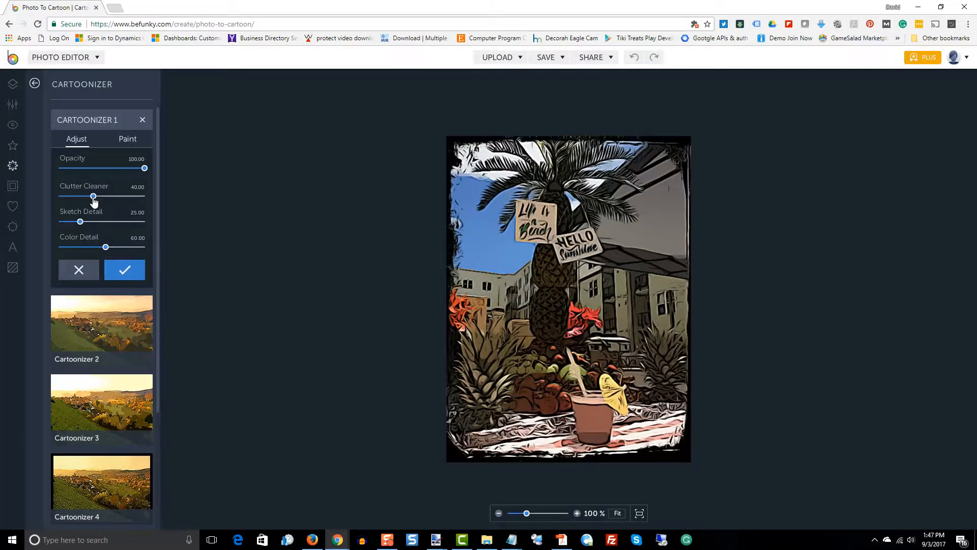
drag(94, 202, 79, 199)
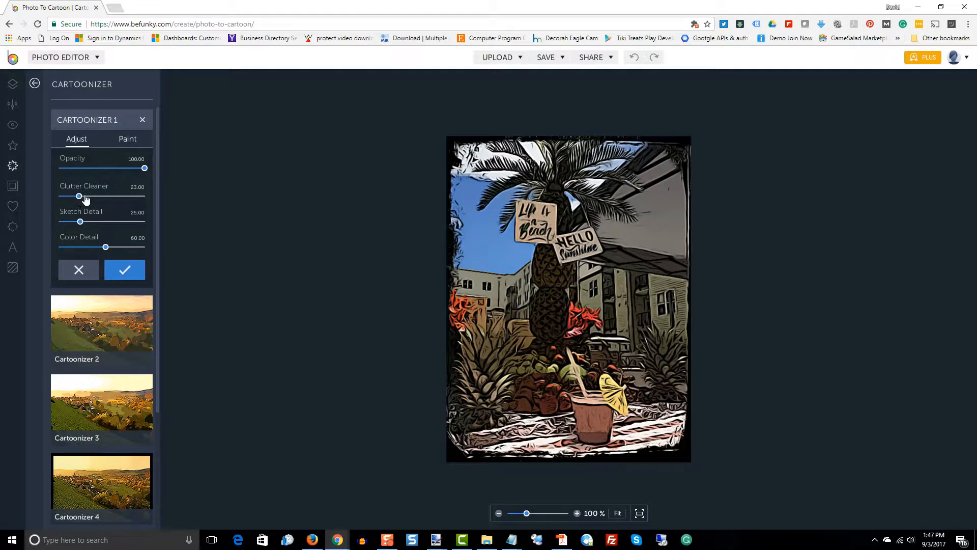
drag(84, 197, 112, 195)
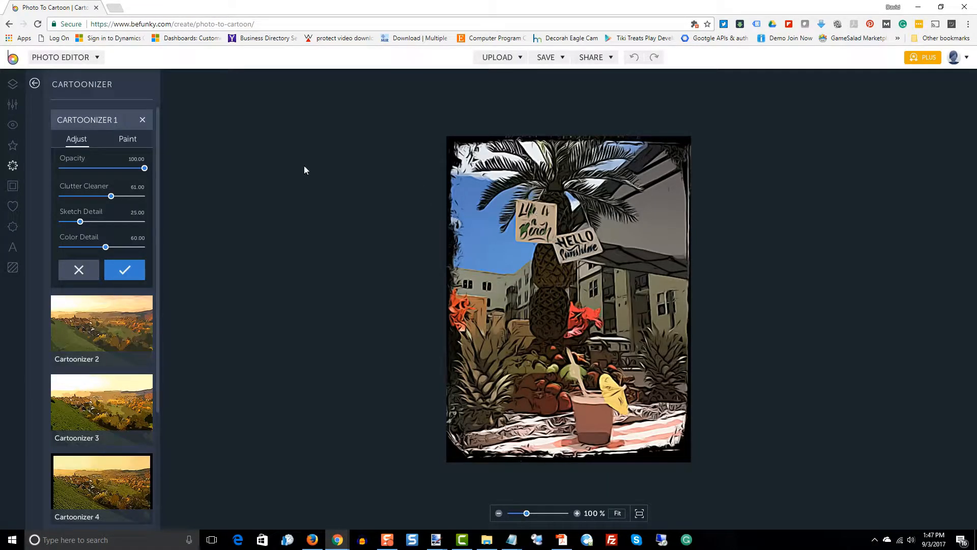
click(84, 268)
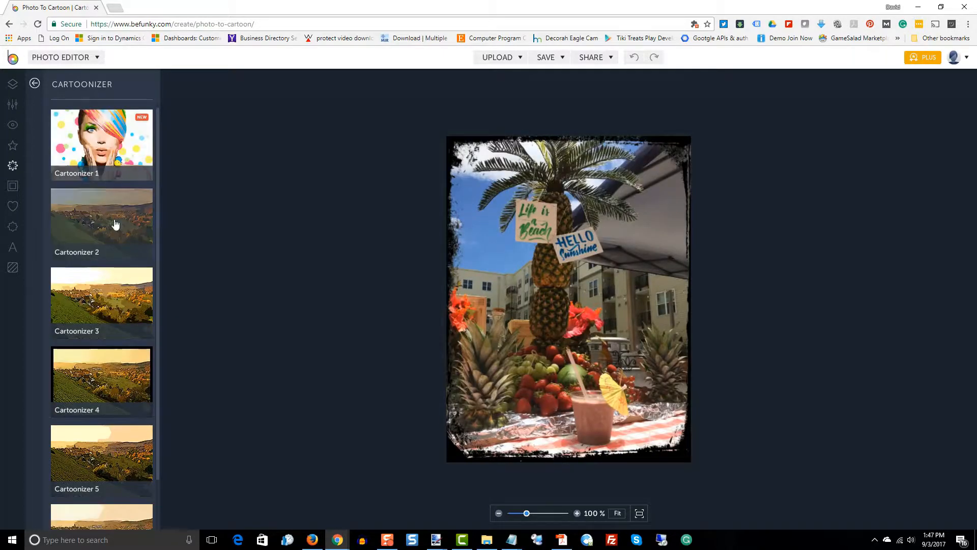
Apply the Cartoonizer 1 effect to the photo with its default settings
click(107, 134)
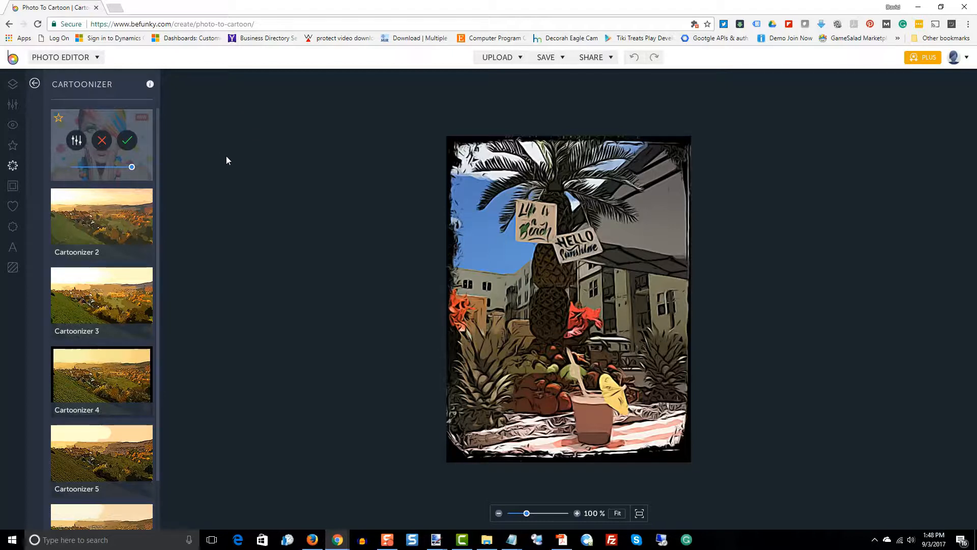
click(128, 140)
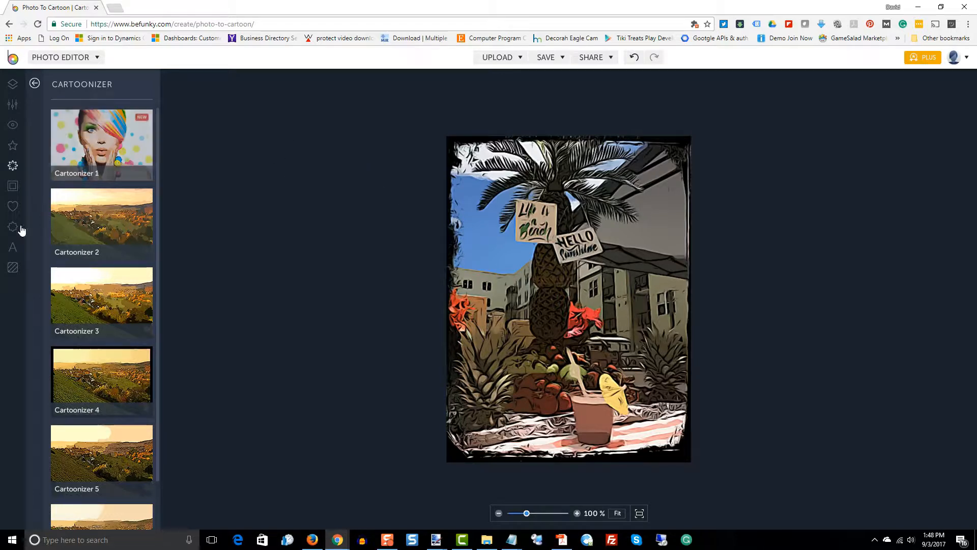
Add a text layer in the Lucky preset to the photo and set its font size to 40 pt
click(14, 249)
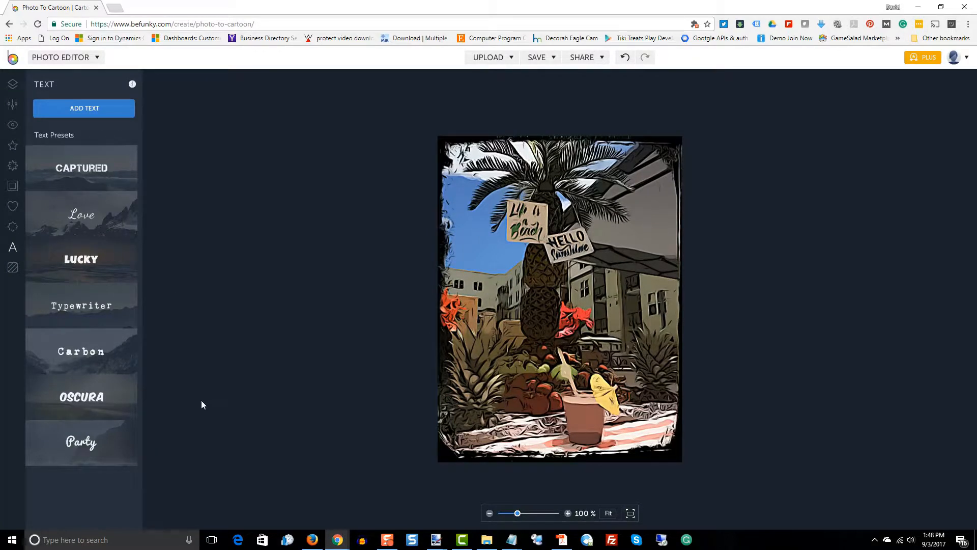
click(102, 258)
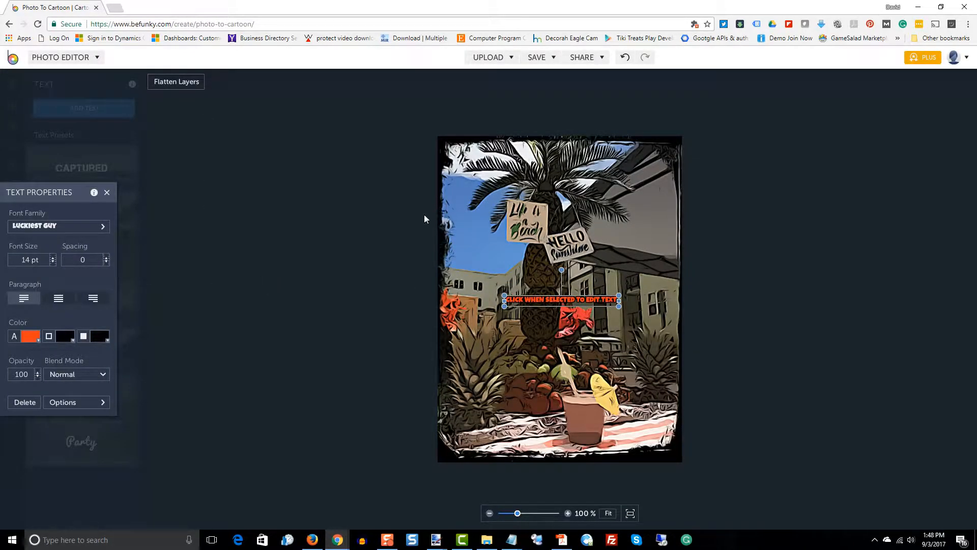
double_click(25, 259)
text(40)
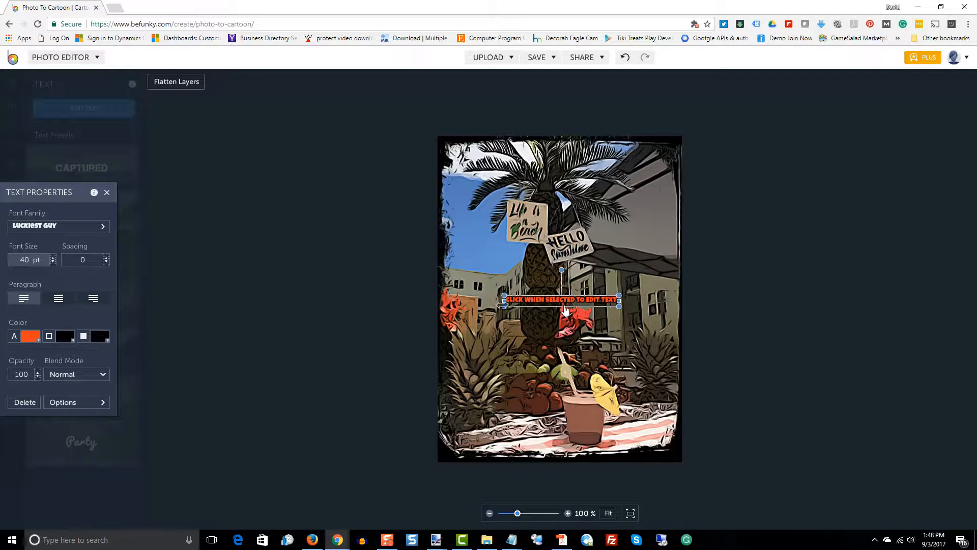
click(239, 305)
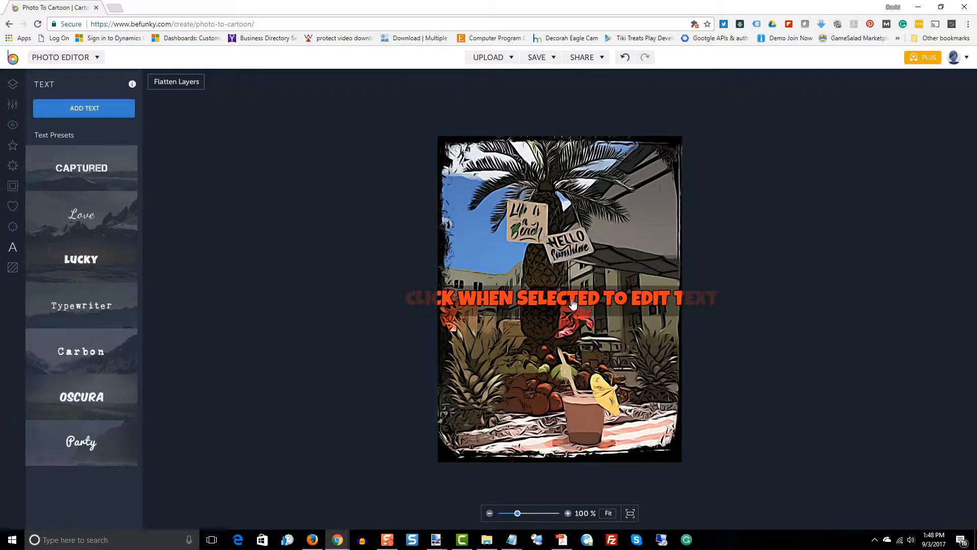
Replace the placeholder text with "Want a fun luau party ... check out Maui Wowi smoothies"
key(ctrl+a)
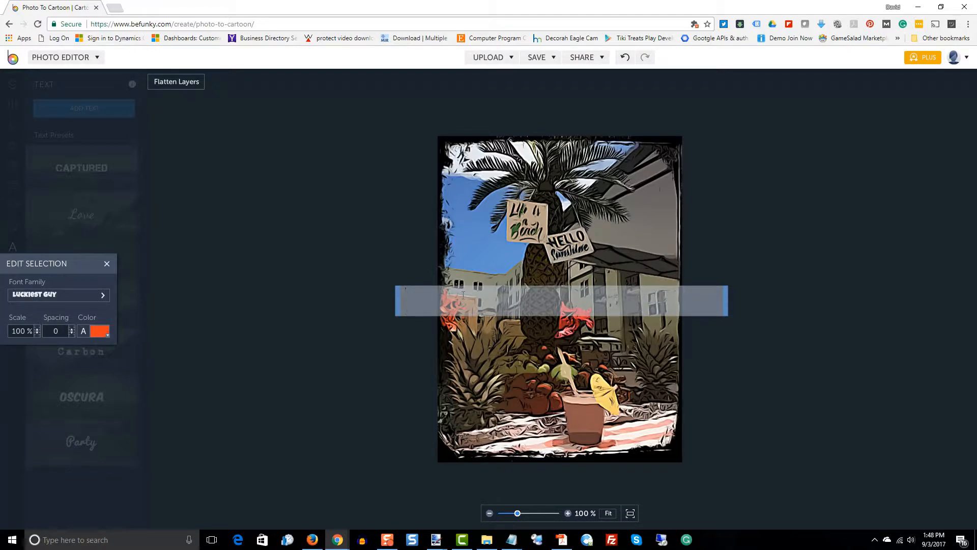
text(WANT A FUN LUAU PARTY ... CHECK OUT MAUI WOWI SMOOTHIES)
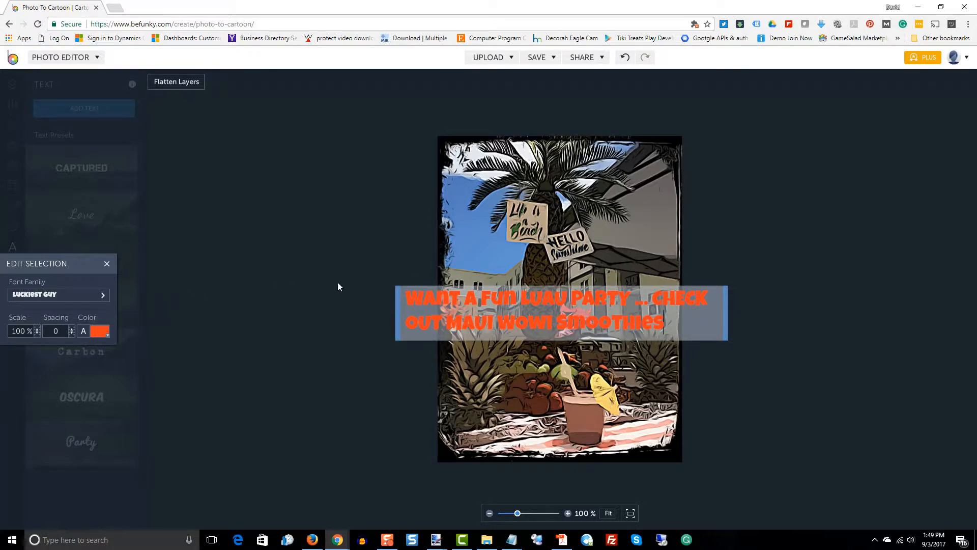
click(218, 232)
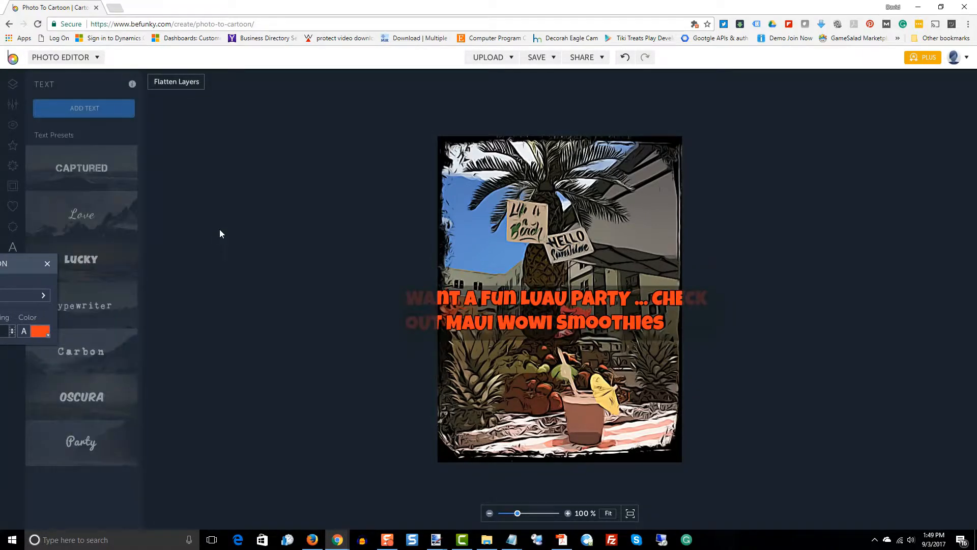
Narrow the text box so the slogan wraps onto six lines and place it inside the photo's left edge
click(535, 299)
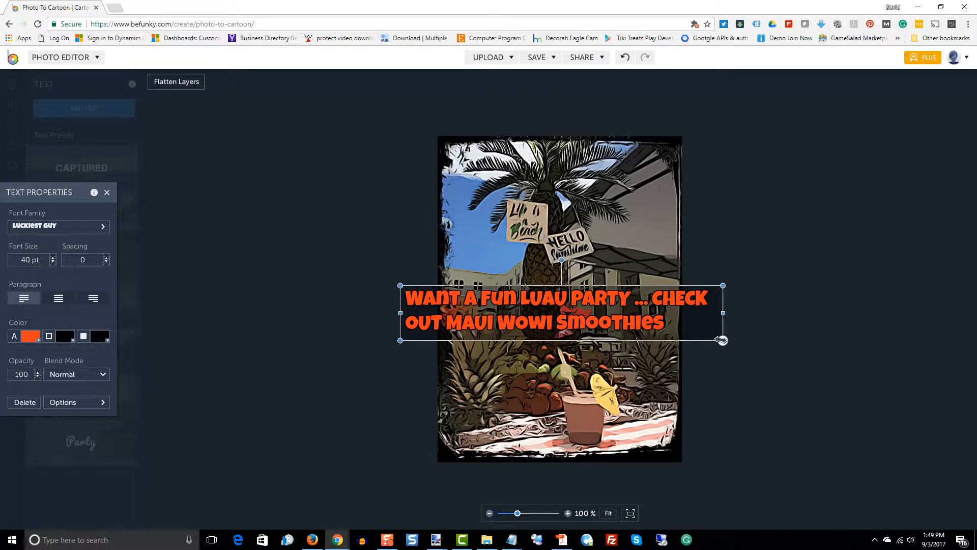
mouse_move(723, 341)
mouse_down()
mouse_move(720, 375)
mouse_move(719, 341)
mouse_up()
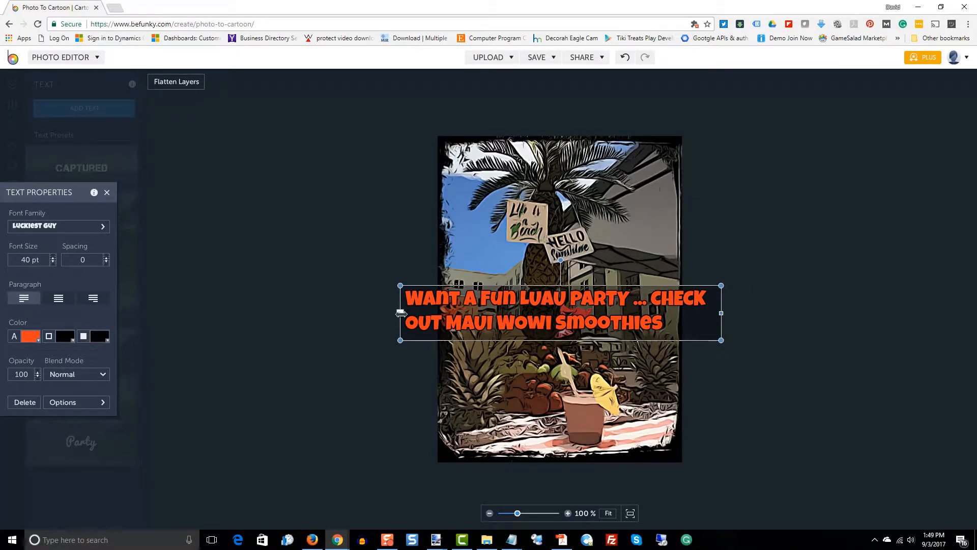
drag(400, 312, 621, 311)
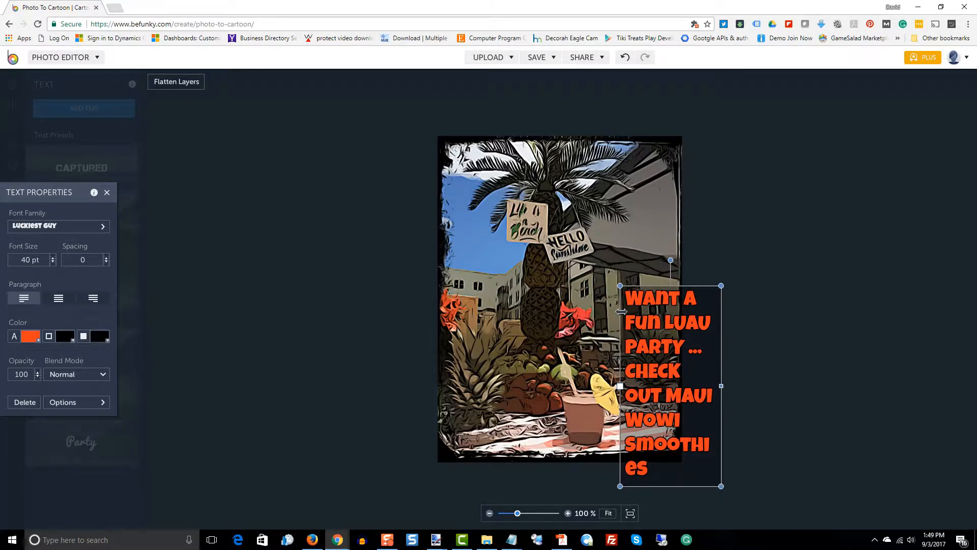
drag(710, 343, 518, 307)
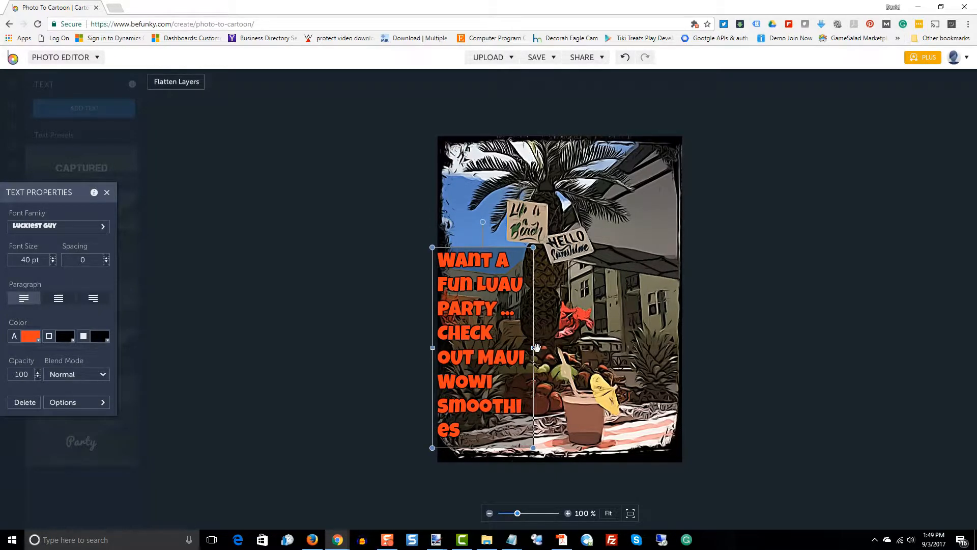
drag(533, 348, 550, 344)
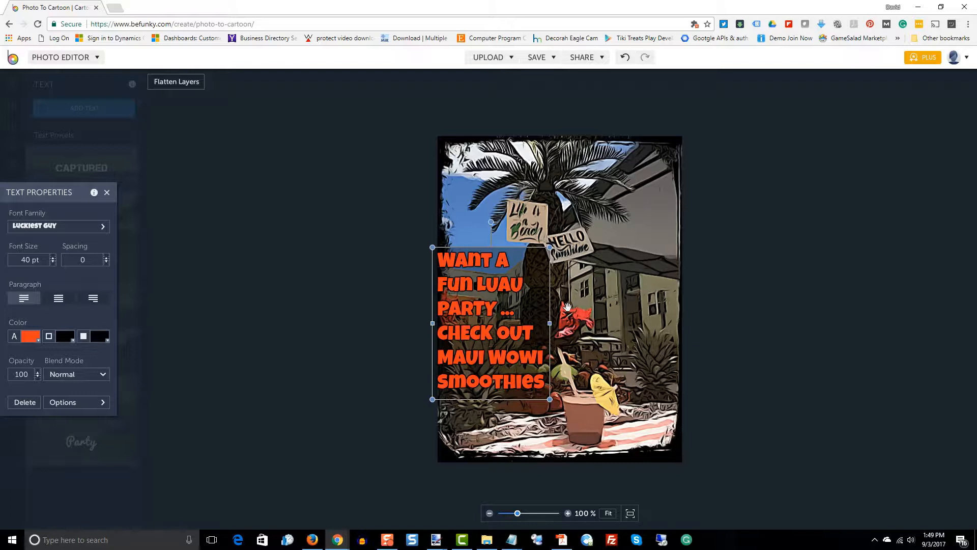
drag(527, 305, 537, 307)
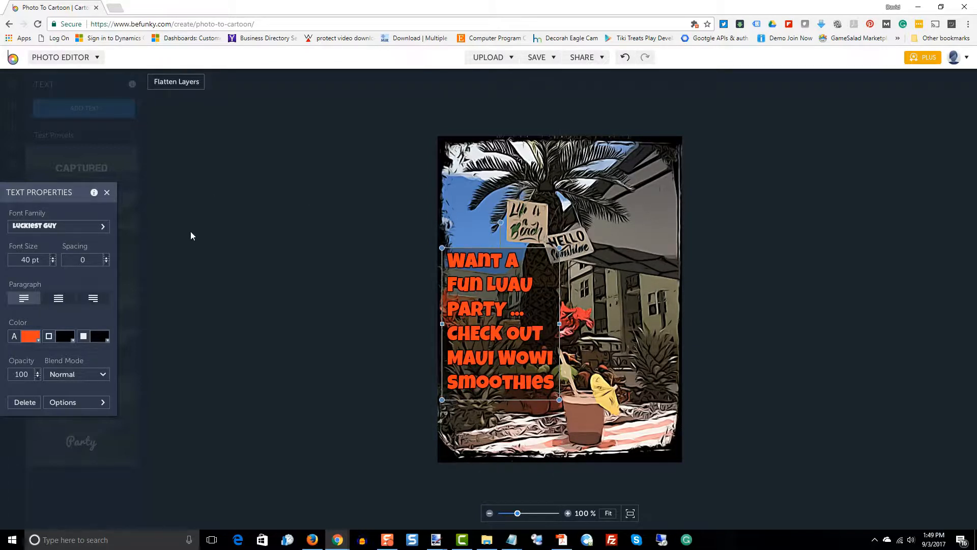
Change the slogan's text color to bright pink, FF1CFF
click(39, 337)
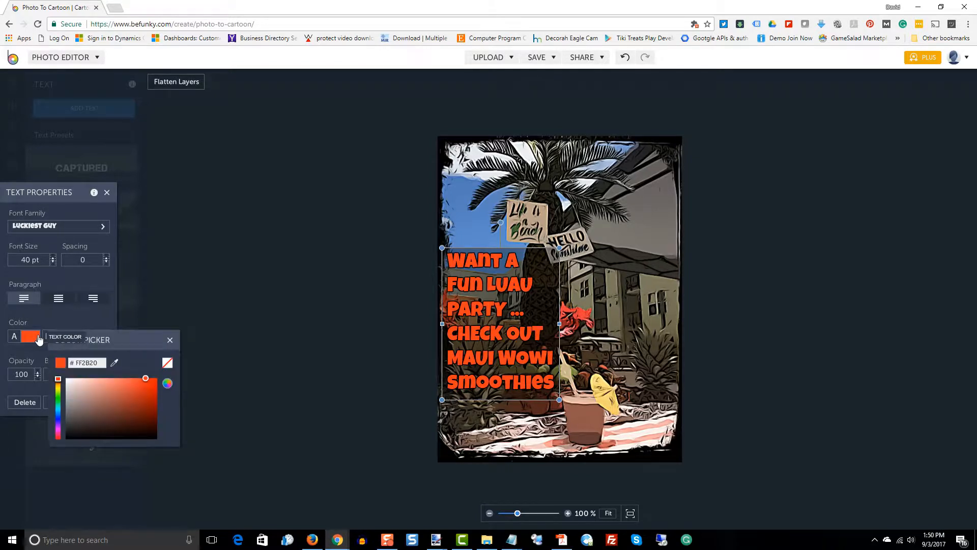
click(59, 429)
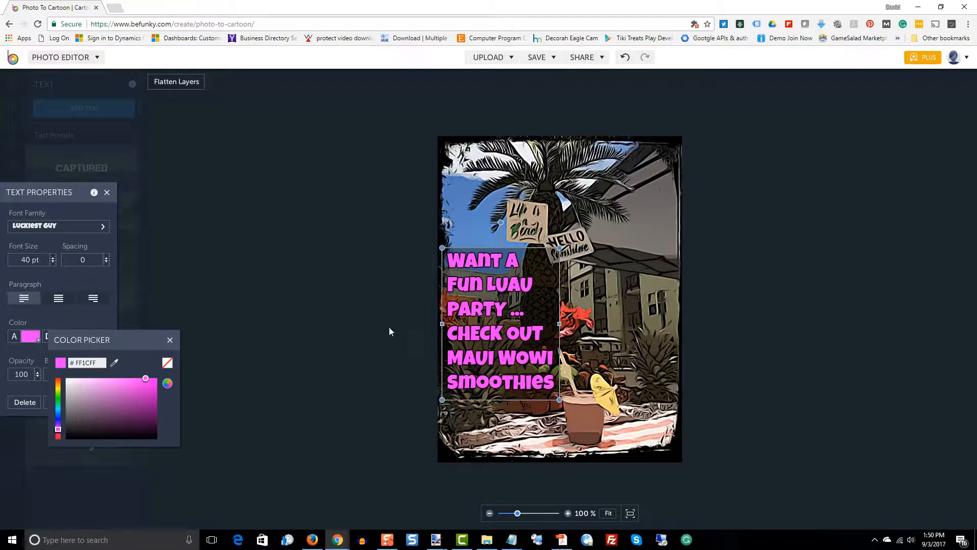
click(258, 293)
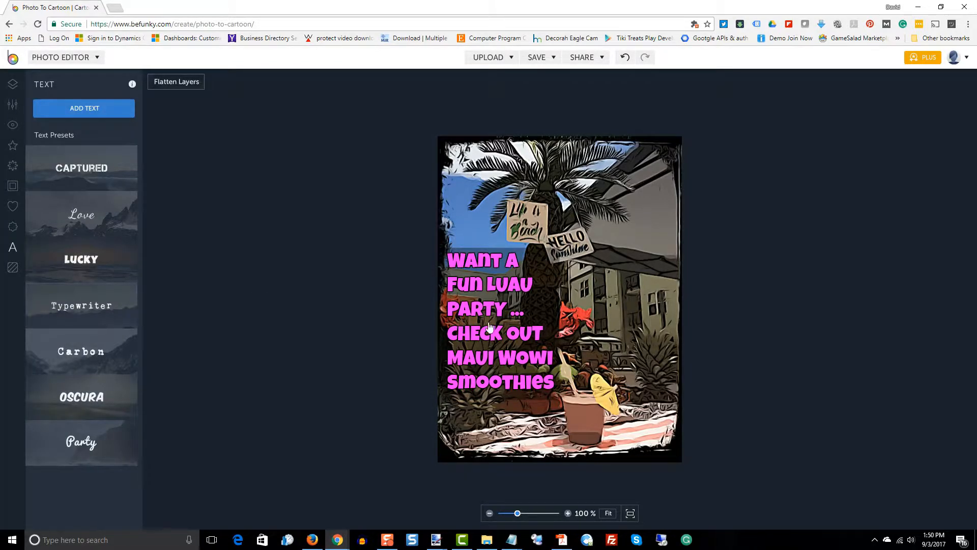
Set the slogan's outline color to light grey, C1C1C1, keeping the intensity at 100
click(498, 326)
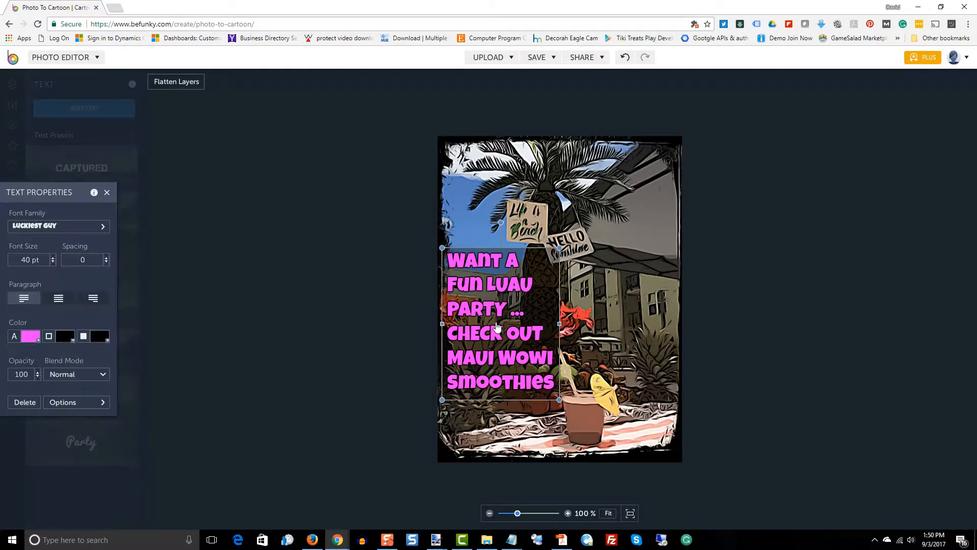
click(74, 343)
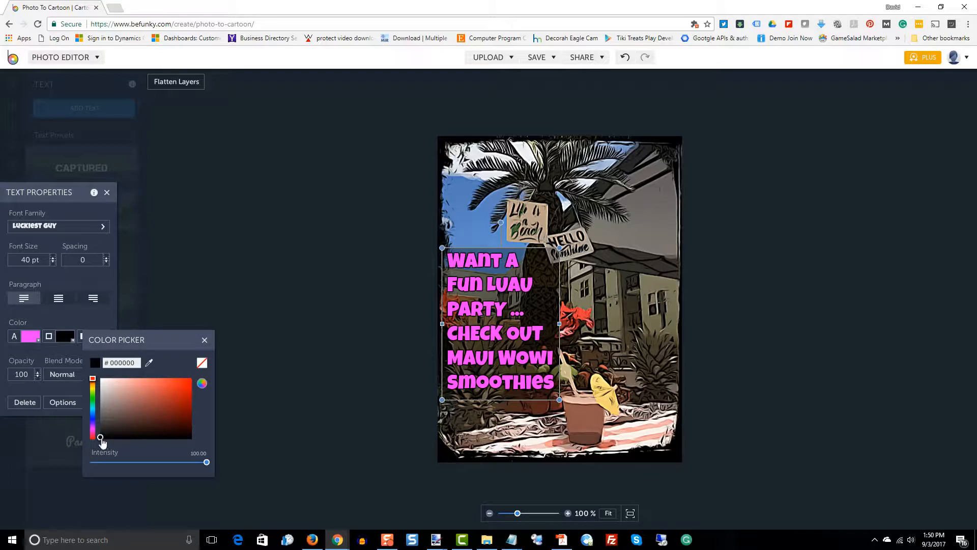
mouse_move(101, 438)
mouse_down()
mouse_move(101, 385)
mouse_move(99, 398)
mouse_up()
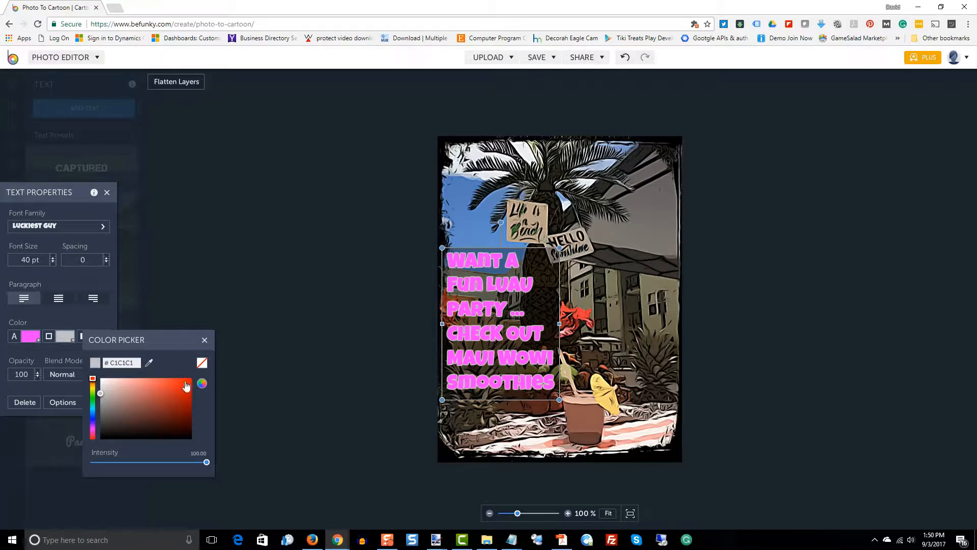
click(257, 291)
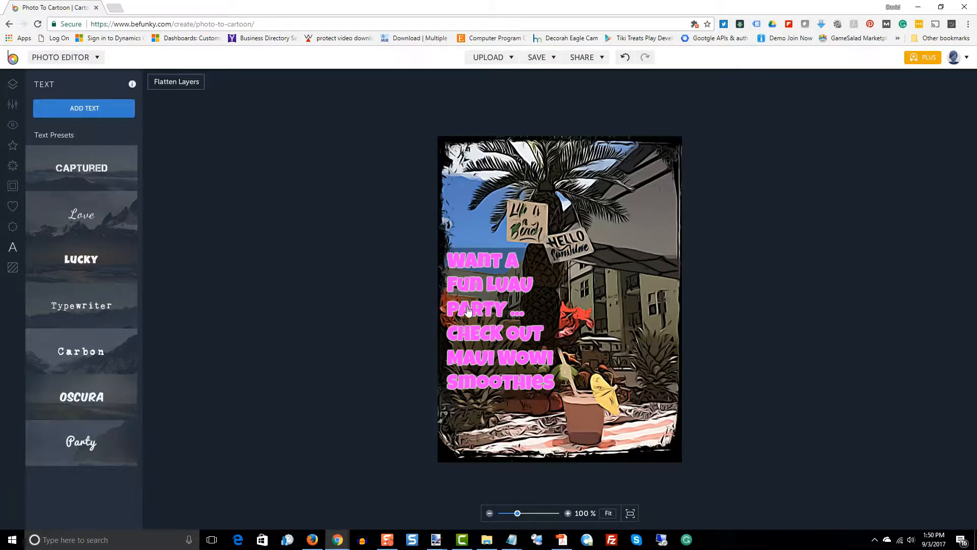
Set the slogan's background color to transparent
click(490, 301)
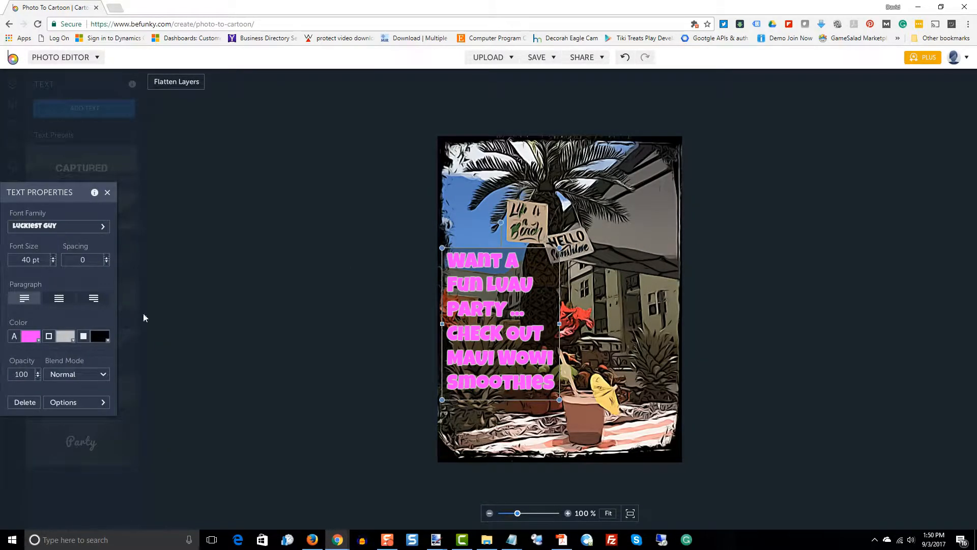
click(100, 336)
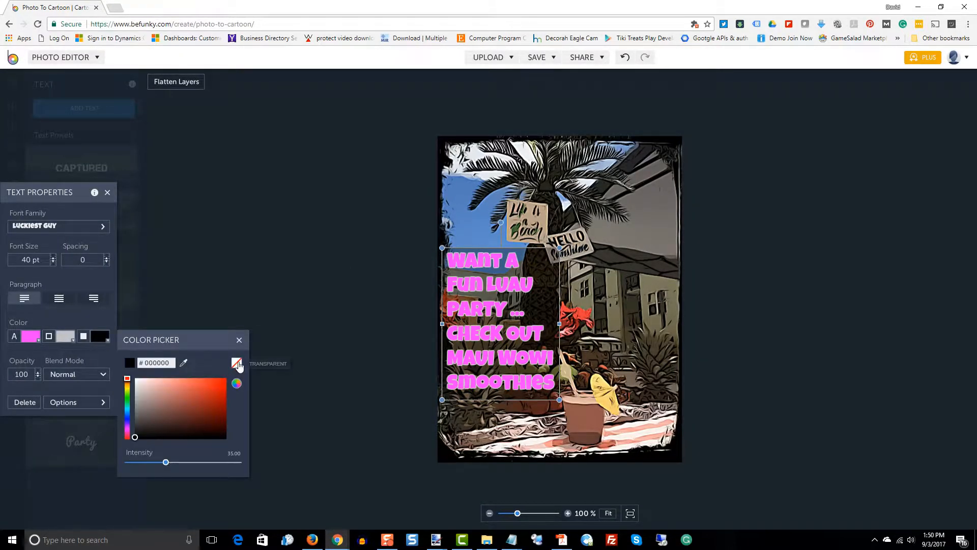
click(236, 363)
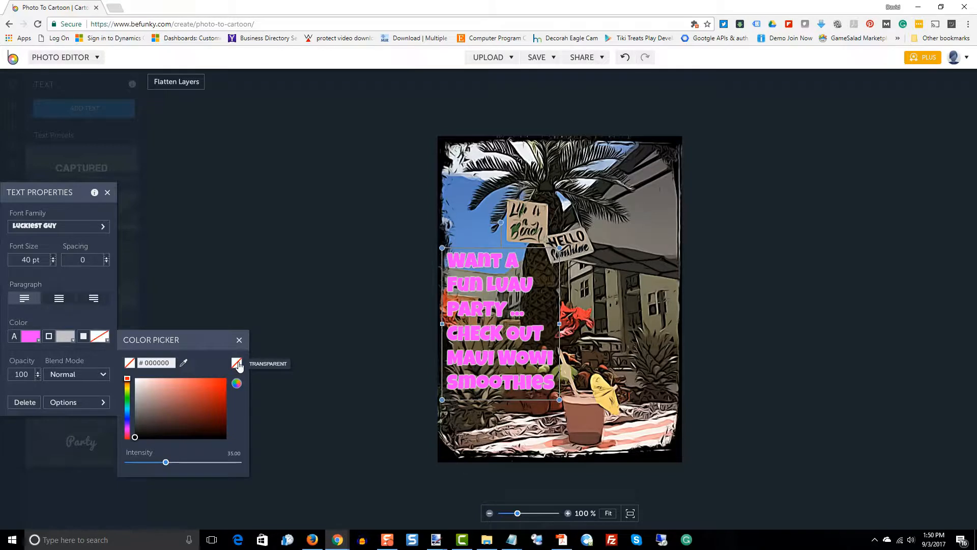
click(278, 250)
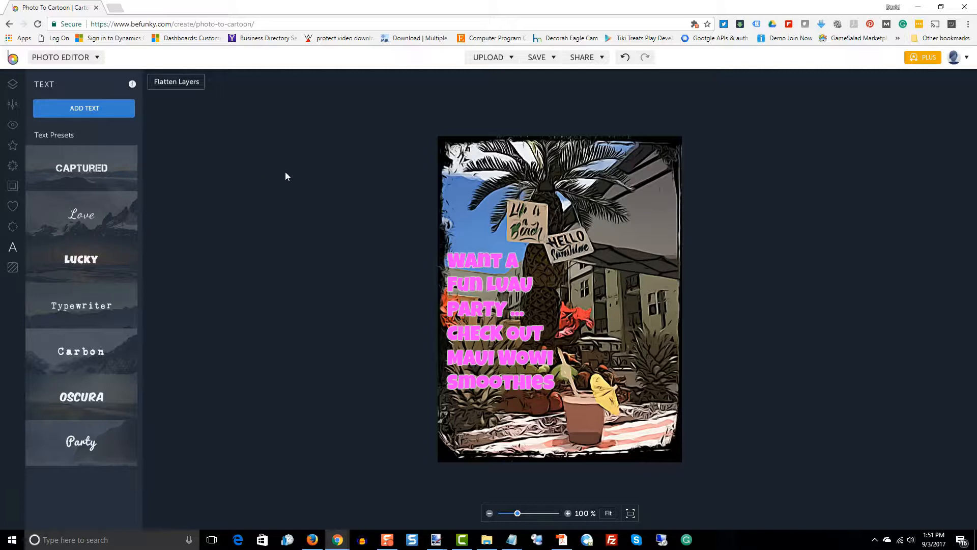
Open the Summer collection in the graphics library
click(12, 104)
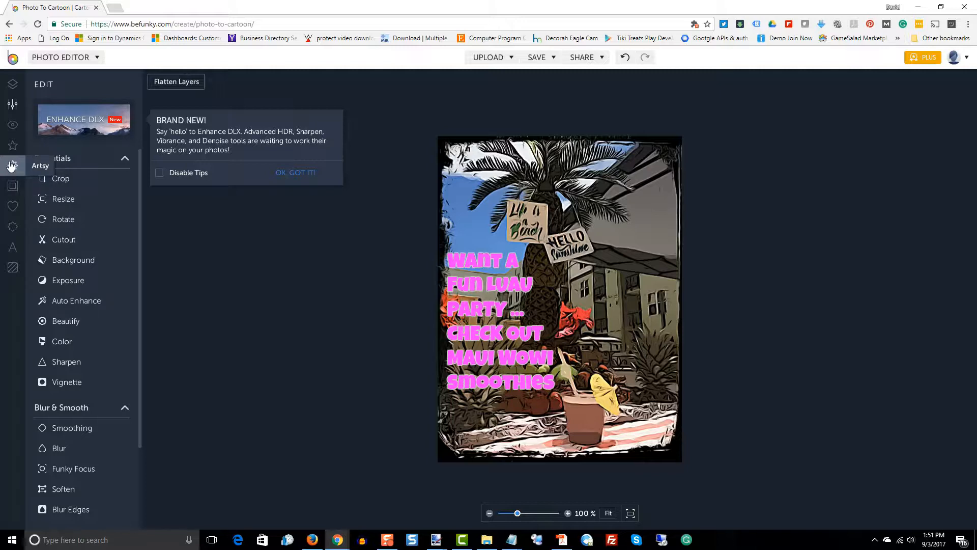
click(14, 205)
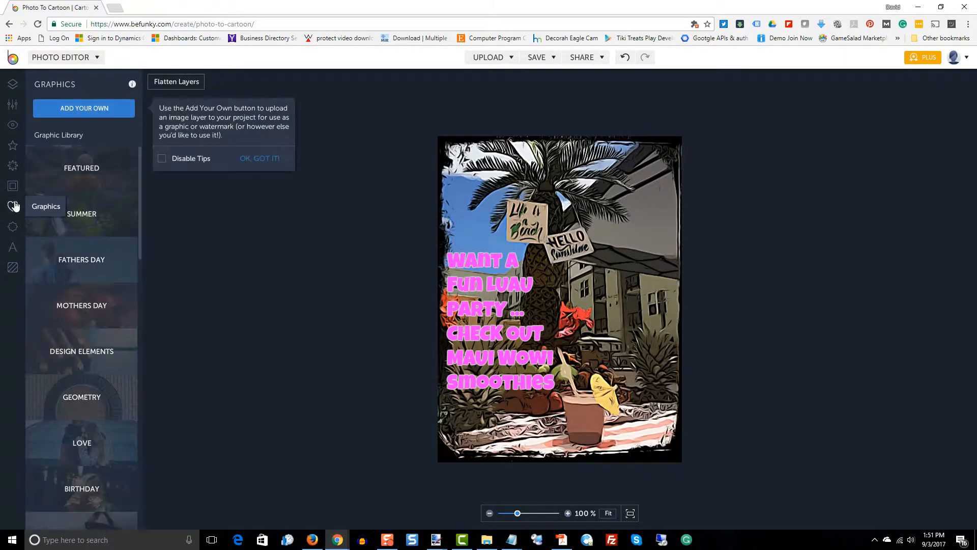
click(262, 160)
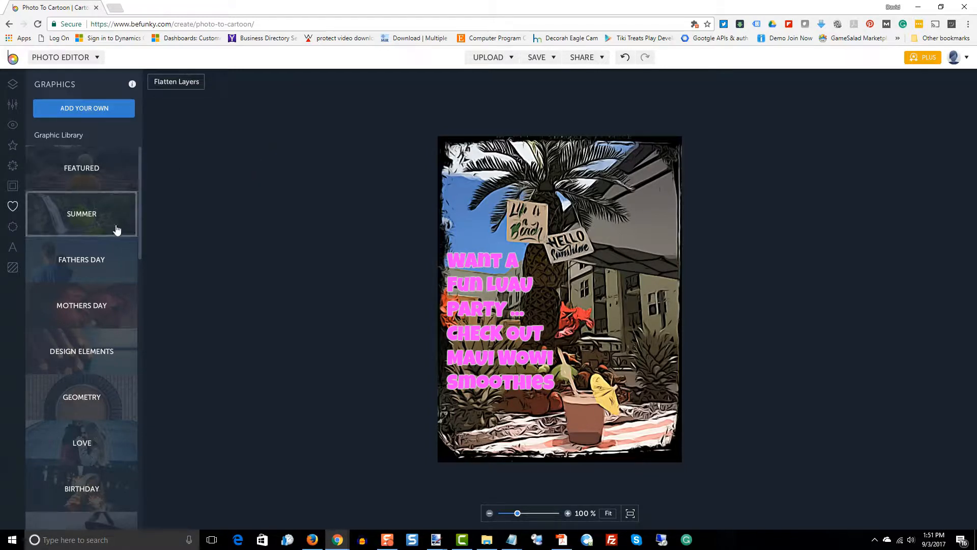
click(95, 213)
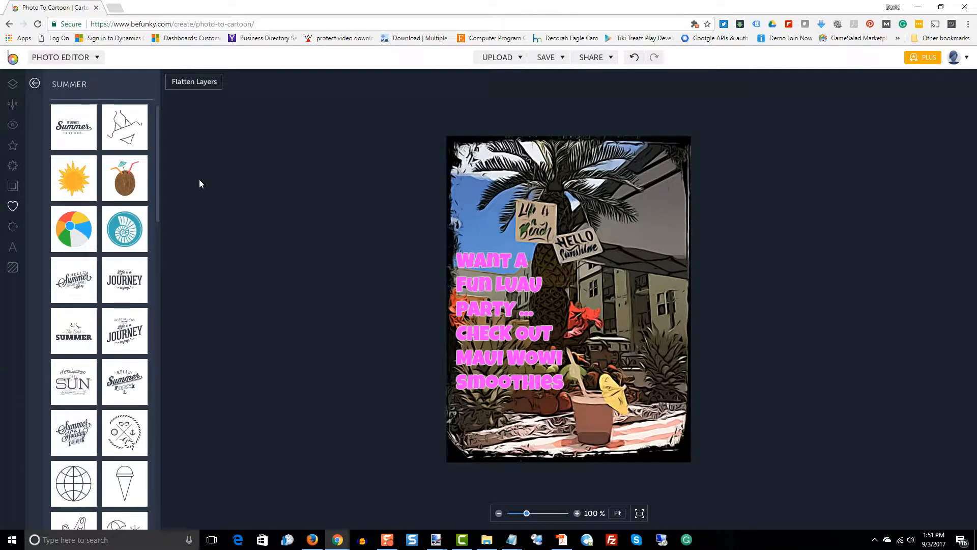
Try the coconut drink graphic over the lower part of the slogan and delete it
click(125, 179)
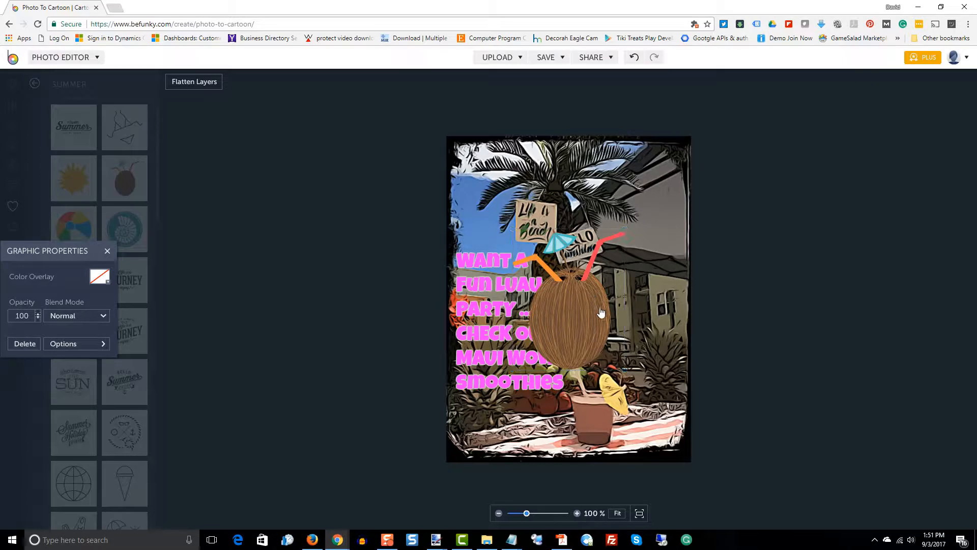
drag(595, 301, 542, 390)
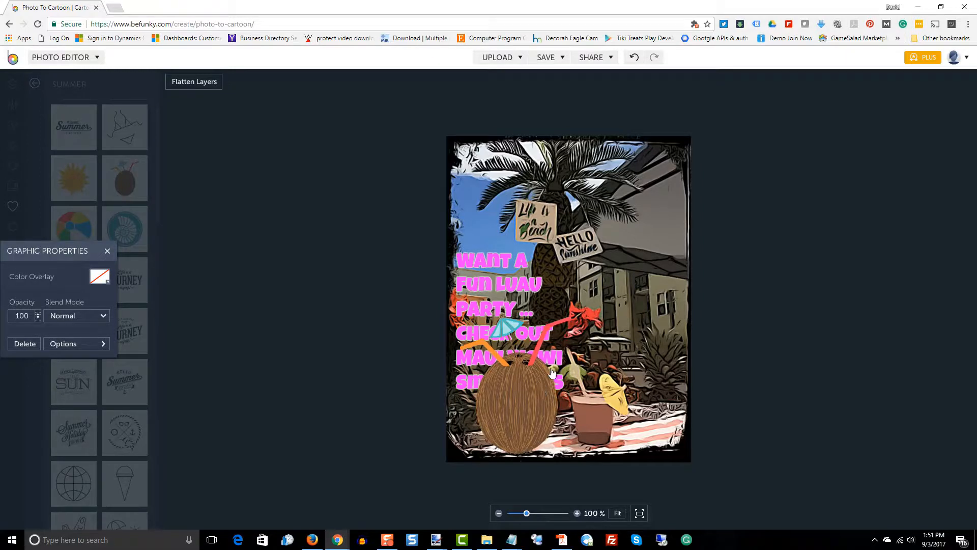
mouse_move(542, 389)
mouse_down()
mouse_move(598, 311)
mouse_move(656, 313)
mouse_move(667, 362)
mouse_move(562, 391)
mouse_move(549, 380)
mouse_up()
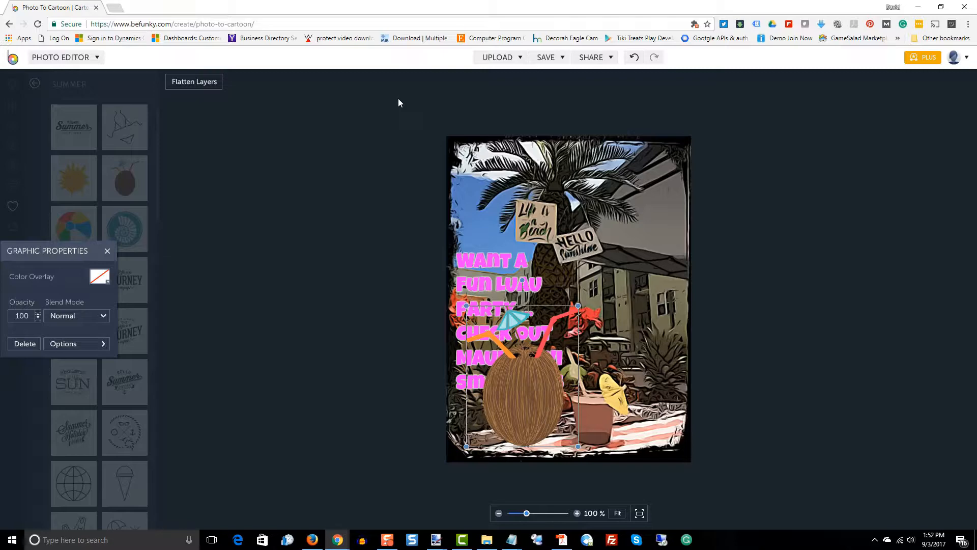
key(Delete)
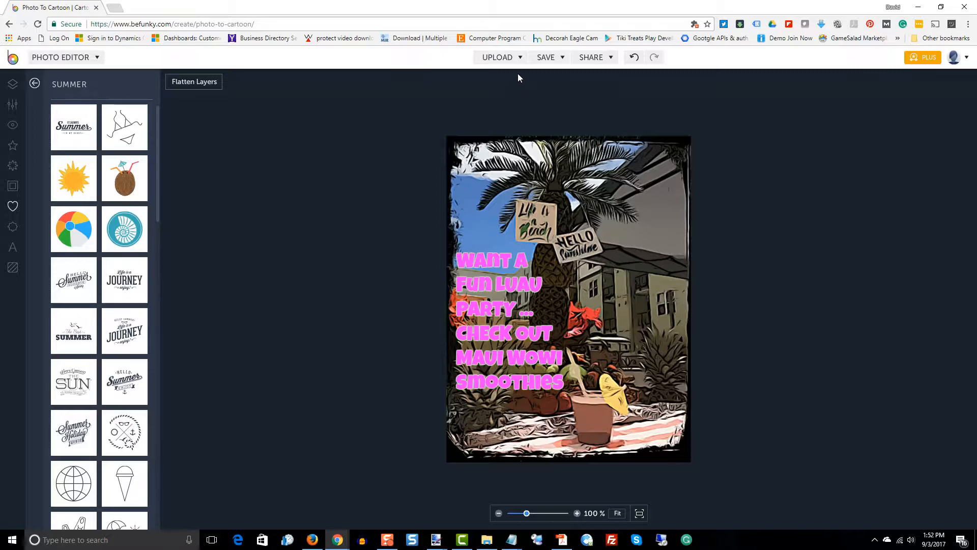
Load the image grundge-fun.png from the computer's Catering folder into the editor
click(514, 56)
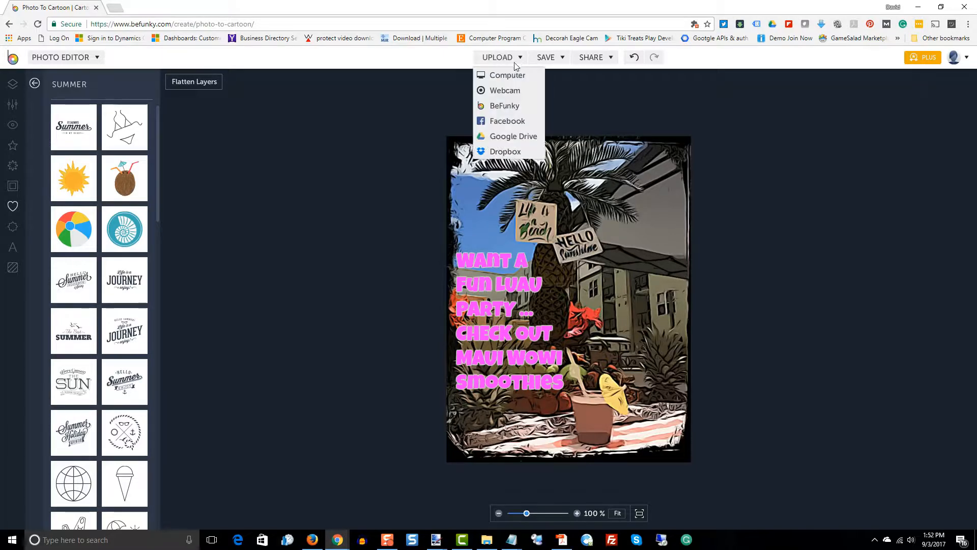
click(508, 74)
click(298, 89)
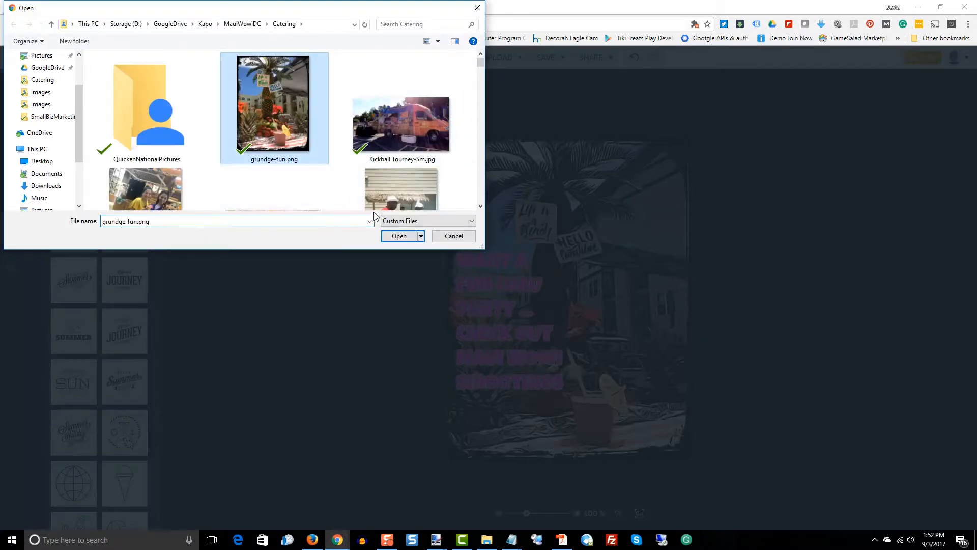
click(393, 235)
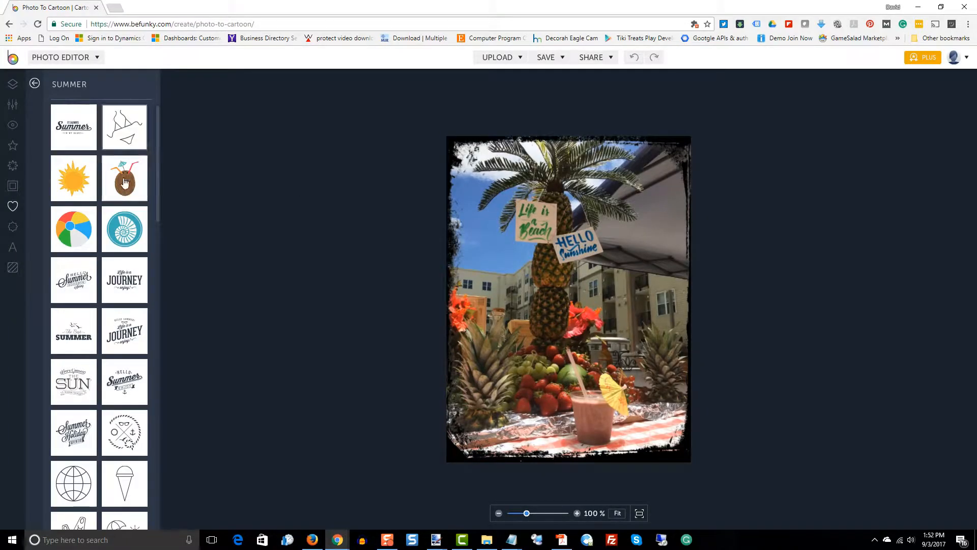
Add the coconut drink graphic to the photo, shrink it and place it on the tablecloth beside the smoothie cup
click(125, 182)
drag(576, 286, 527, 372)
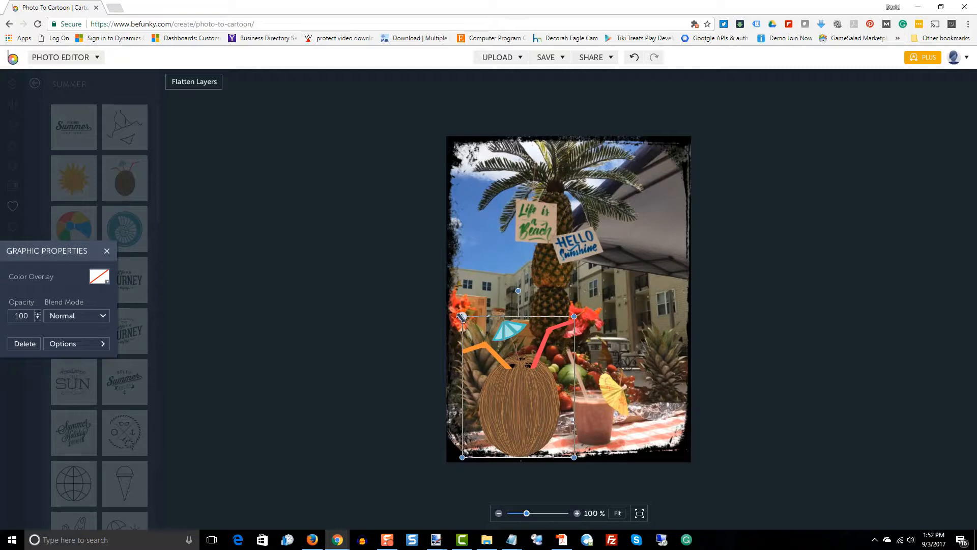
drag(462, 316, 516, 367)
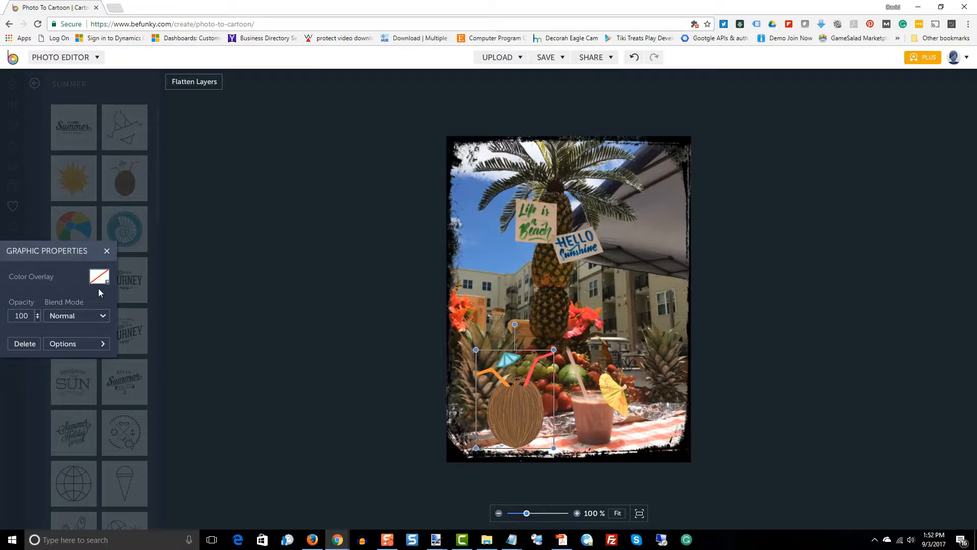
click(109, 254)
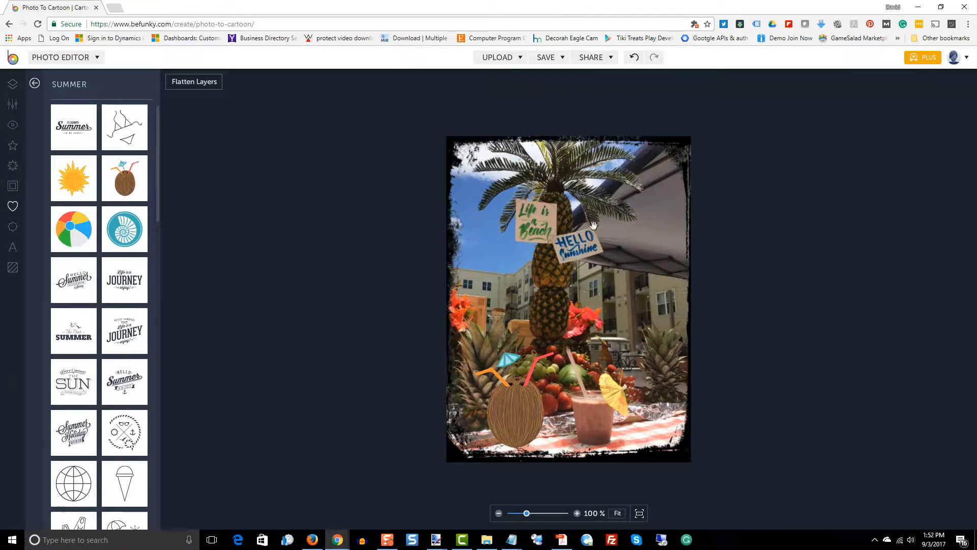
Flatten the layers and save the image to the Catering folder as grundge-fun2 in PNG format
click(192, 84)
click(553, 60)
click(557, 75)
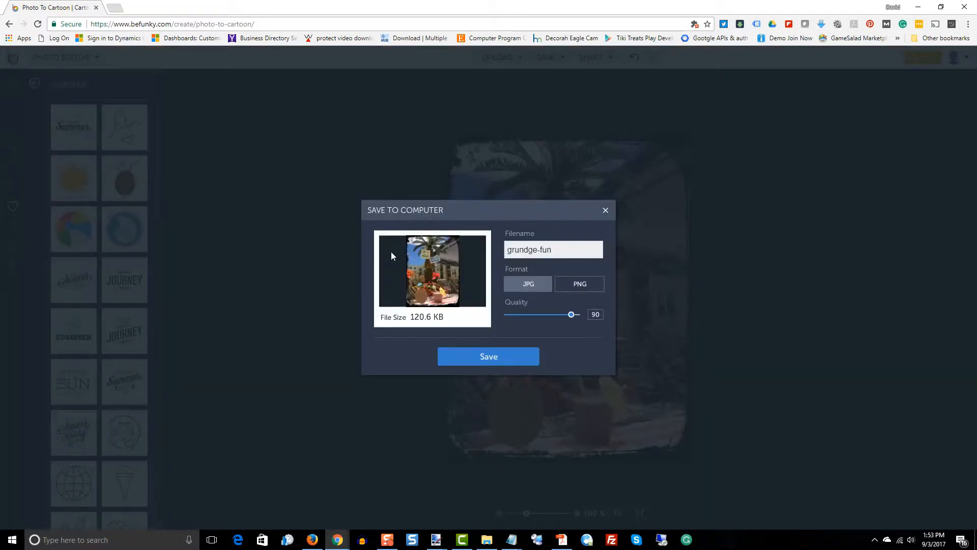
click(580, 285)
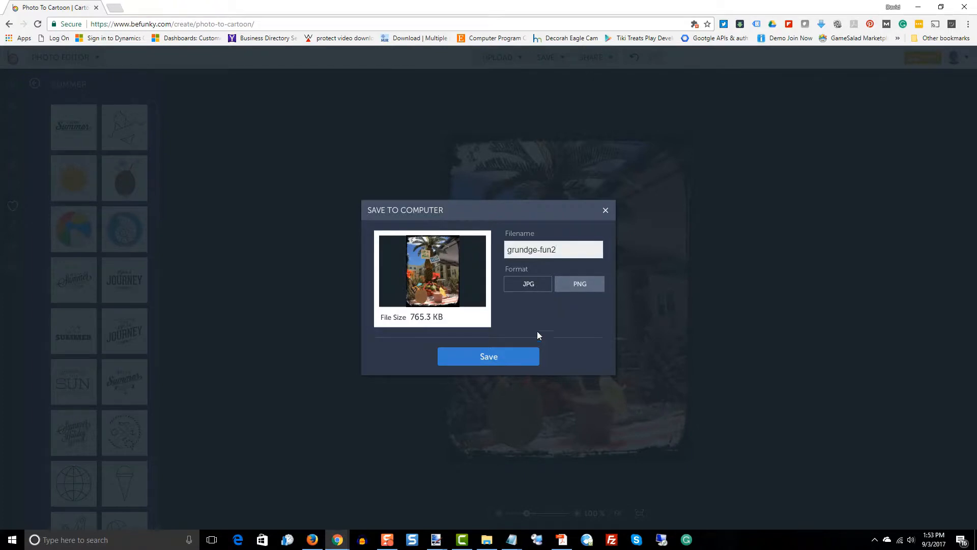
click(499, 359)
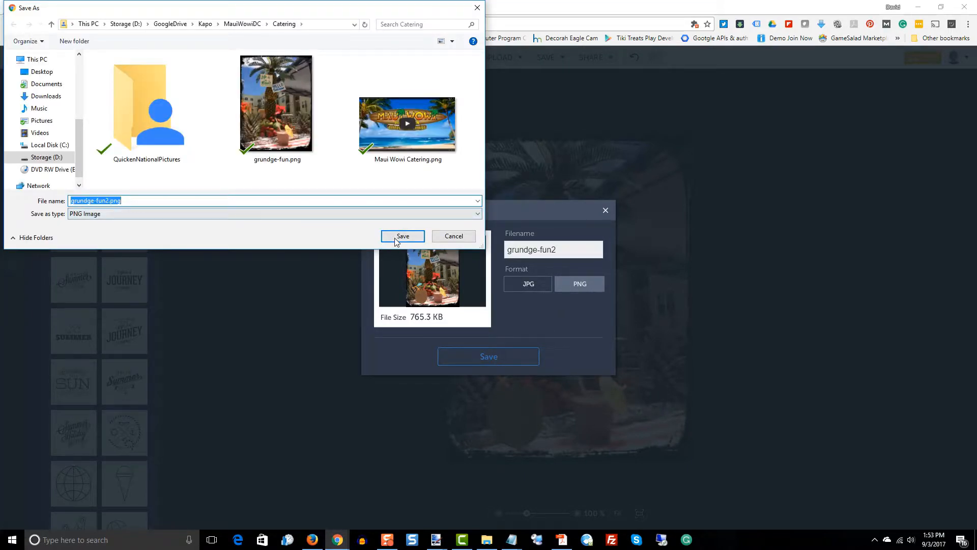
click(402, 236)
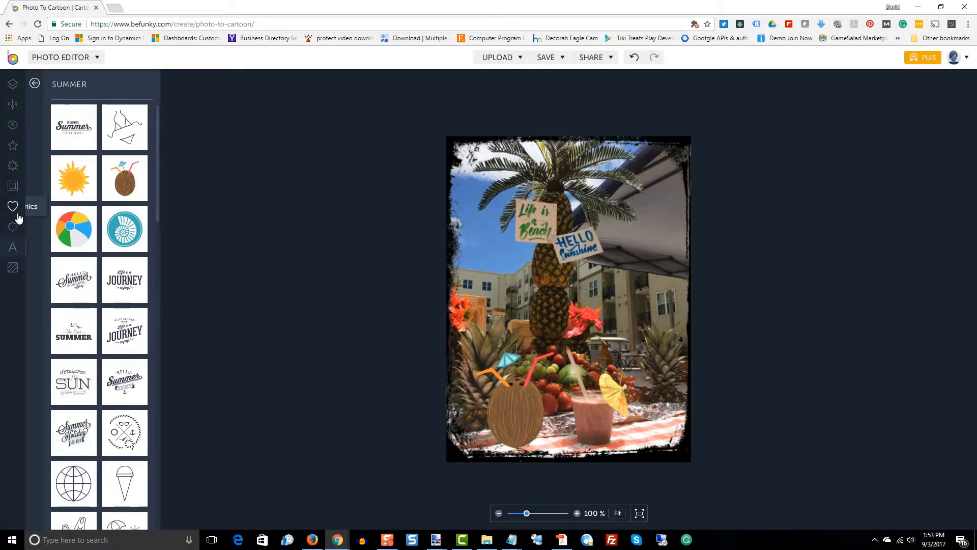
Add a text layer with the Lucky preset and change its text color to bright pink
click(13, 246)
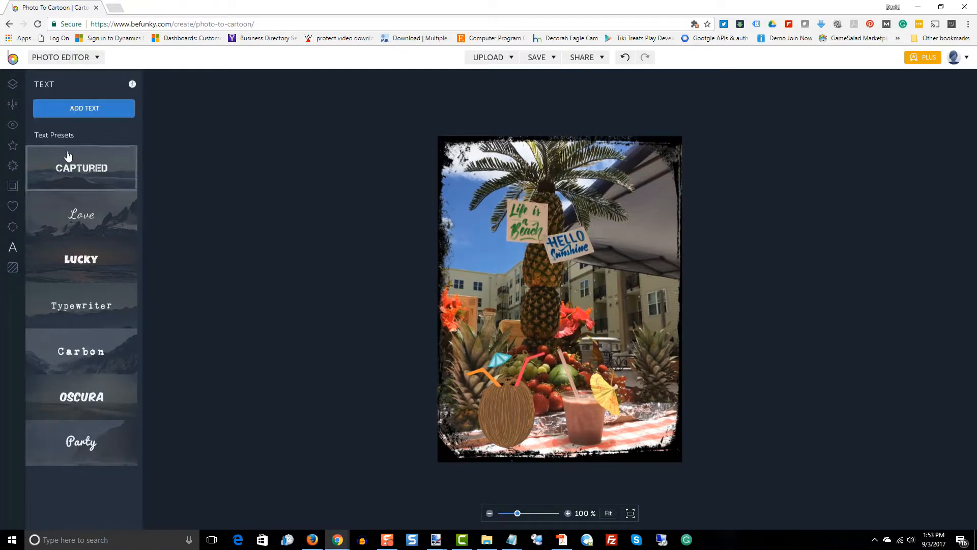
click(78, 255)
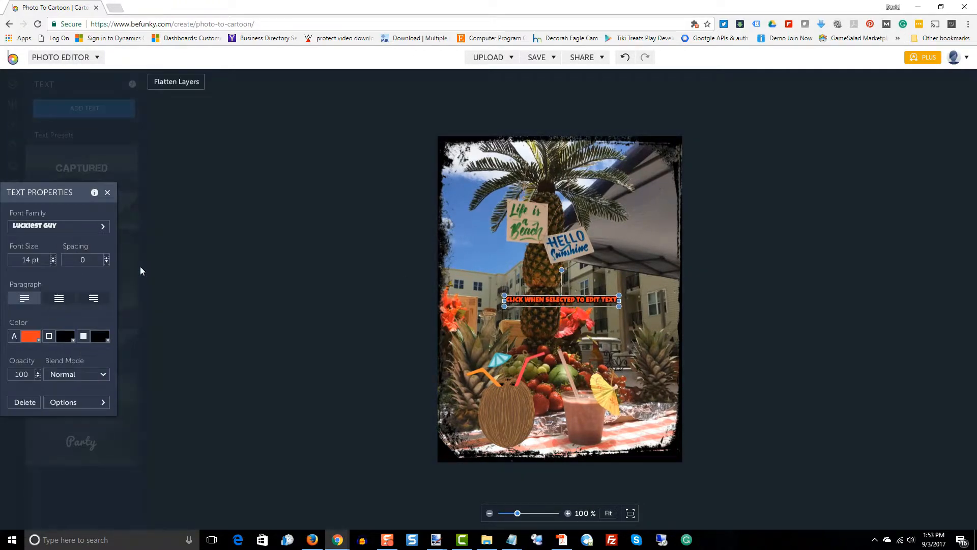
click(36, 339)
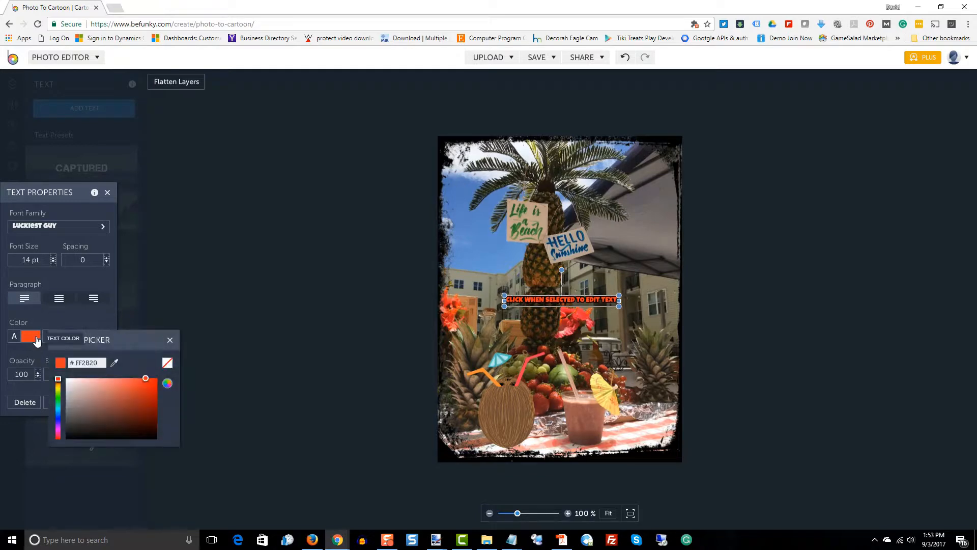
click(60, 431)
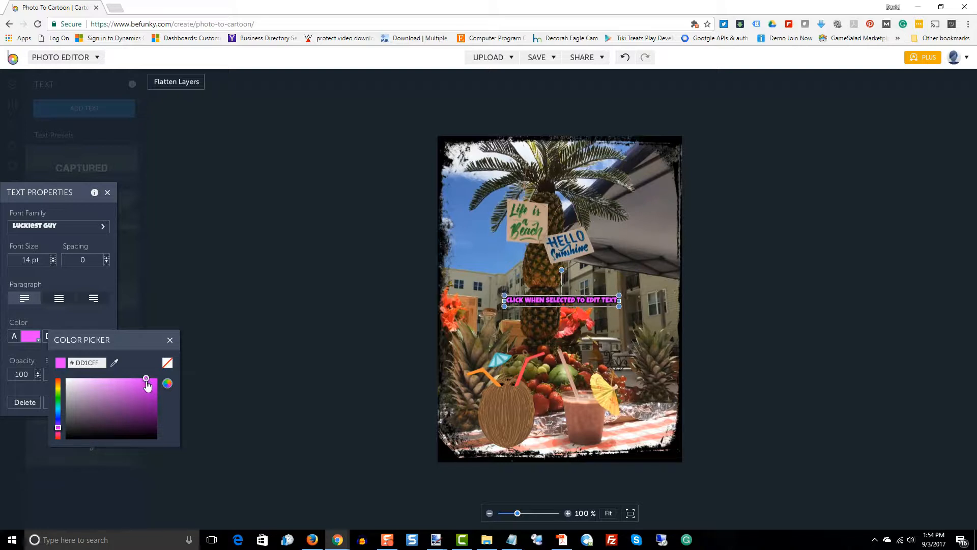
drag(146, 382, 132, 392)
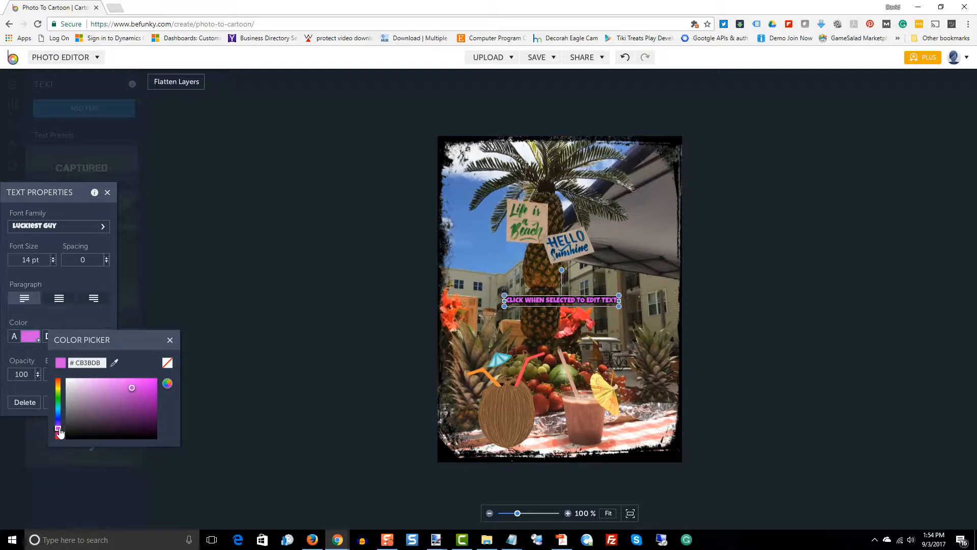
drag(59, 432, 60, 434)
drag(132, 387, 148, 382)
click(297, 380)
Set the pink text's font size to 30 pt
click(563, 301)
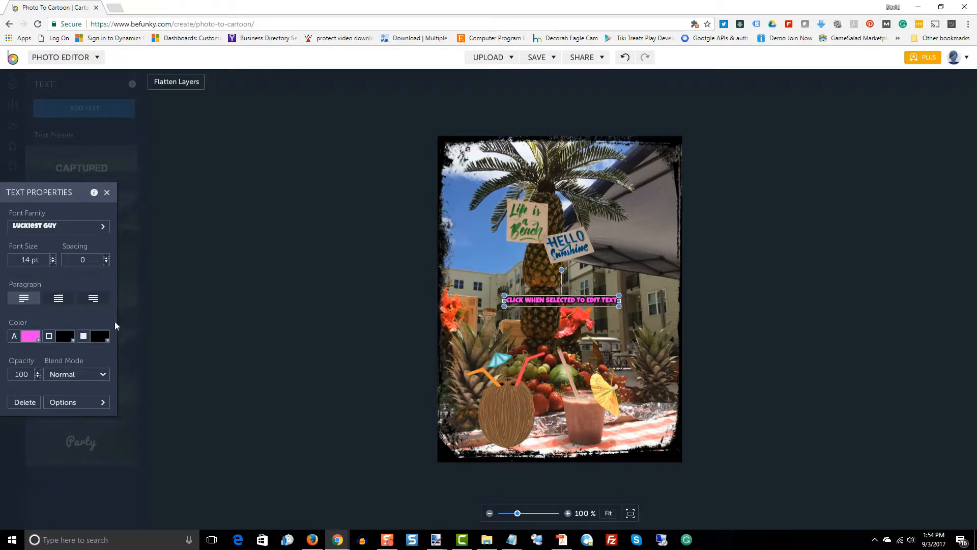
double_click(26, 260)
text(30)
click(235, 312)
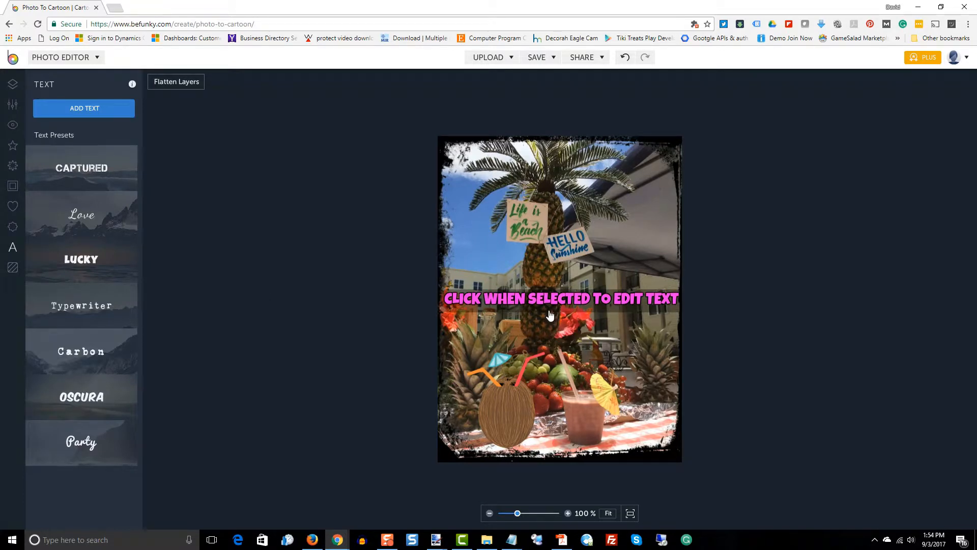
Replace the placeholder text with "Want a fun luau party ... you need Maui Wowi smoothies"
click(566, 303)
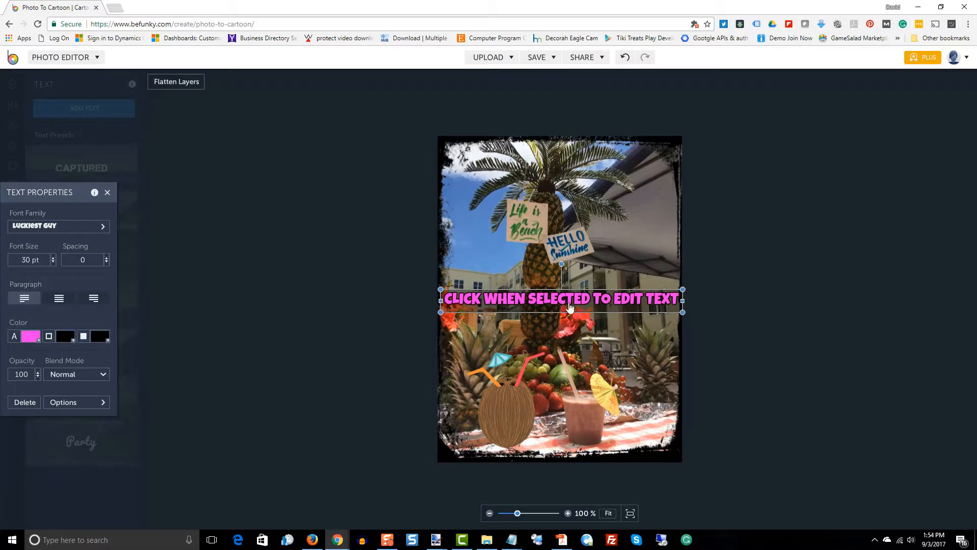
click(569, 304)
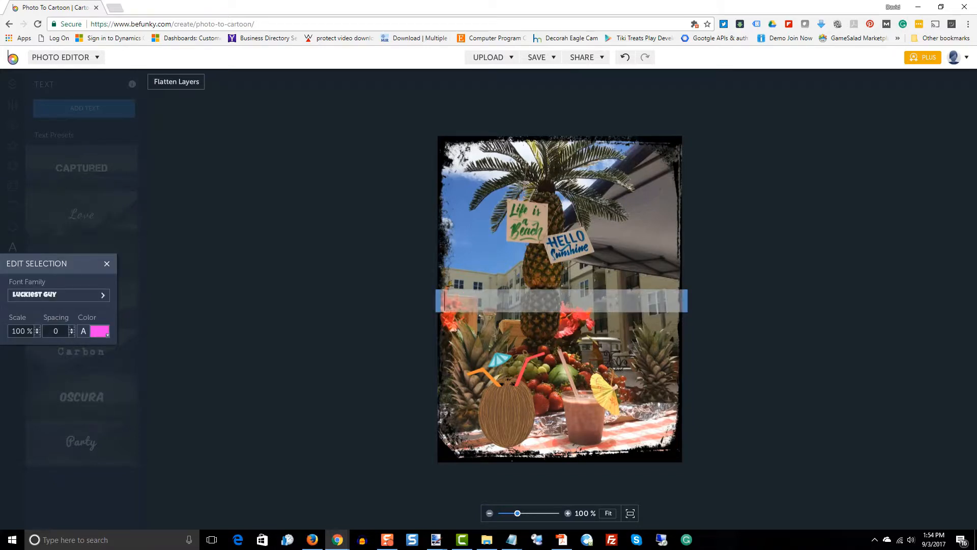
text(WANT A FUN LUAU PARTY ... YOU NEED MAUI WOW!)
text(SMOOTHIE)
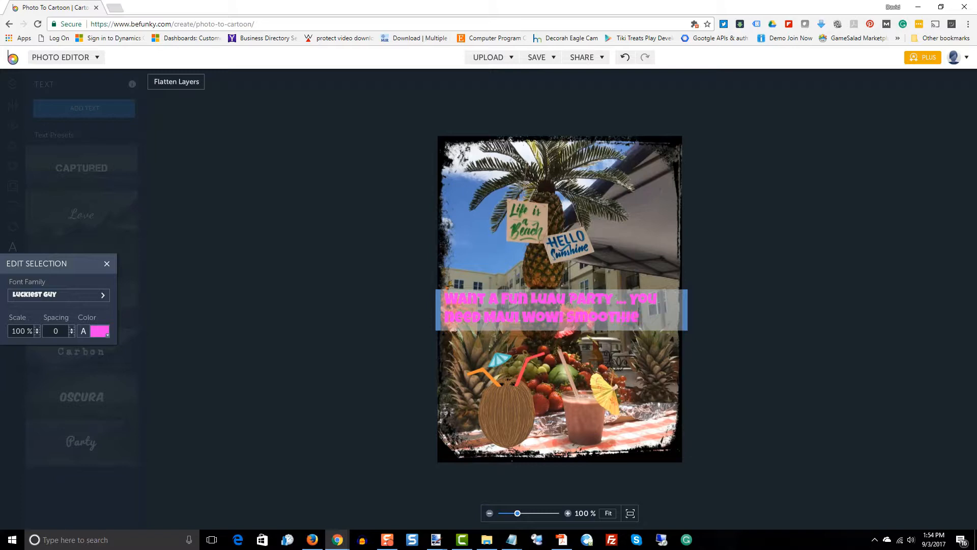
click(647, 338)
Narrow the text box so the slogan wraps onto six lines, with "smoothies" unbroken on the last one
click(638, 314)
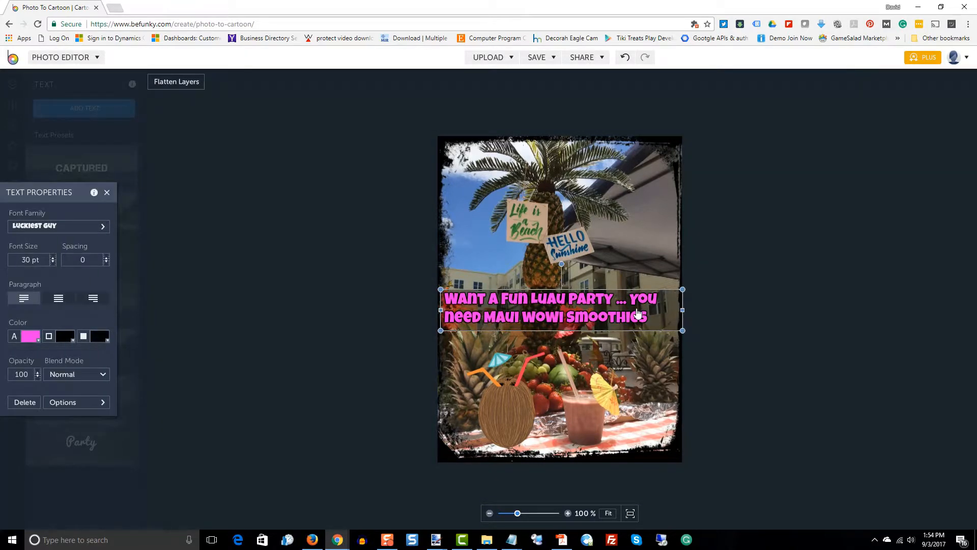
drag(683, 309, 527, 316)
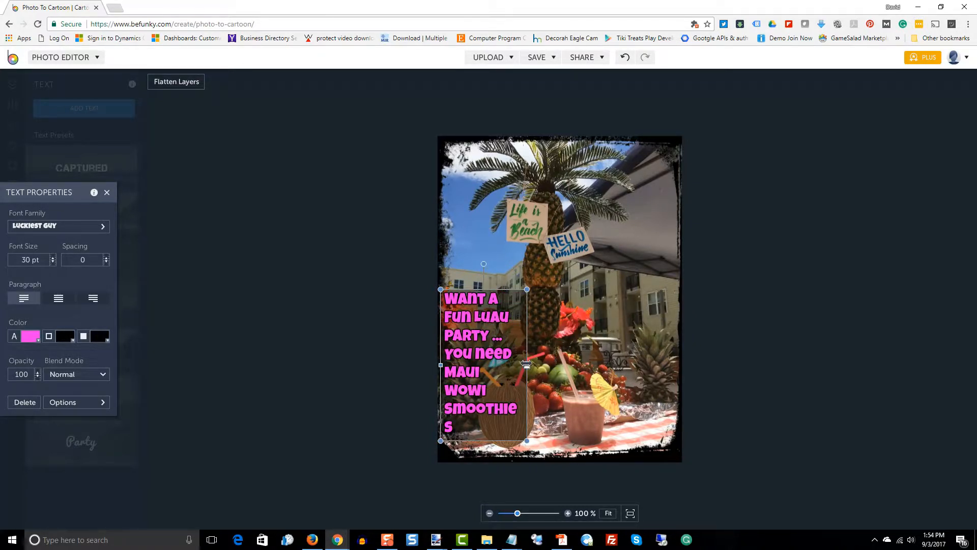
drag(526, 364, 530, 363)
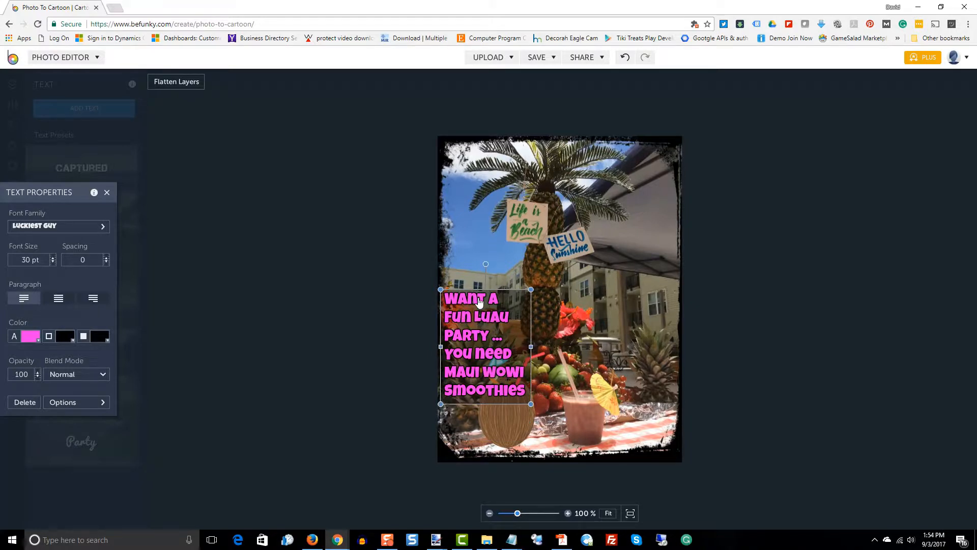
Move the pink slogan up just above the coconut drink and change its outline color to near-white
drag(510, 303, 519, 277)
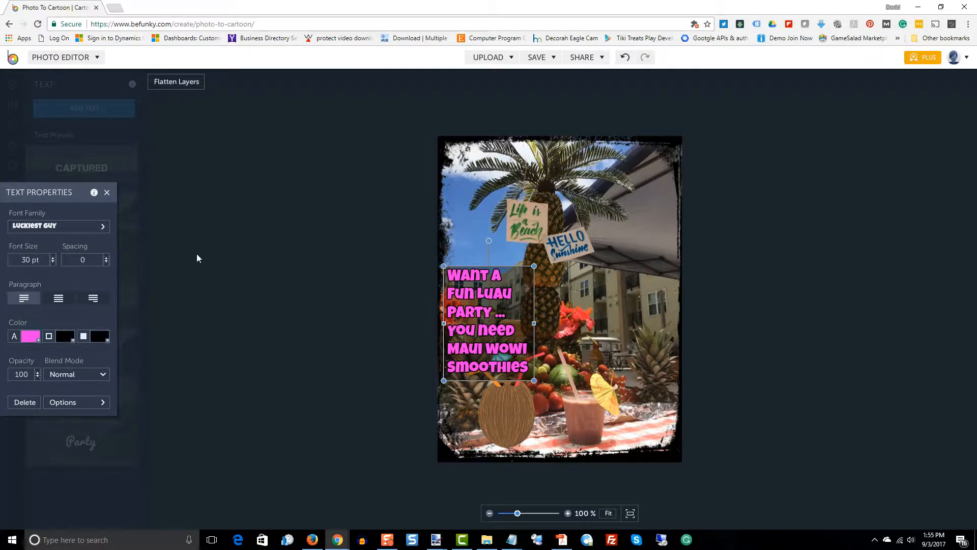
click(66, 336)
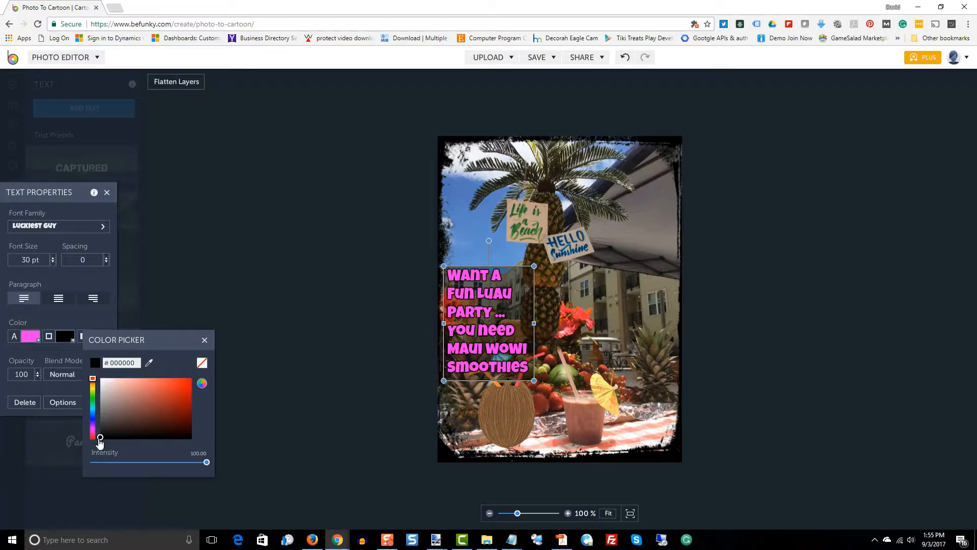
drag(100, 439, 101, 385)
click(252, 382)
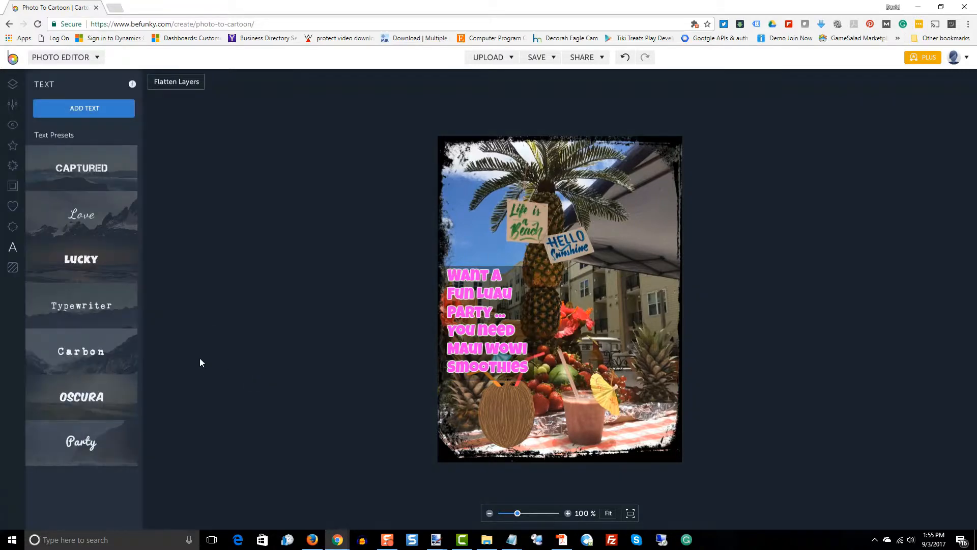
Make the slogan's background color transparent
click(456, 296)
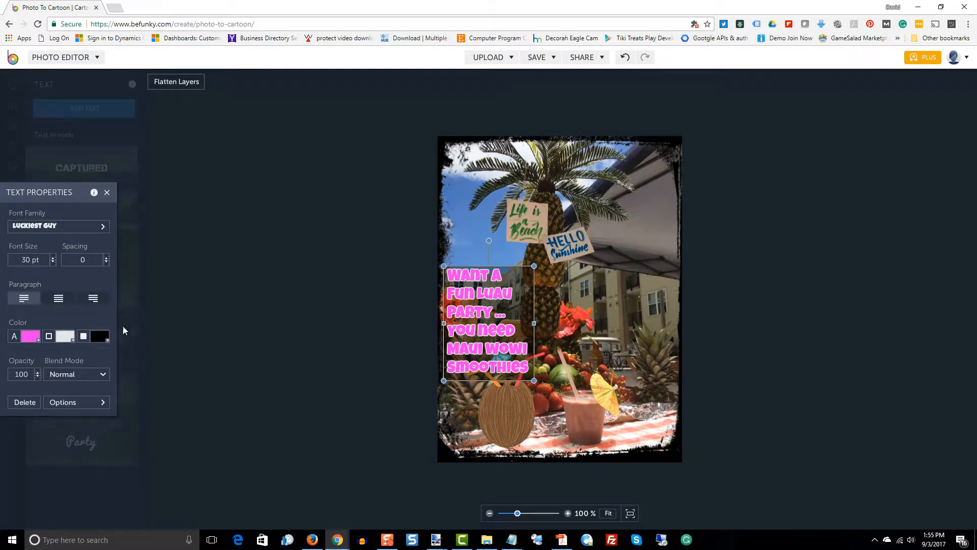
click(101, 336)
click(237, 363)
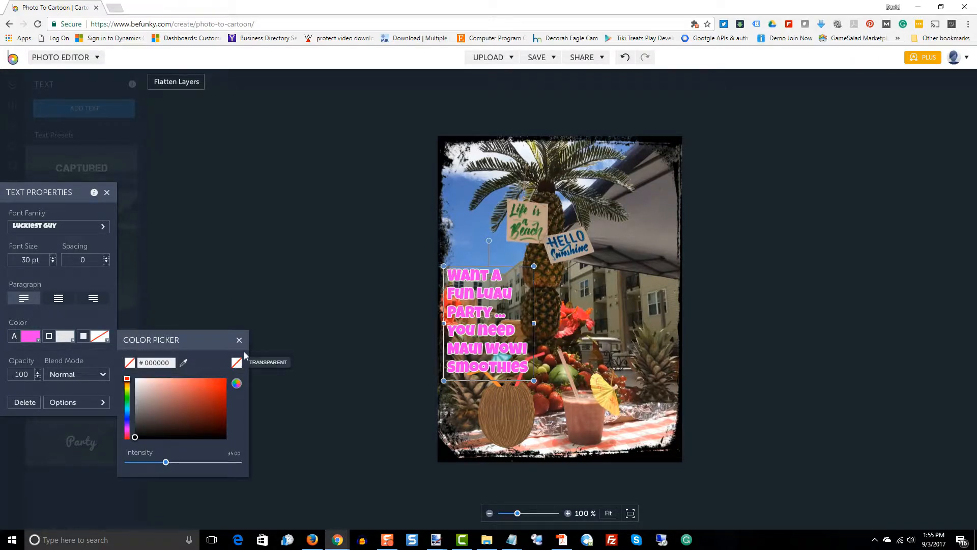
click(336, 192)
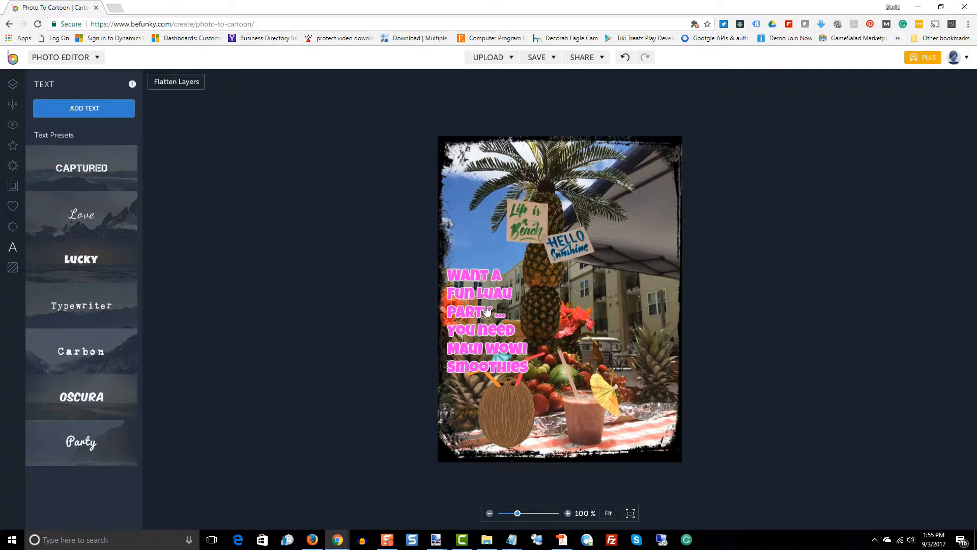
Set the slogan's font size to 40 pt and shift it slightly down so it sits inside the photo's edge
click(506, 304)
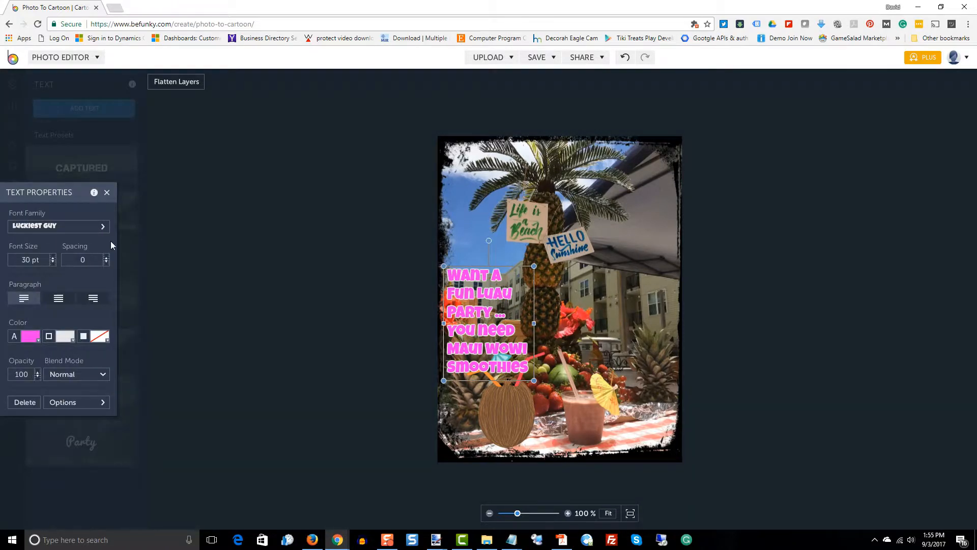
click(33, 261)
text(40)
click(171, 273)
click(484, 298)
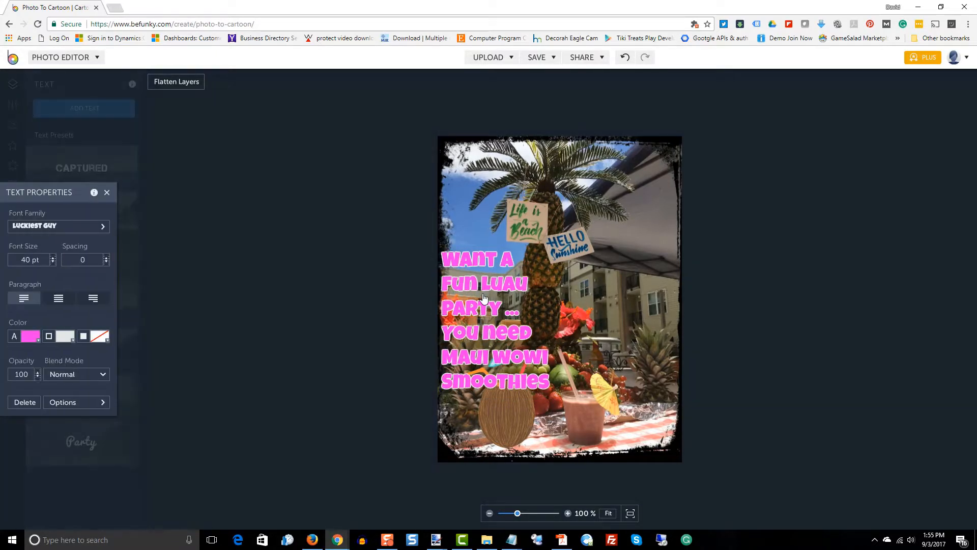
mouse_move(483, 298)
mouse_down()
mouse_move(492, 296)
mouse_move(485, 309)
mouse_up()
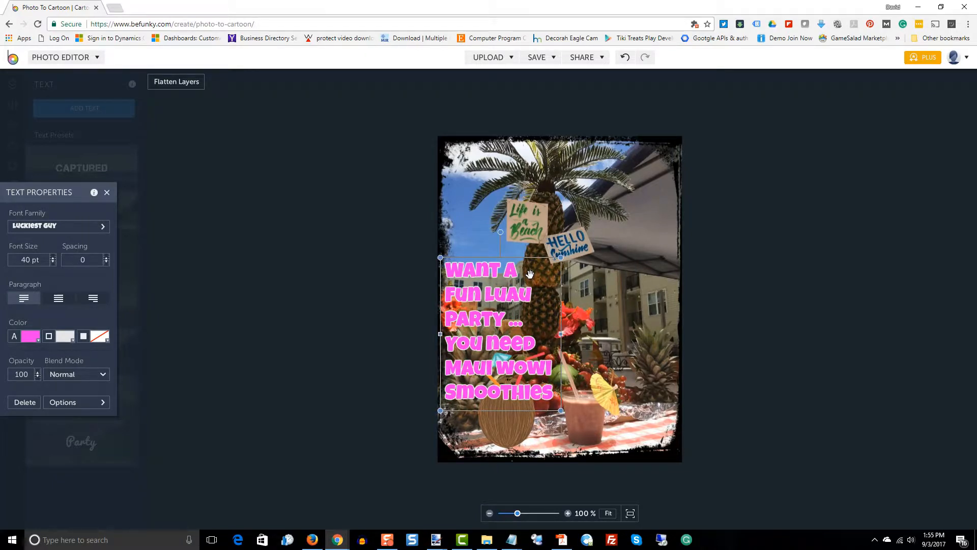
click(885, 179)
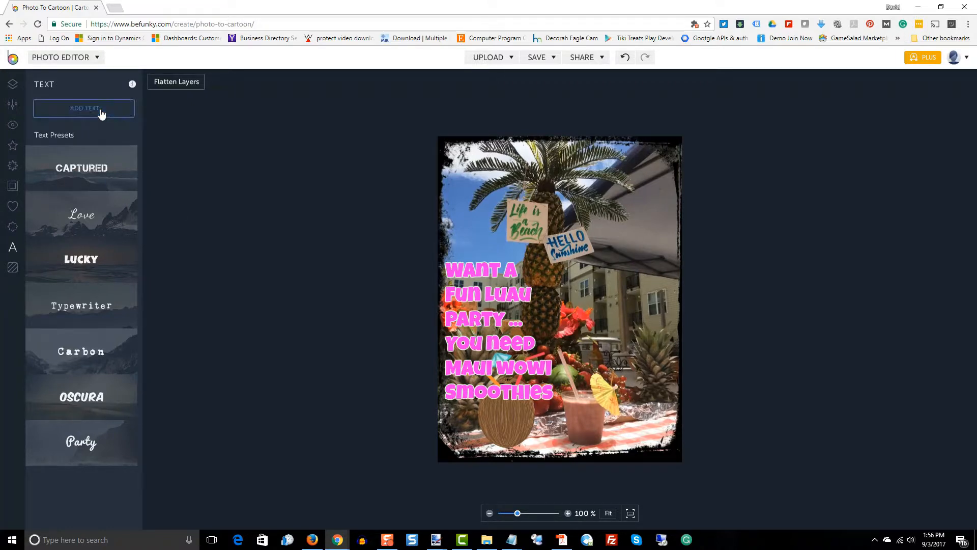
Delete the slogan text layer and apply the Cartoonizer 1 effect to the photo
click(458, 311)
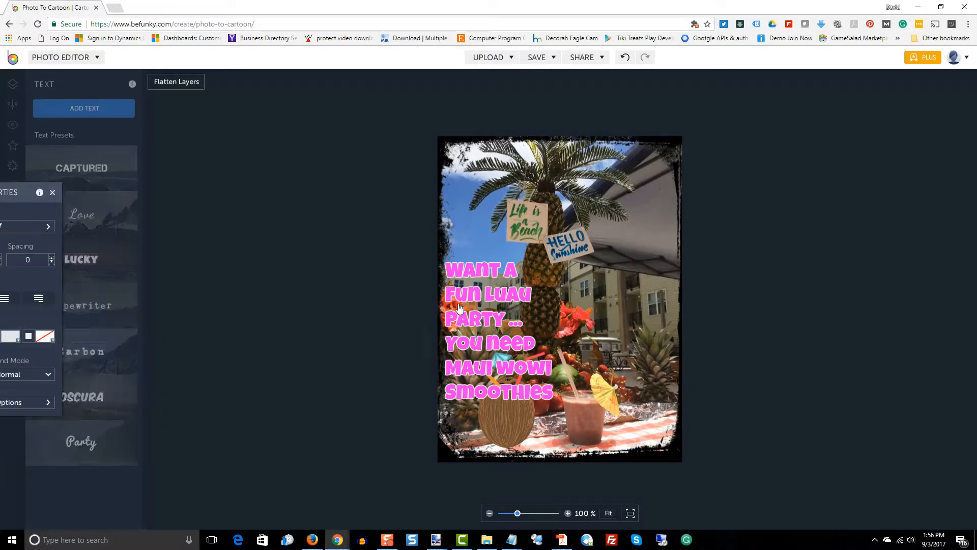
key(Delete)
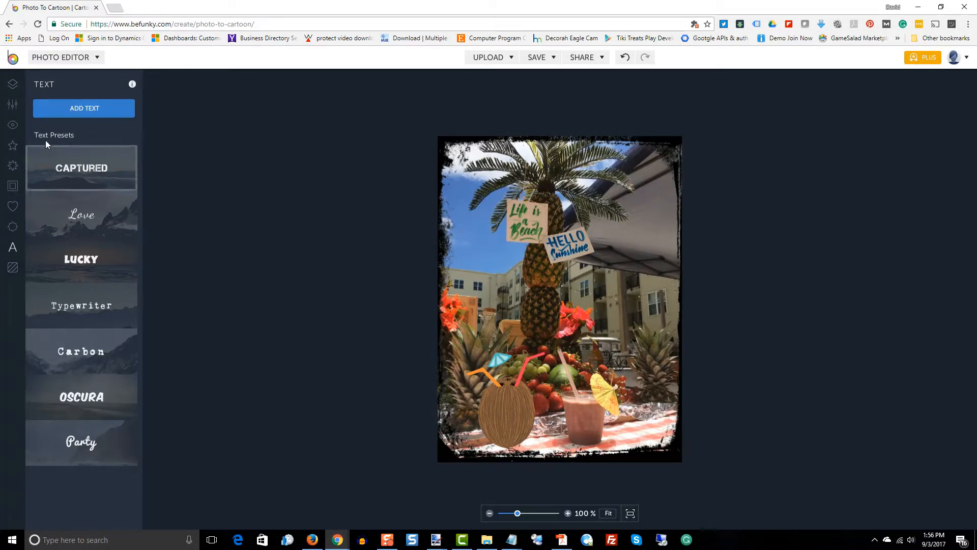
click(13, 166)
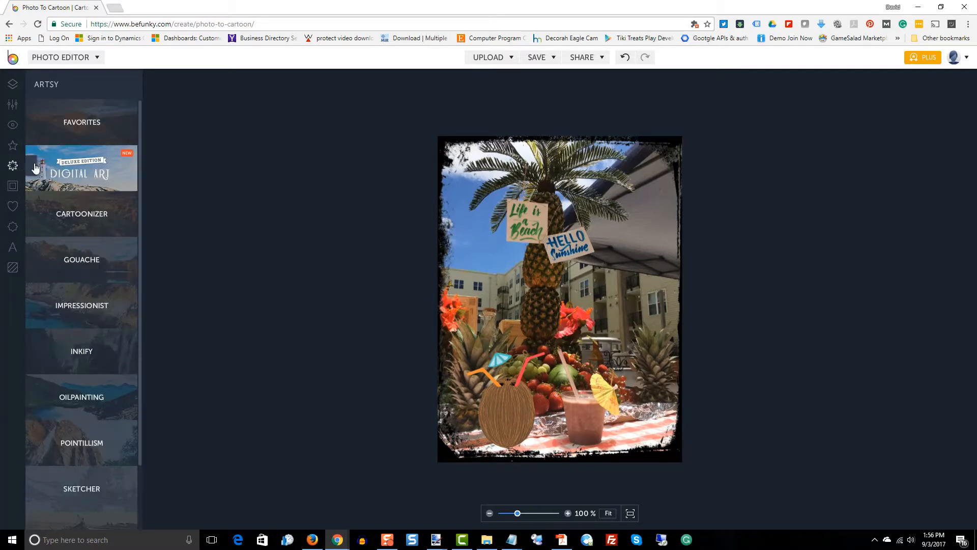
click(79, 206)
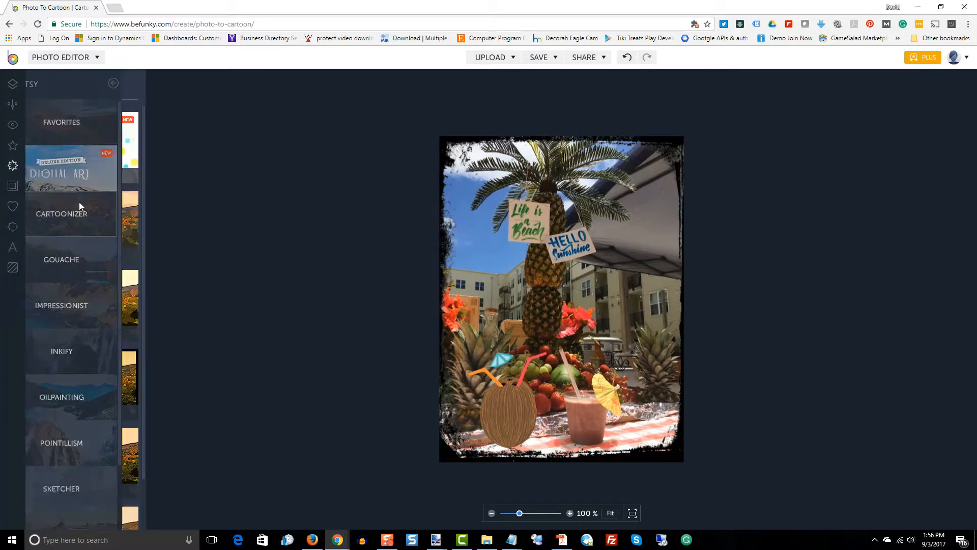
click(101, 154)
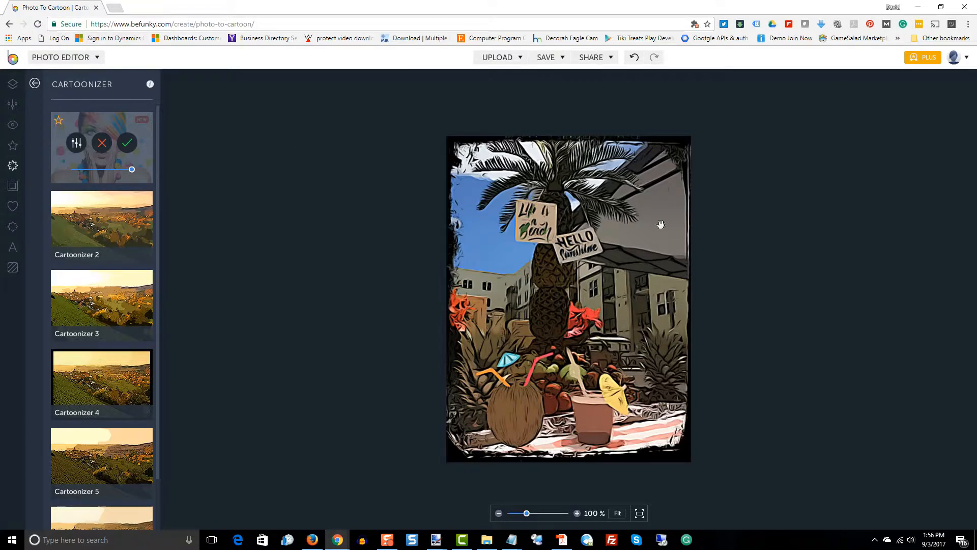
Save the cartoonized image to the computer as a PNG named grundge-fun3 in the Catering folder
click(549, 58)
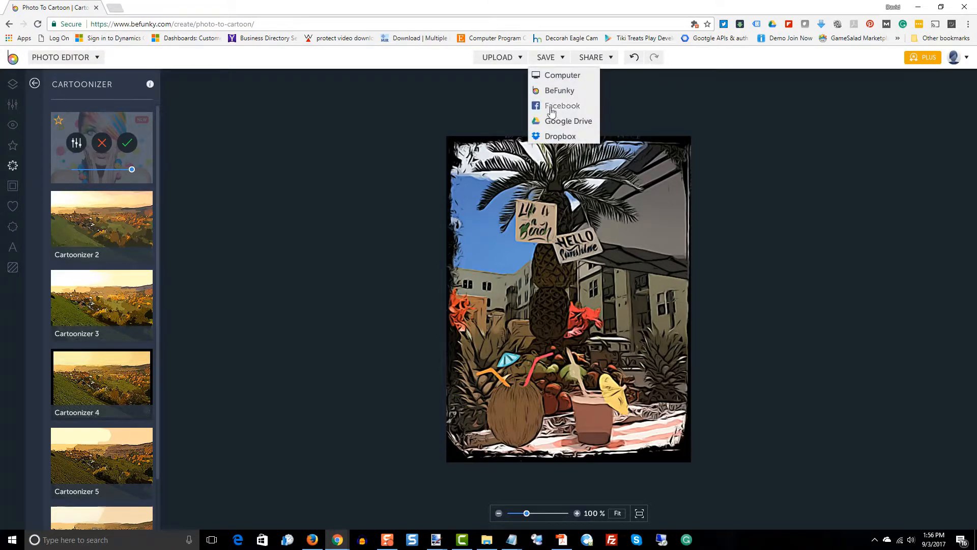
click(555, 76)
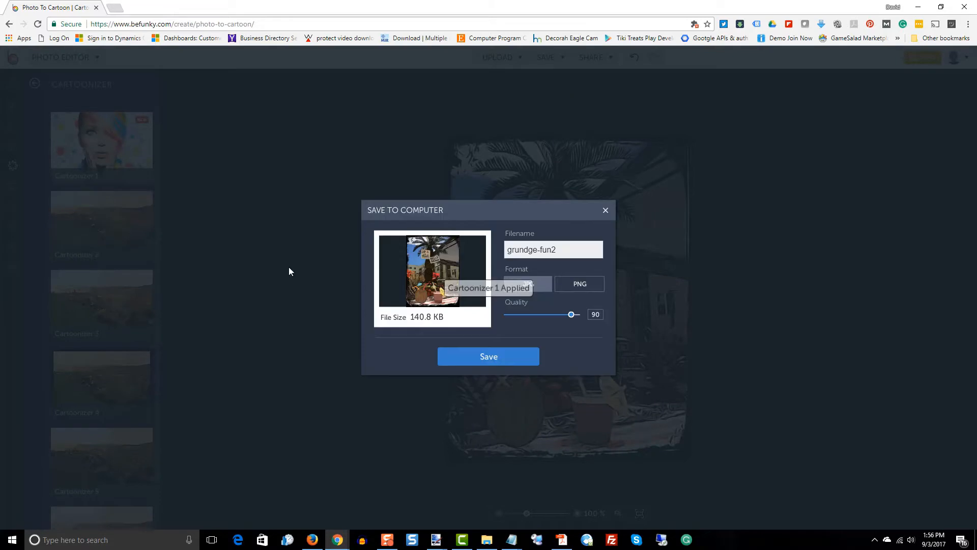
click(574, 291)
click(491, 359)
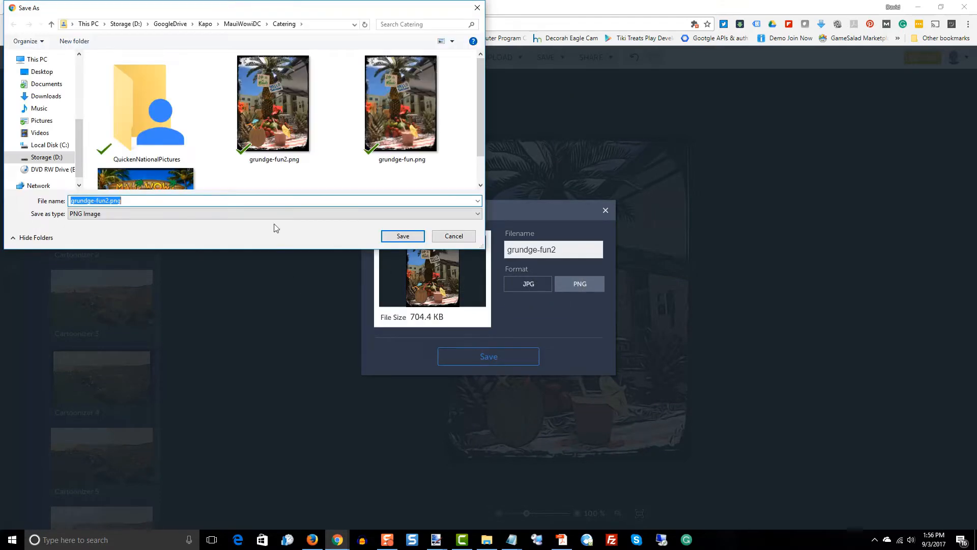
click(110, 200)
drag(106, 200, 142, 202)
key(BackSpace)
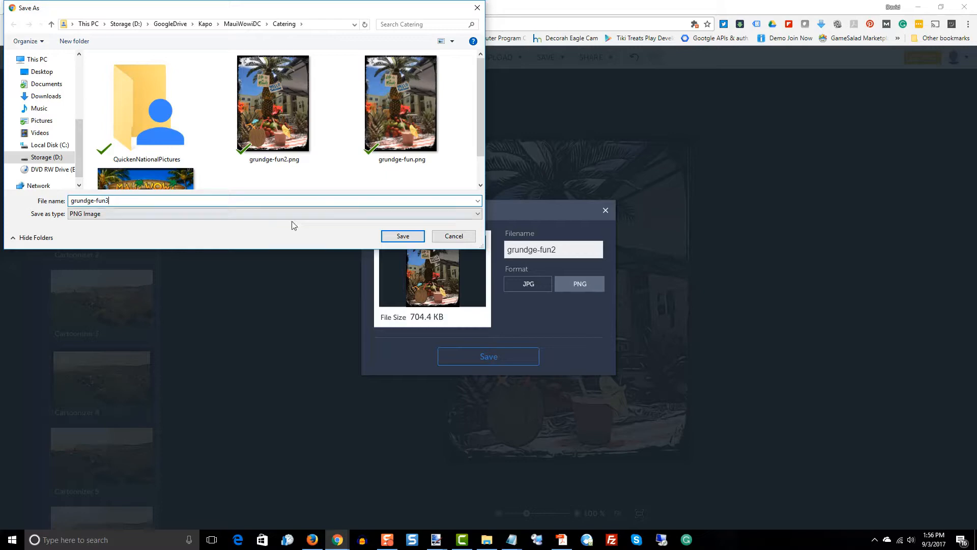
click(385, 237)
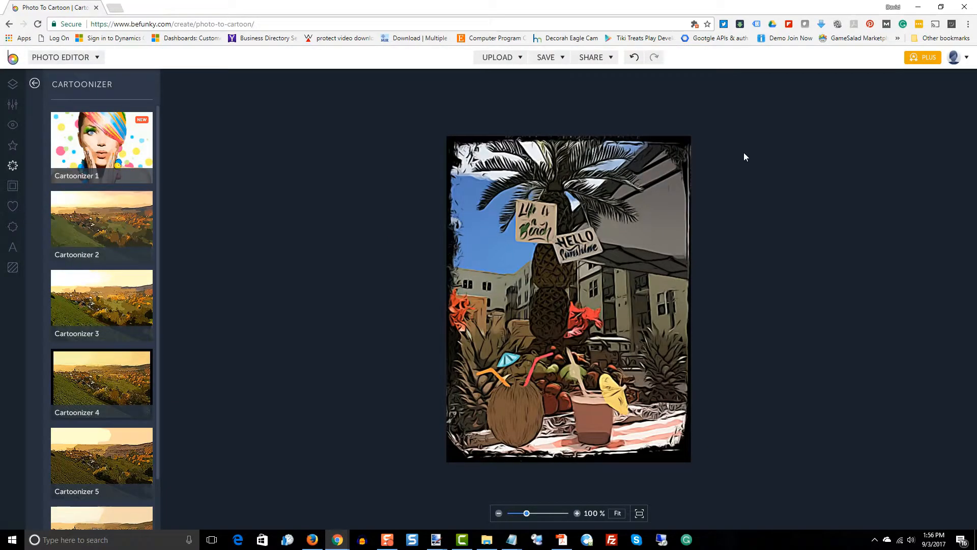
Upload grundge-fun3.png from the computer's Catering folder into the editor
click(503, 58)
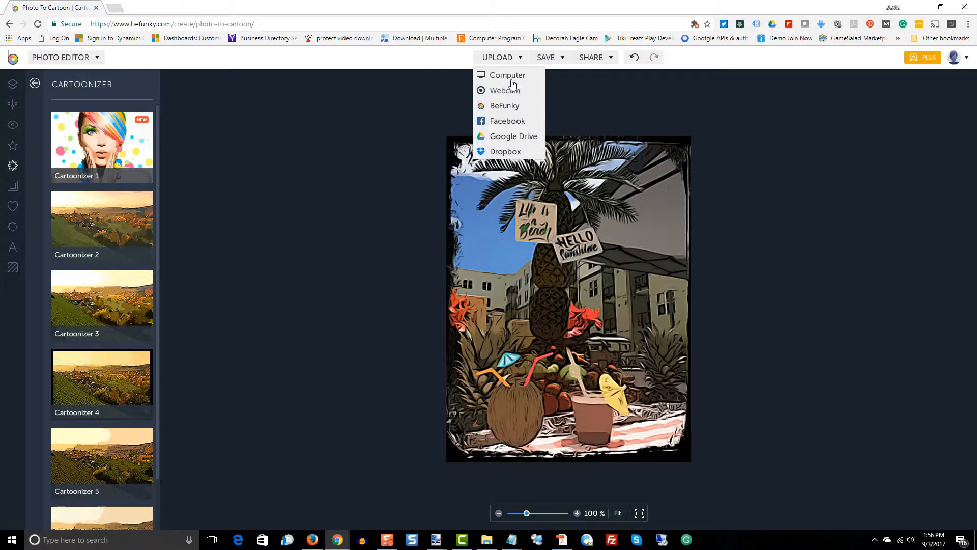
click(511, 77)
click(294, 88)
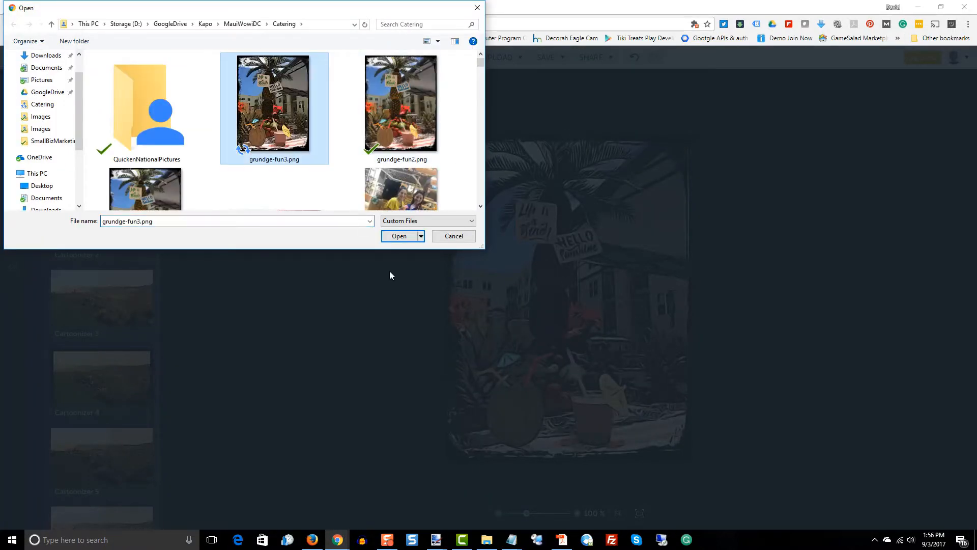
click(400, 237)
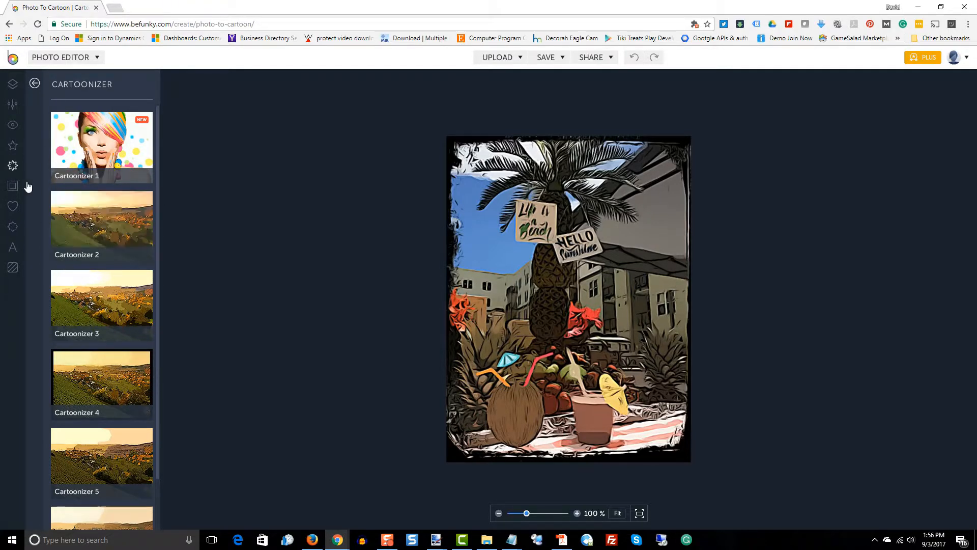
Add a Lucky preset text layer to the cartoonized photo and change its text color to bright pink
click(11, 246)
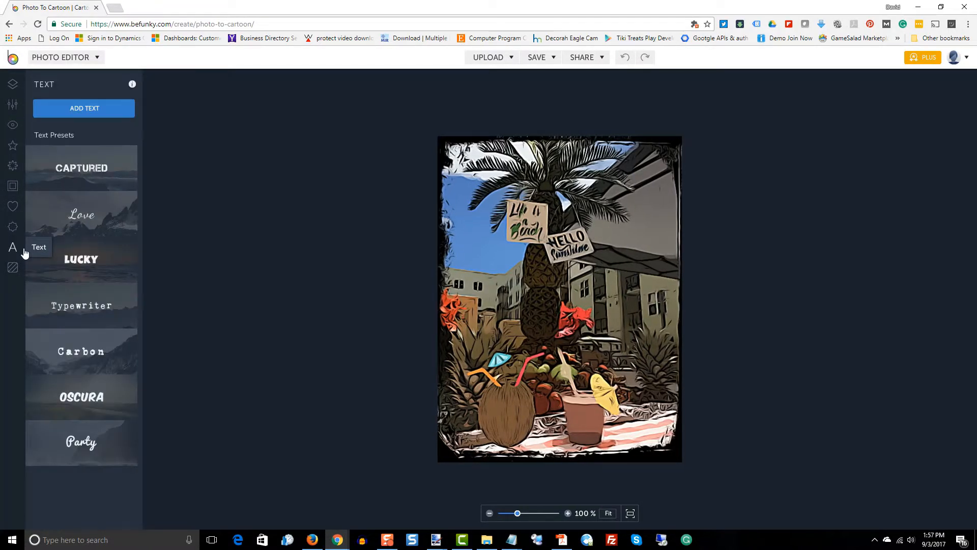
click(29, 253)
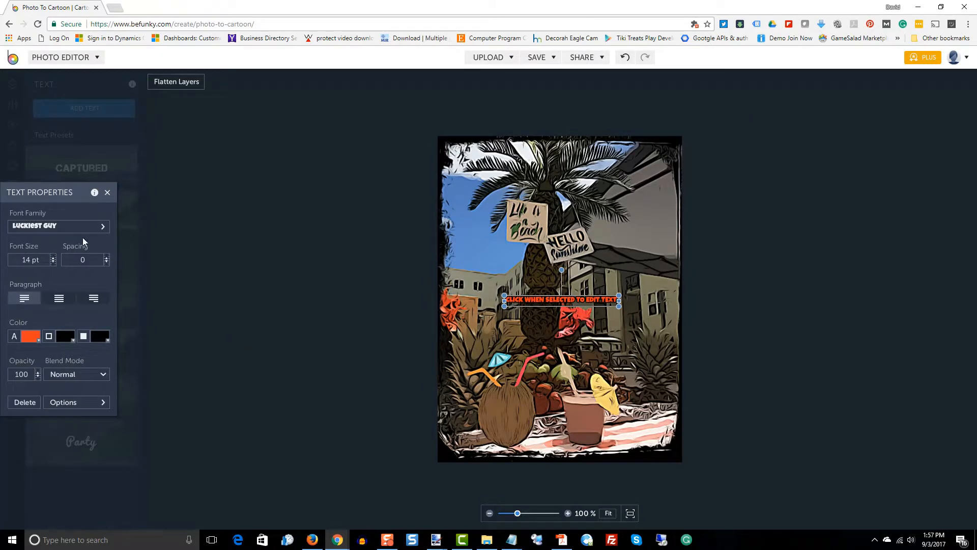
click(30, 336)
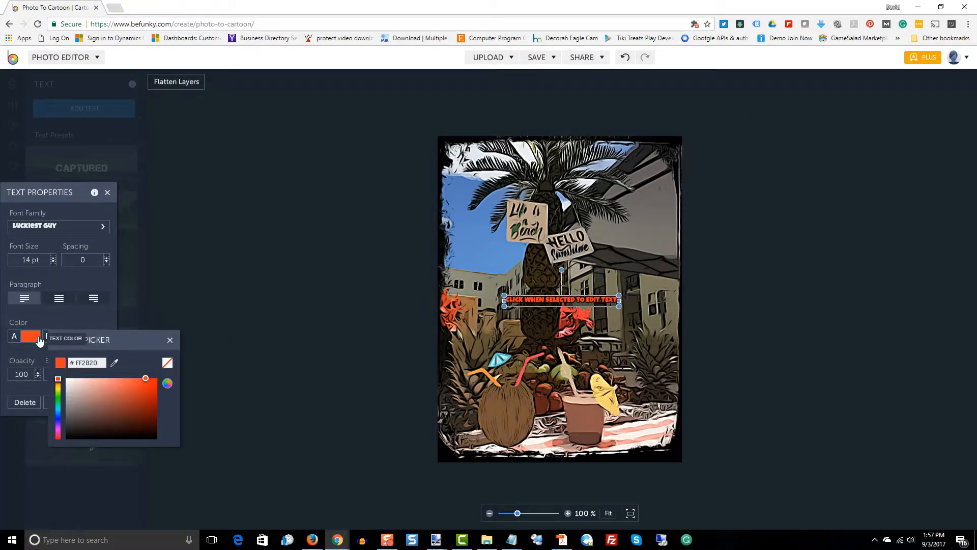
click(59, 430)
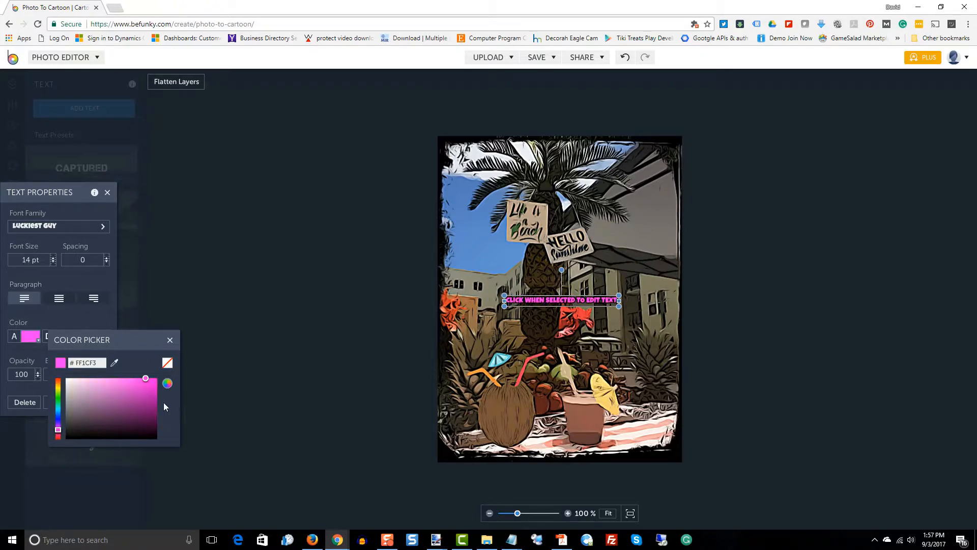
drag(146, 382, 170, 382)
click(150, 294)
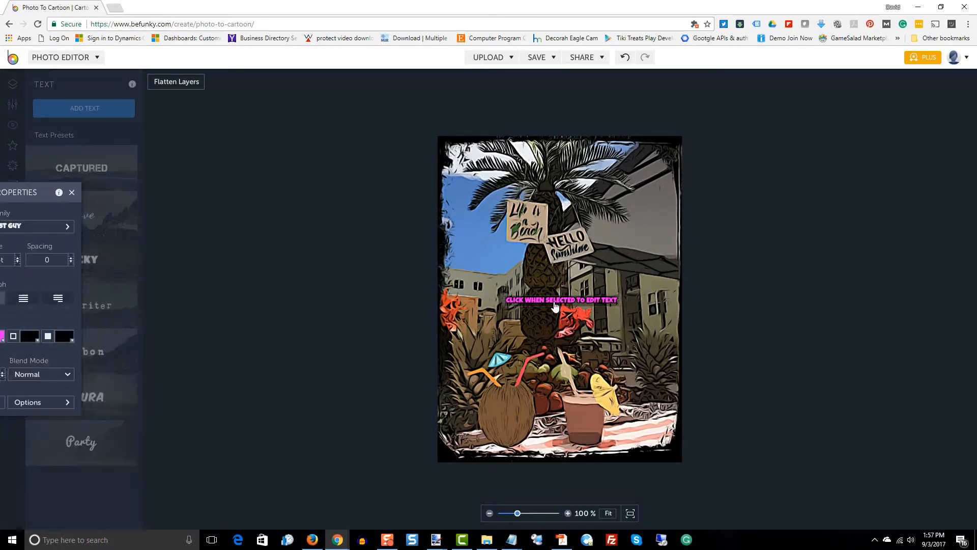
Change the outline color of the pink placeholder text to light gray, DBDBDB
click(554, 305)
click(65, 336)
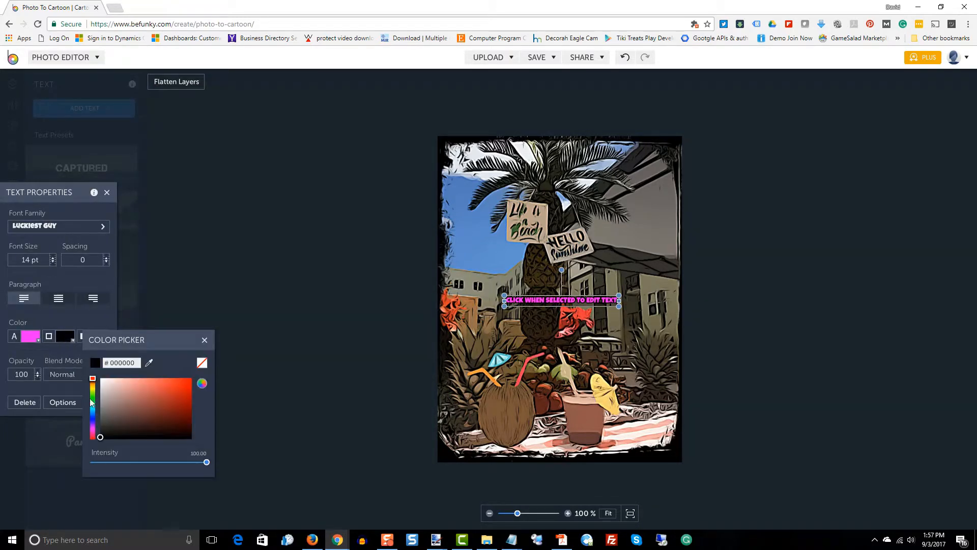
drag(99, 437, 101, 391)
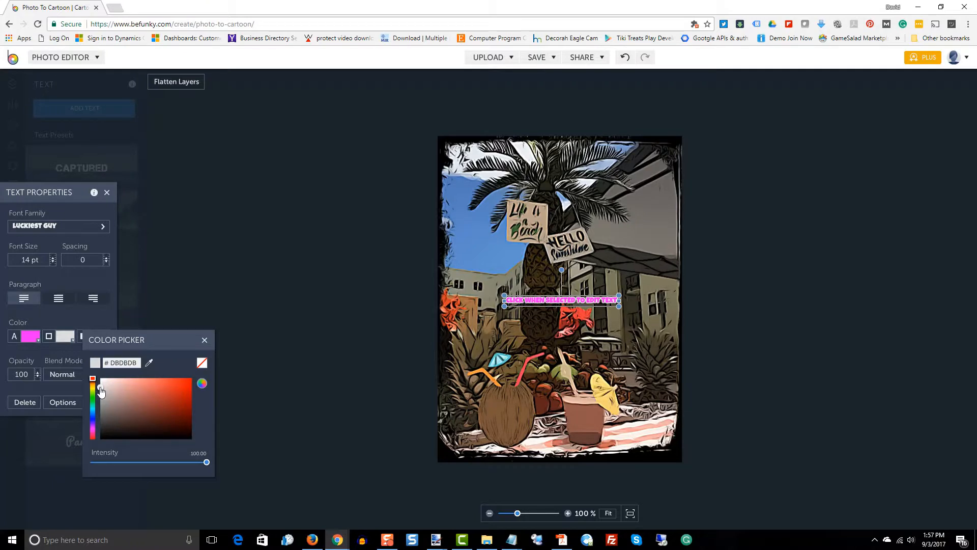
click(85, 318)
Make the background color of the pink placeholder text transparent
click(98, 336)
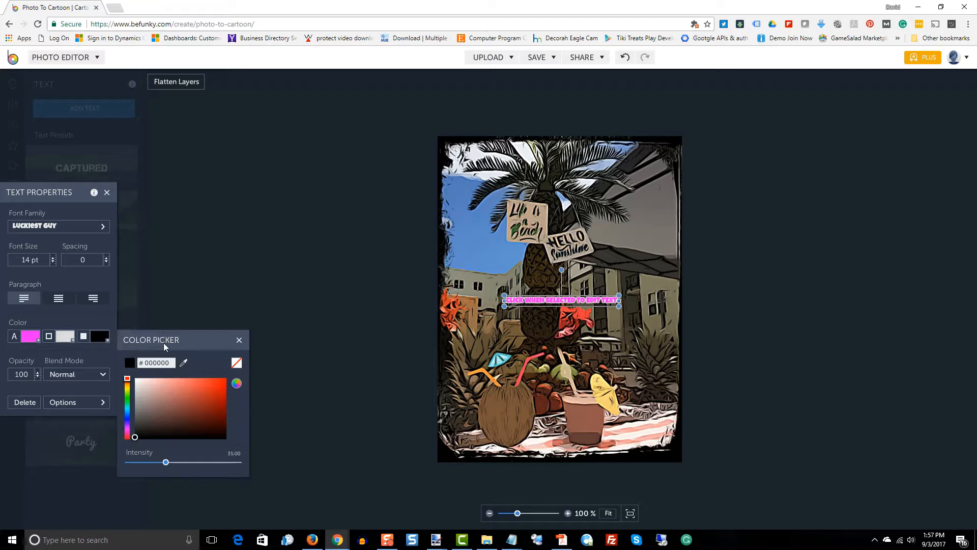
click(235, 363)
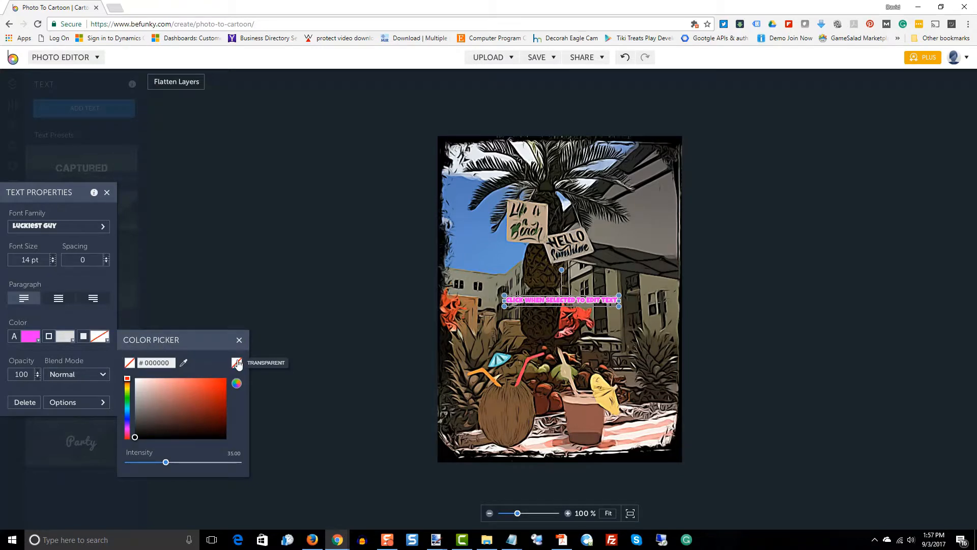
click(173, 287)
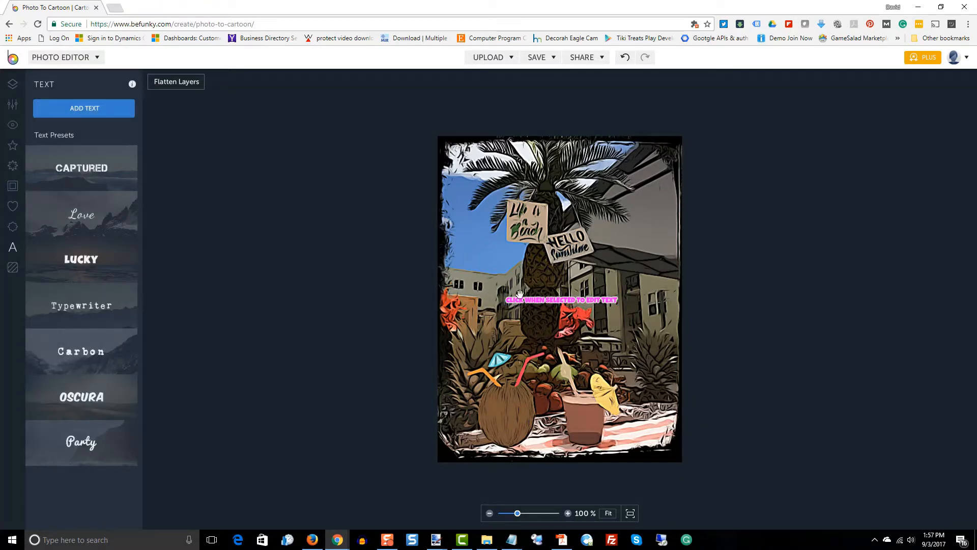
Set the font size of the pink placeholder text to 40 pt
click(571, 304)
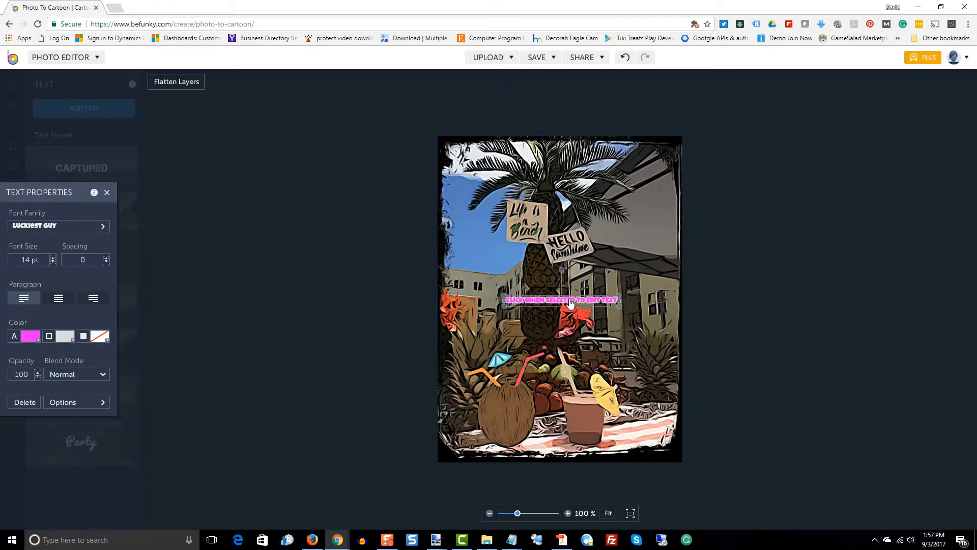
click(24, 260)
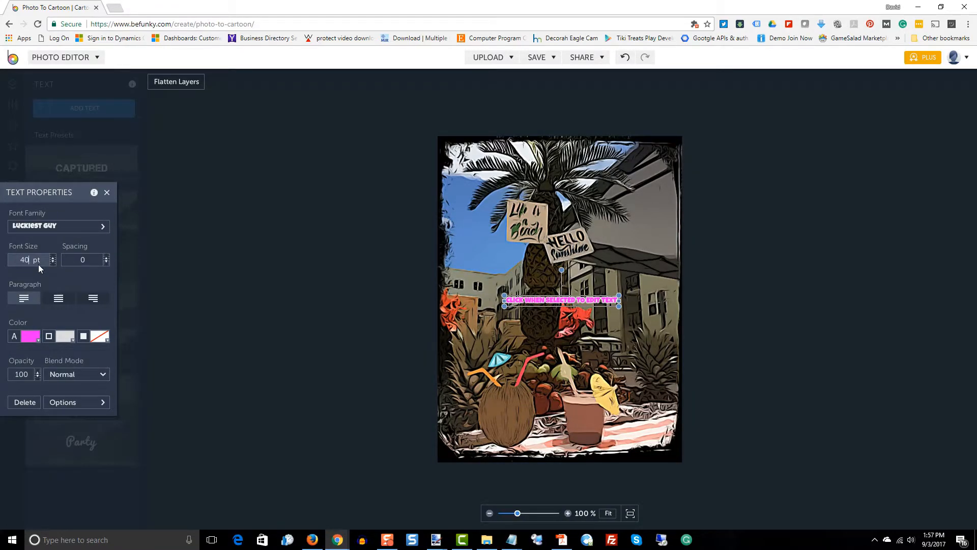
click(209, 281)
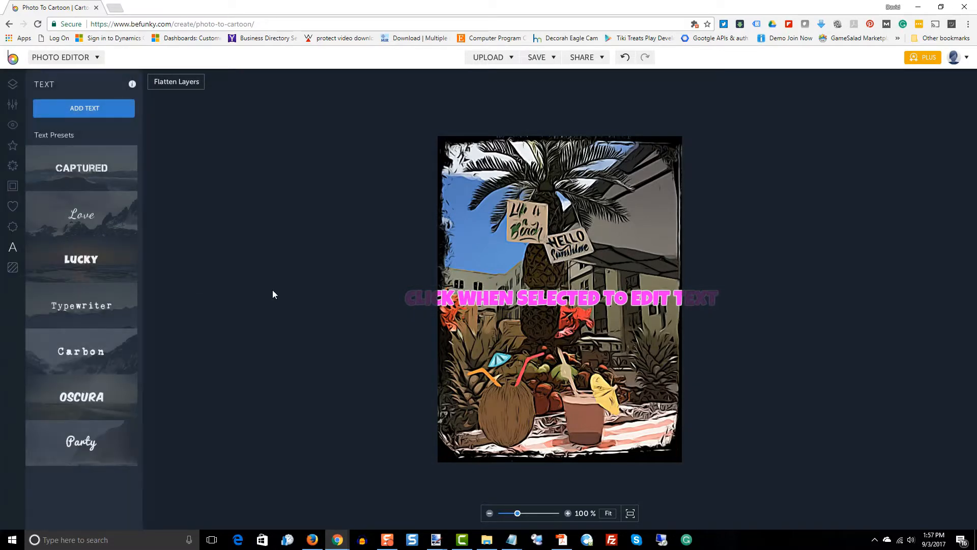
Replace the placeholder text with "Want A Fun Luau ... You Need Maui Wowi Smoothies"
click(487, 308)
click(490, 307)
text(Want A Fun Luau ... You Need Maui Wowi)
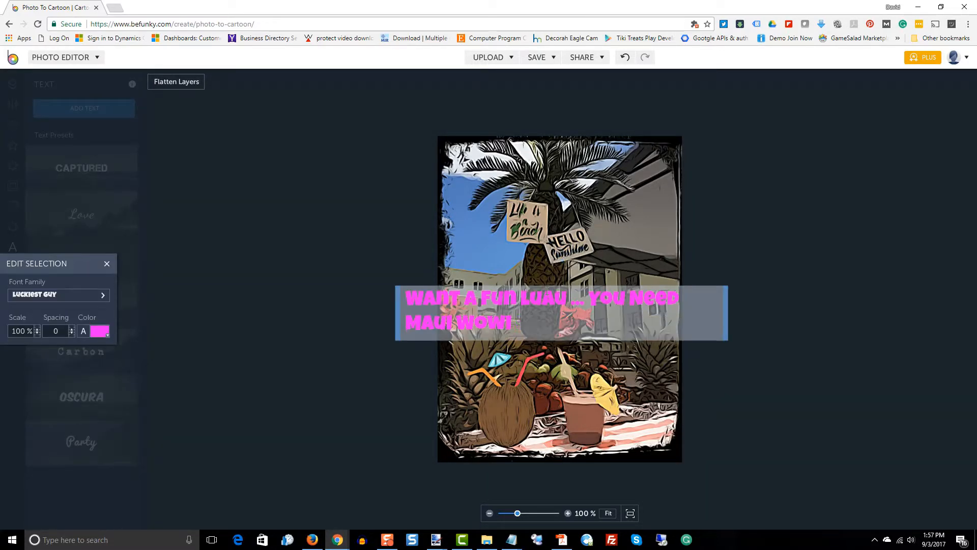
text(Smoothies)
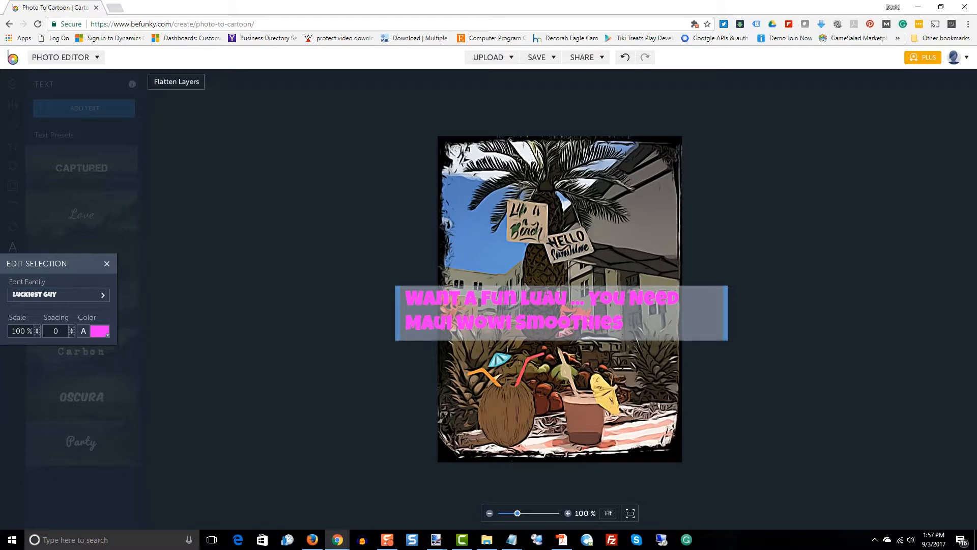
click(691, 383)
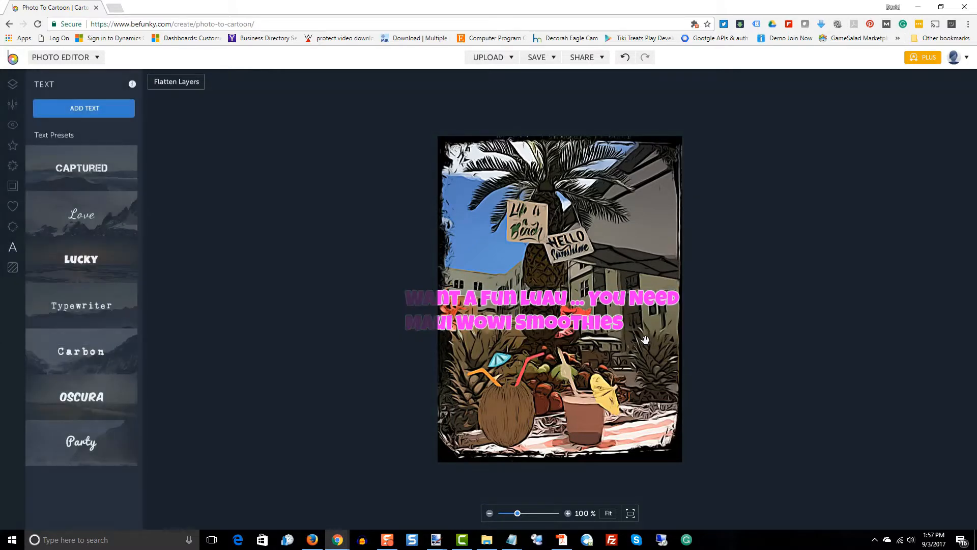
Narrow and reposition the slogan's text box so it fills five lines along the photo's left side, and flatten the layers
click(490, 300)
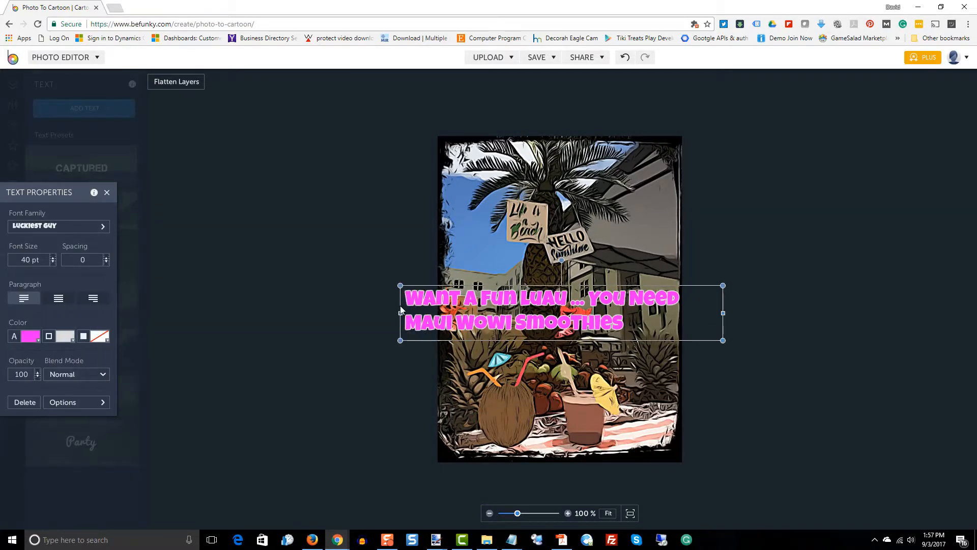
drag(400, 312, 446, 314)
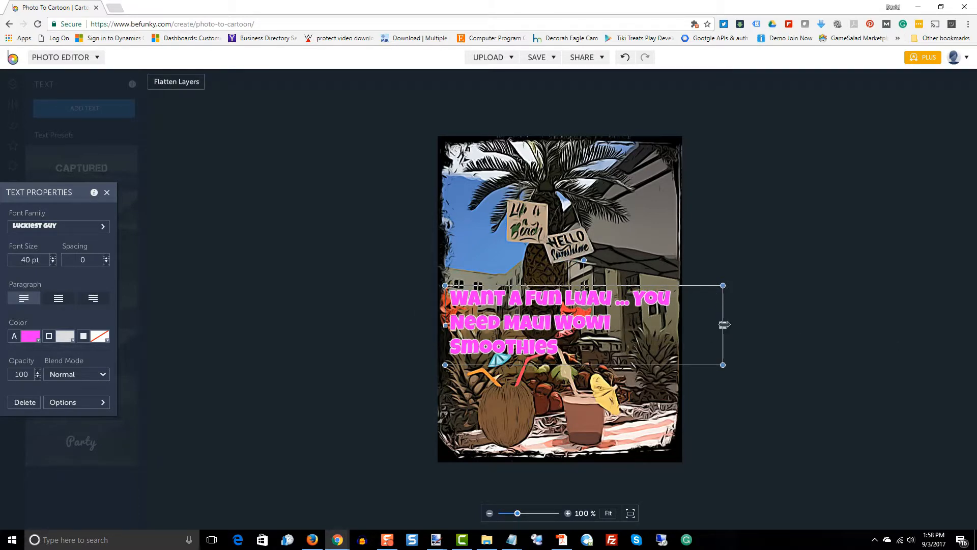
drag(723, 324, 562, 318)
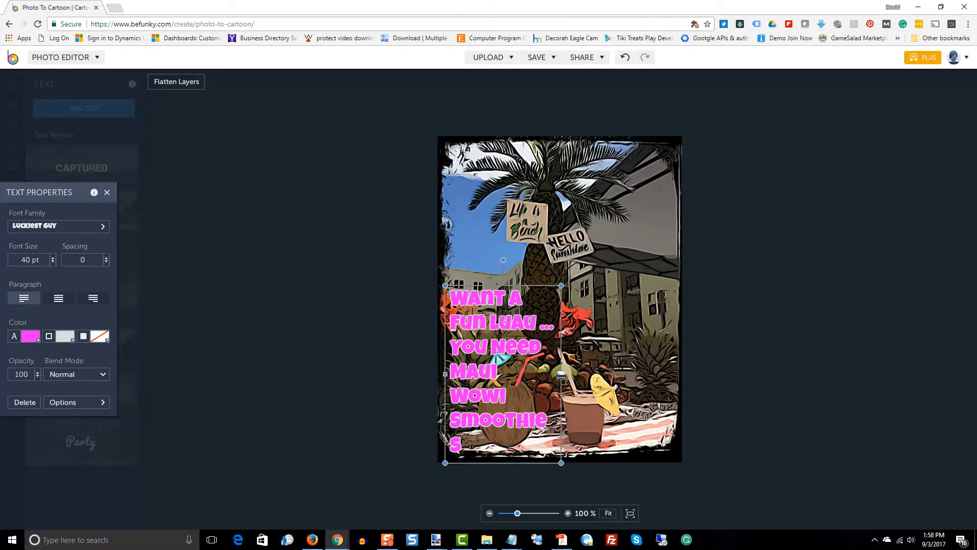
drag(561, 375, 536, 327)
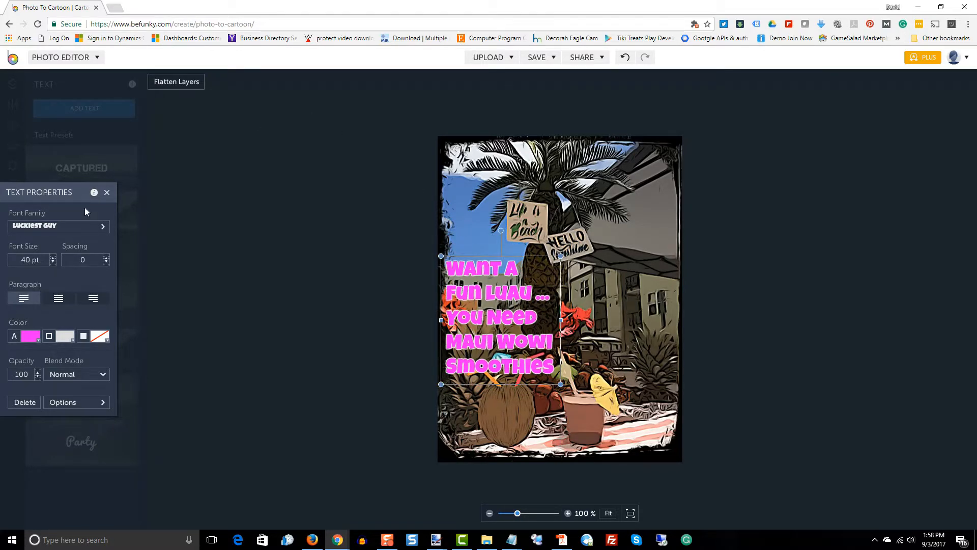
click(194, 148)
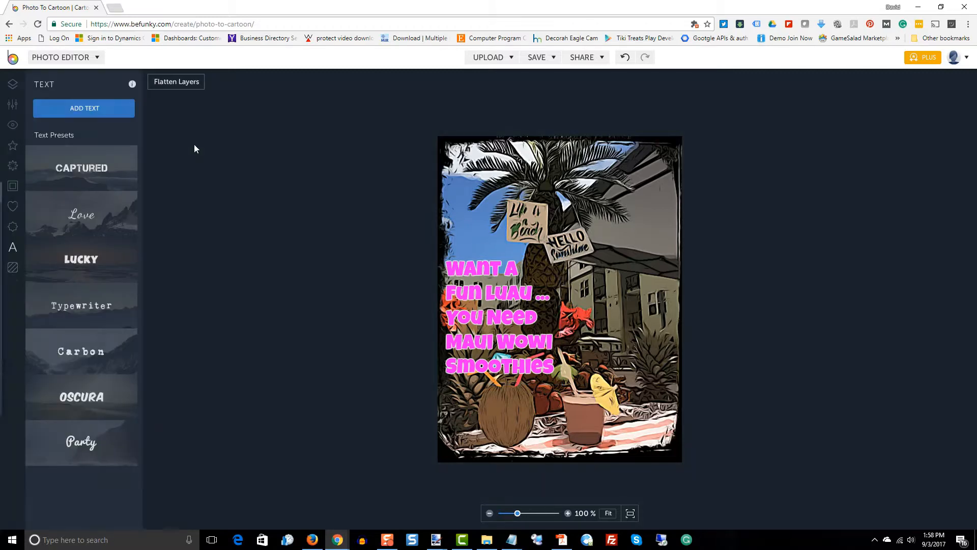
click(187, 82)
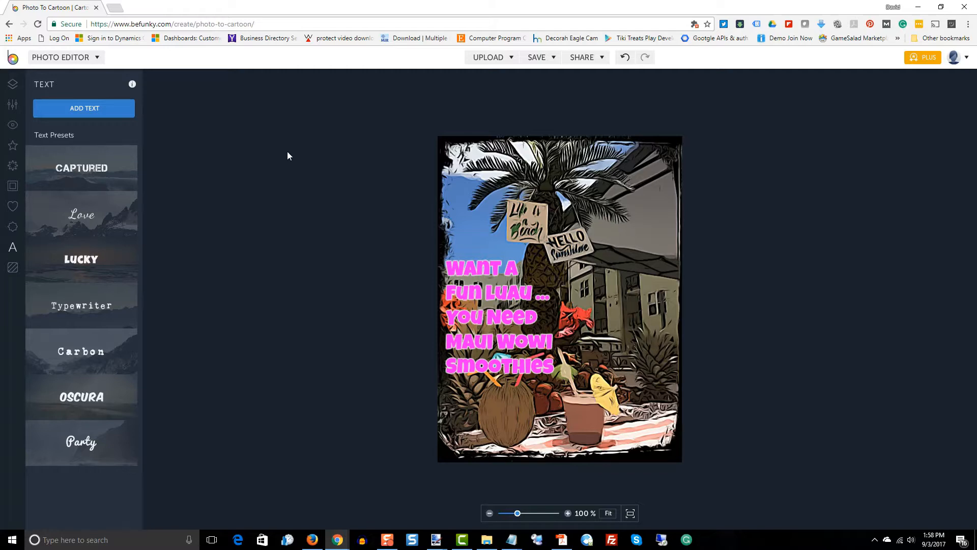
Undo the recent edits one by one, from the layer flattening back to the text outline change
key(ctrl+z)
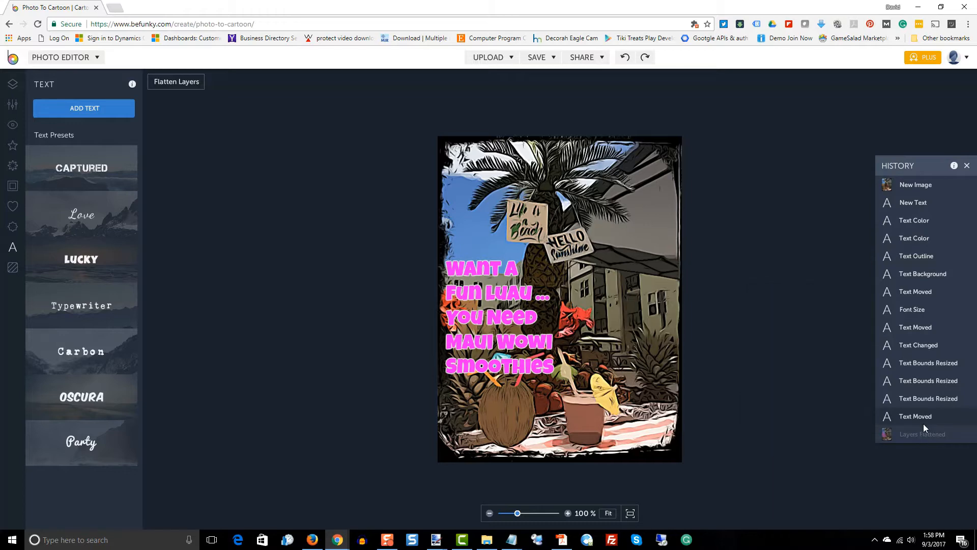
key(ctrl+z)
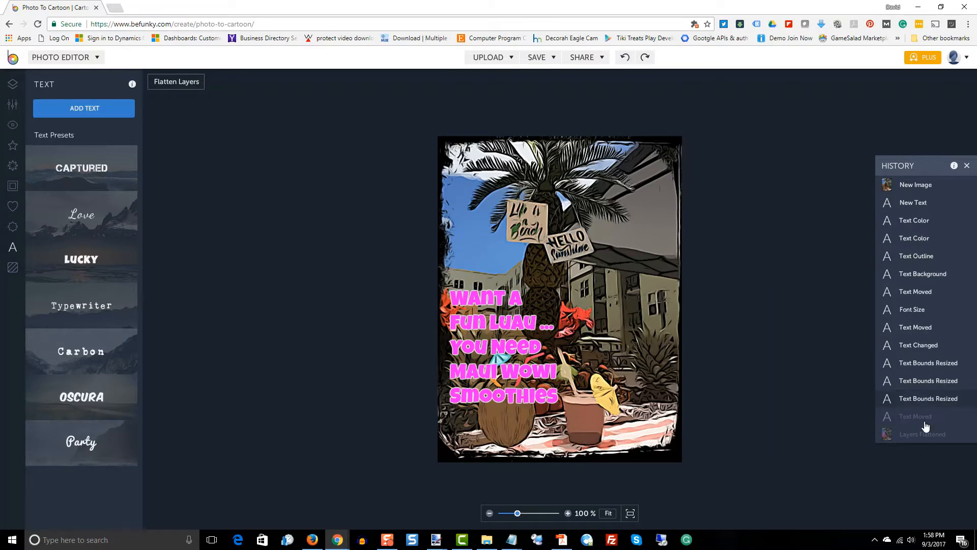
key(ctrl+z)
key(ctrl+z)
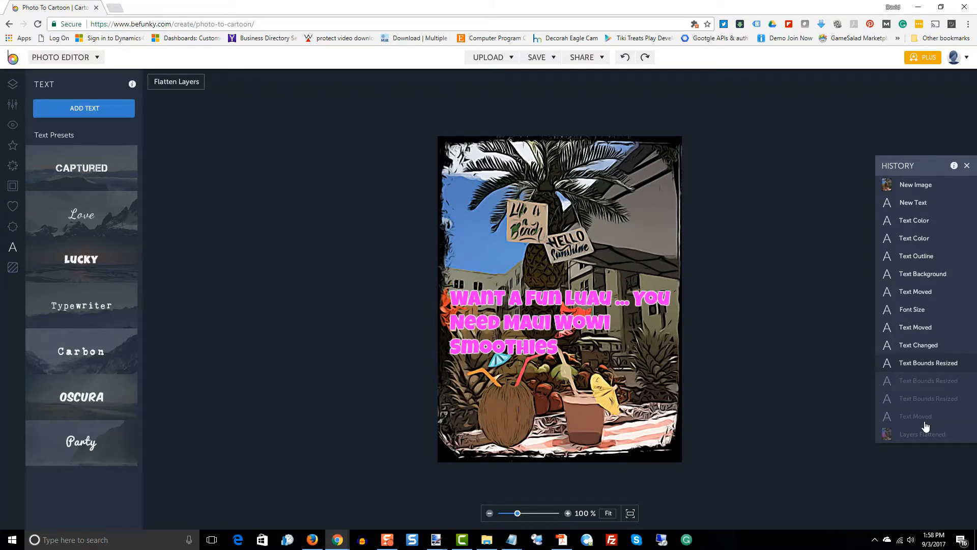
key(ctrl+z)
key(ctrl+z)
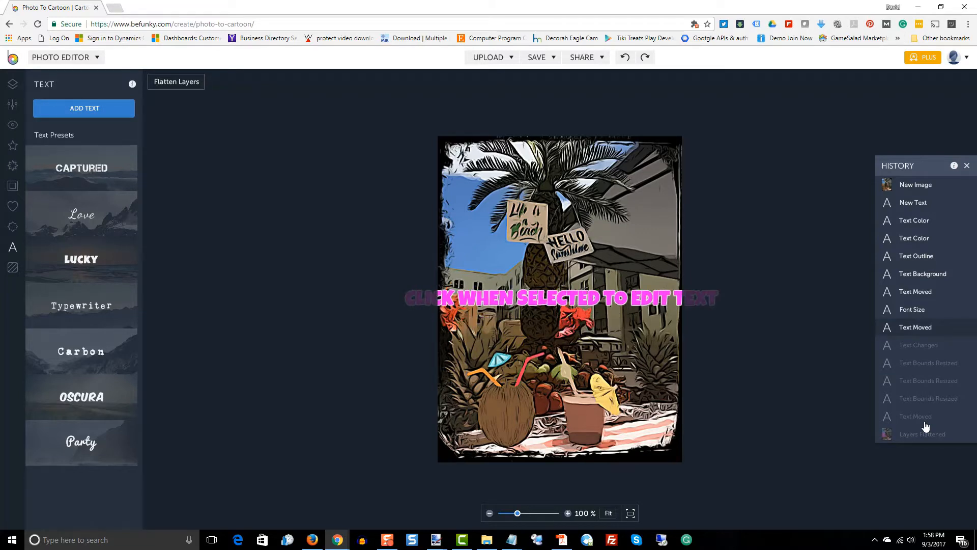
key(ctrl+z)
key(ctrl+z)
key(ctrl+z)
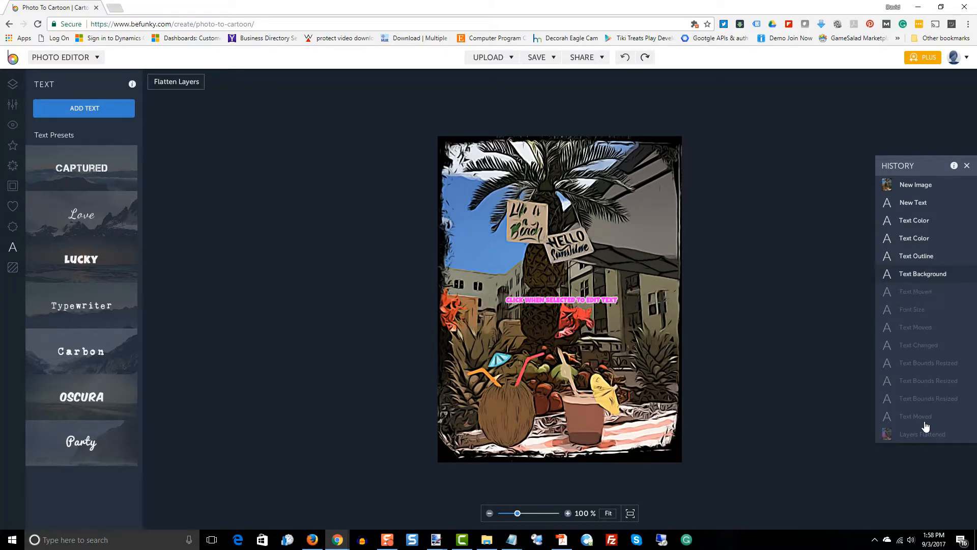
key(ctrl+z)
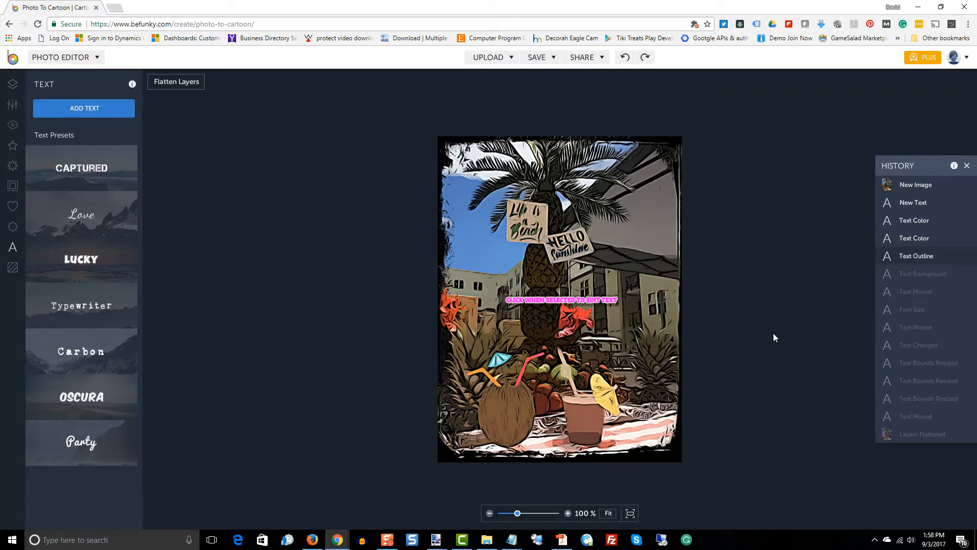
Restore the undone text edits through the edit history, up to the flattened layers state
mouse_move(895, 195)
click(911, 311)
click(910, 328)
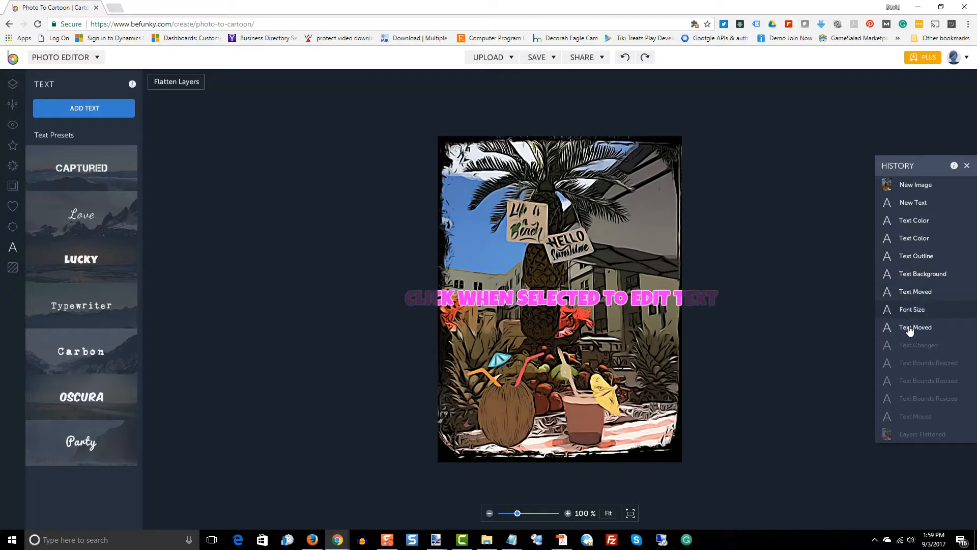
click(915, 363)
click(918, 381)
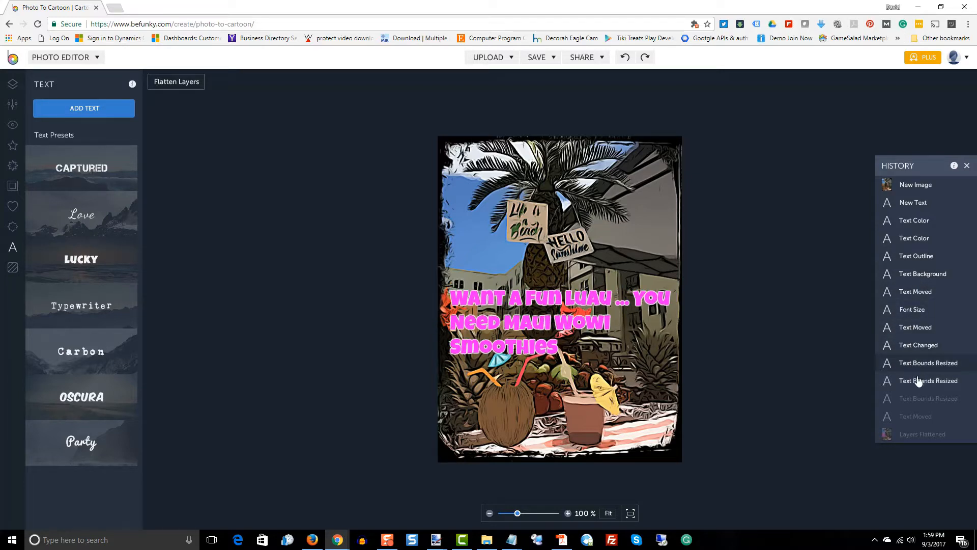
click(916, 398)
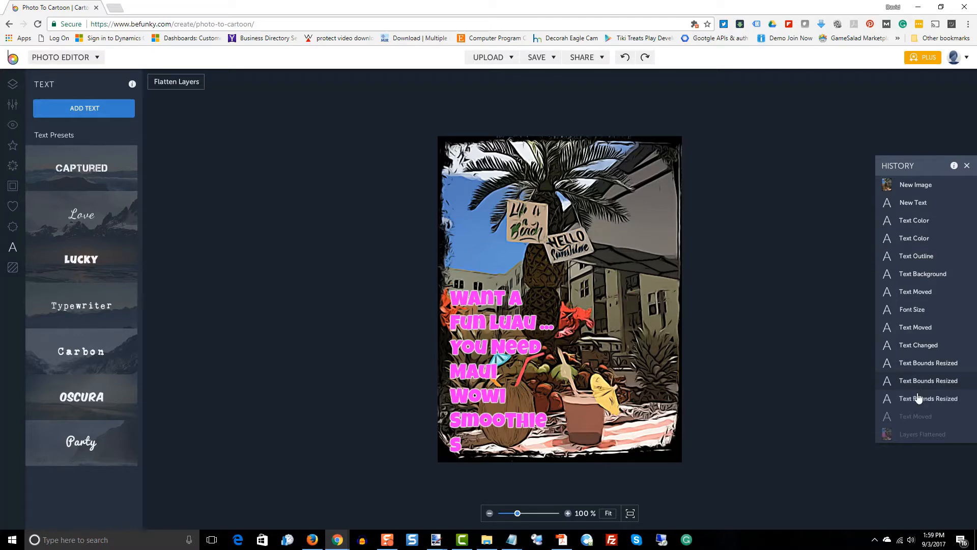
click(912, 433)
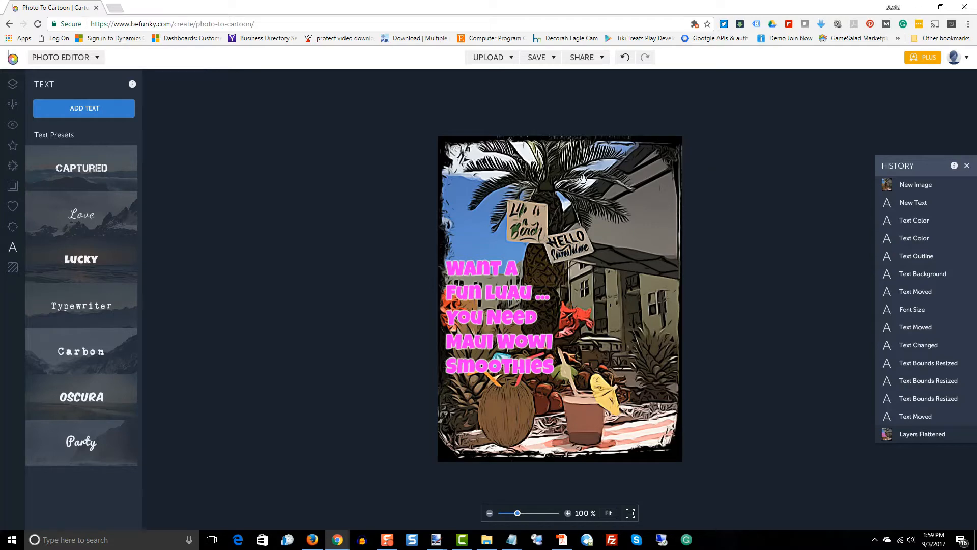
Save the finished artwork to the computer's Catering folder in PNG format as grundge-fun4.png
click(554, 57)
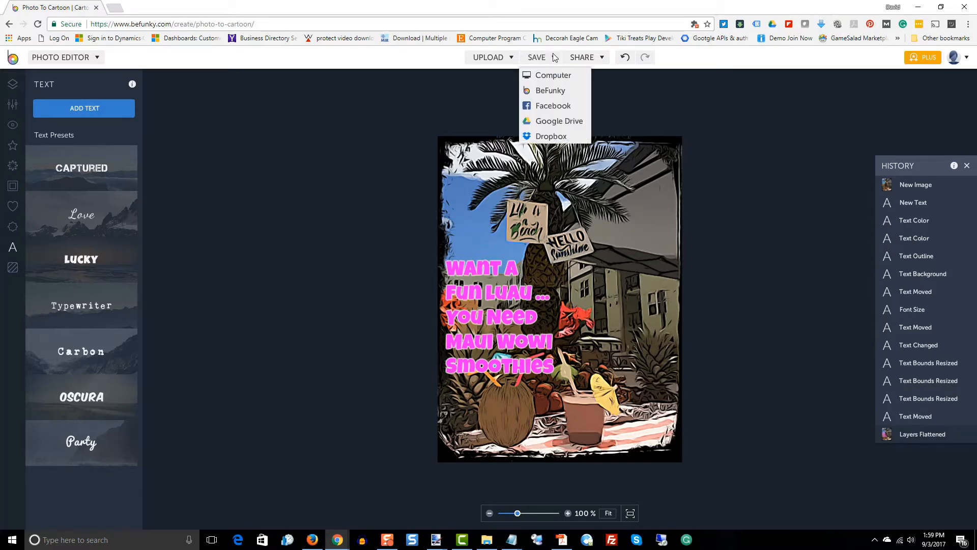
click(558, 76)
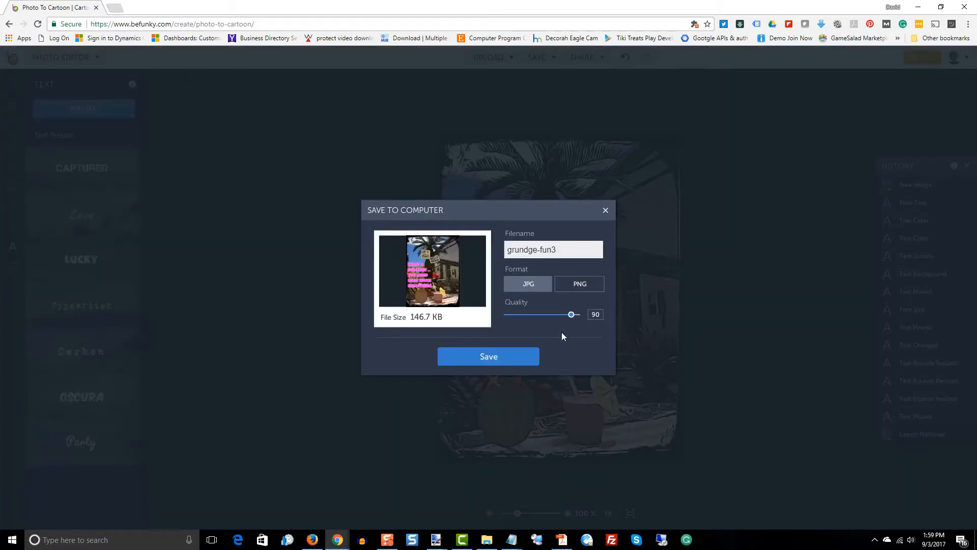
click(573, 287)
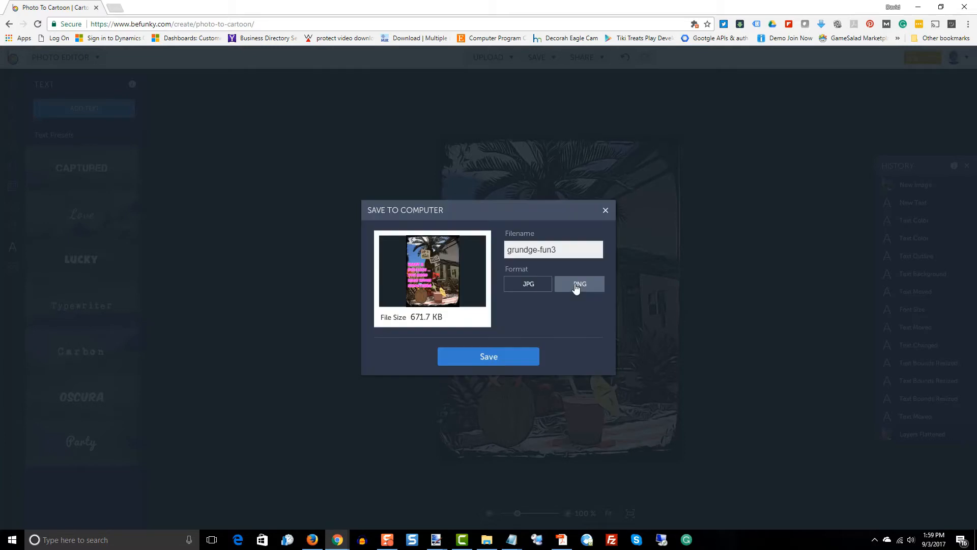
click(496, 358)
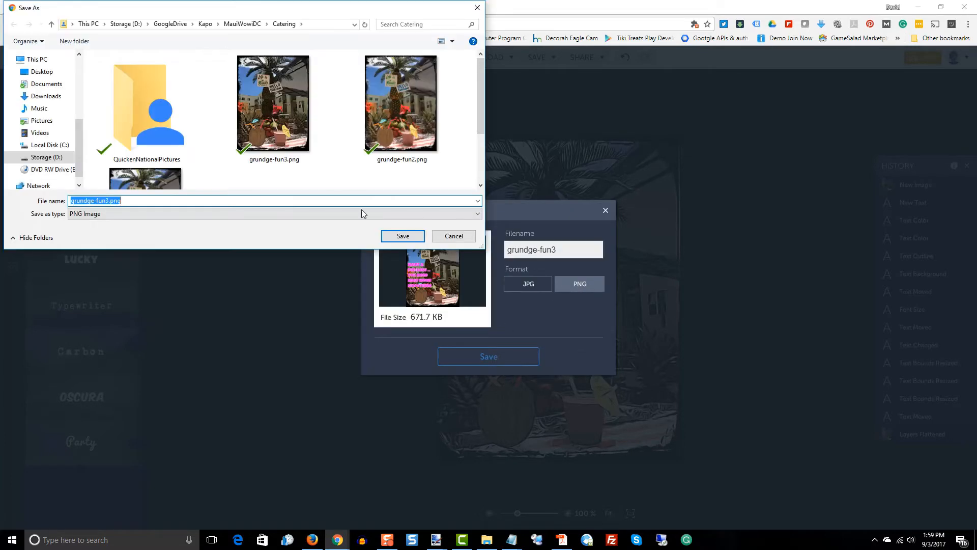
click(122, 200)
key(Left)
key(Left)
key(Left)
key(Left)
key(BackSpace)
text(4)
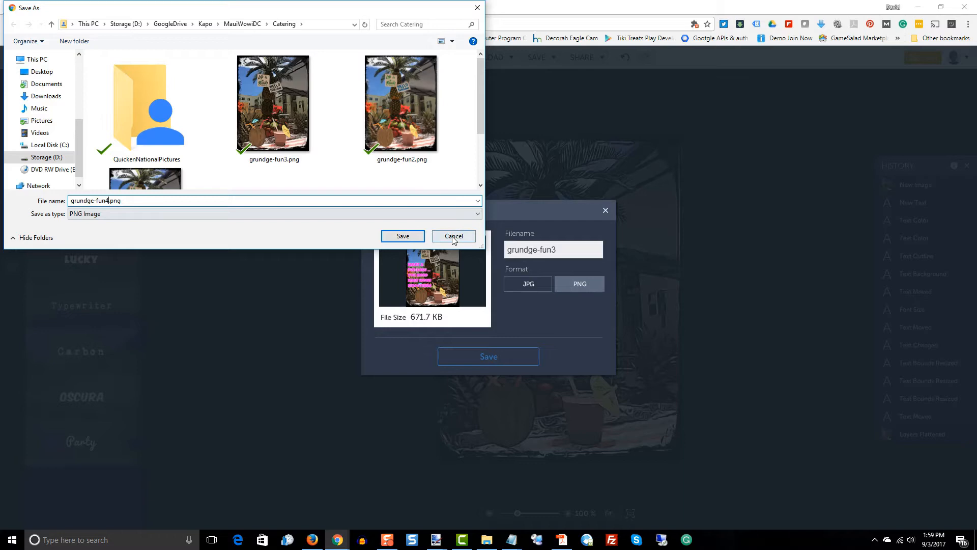
click(400, 236)
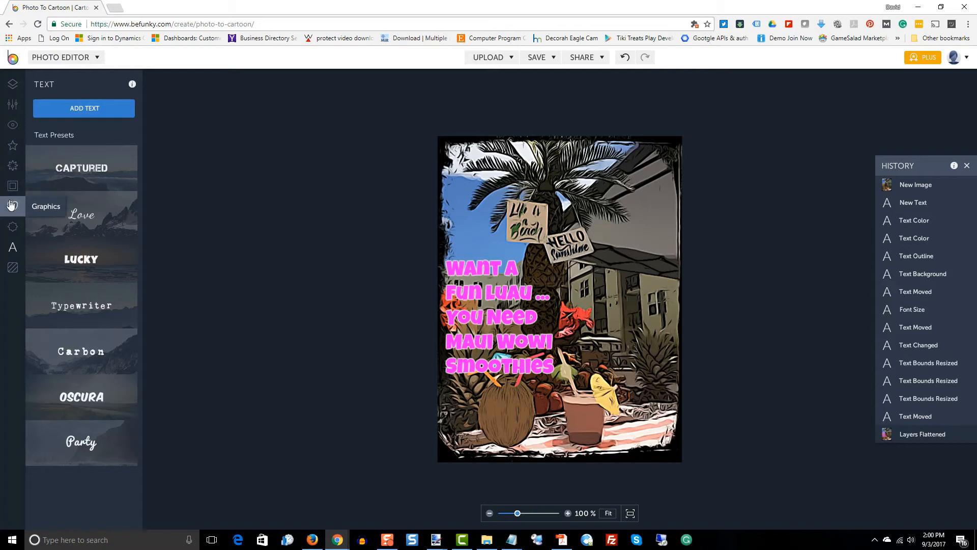
Try the Bokeh 1 texture on the artwork and switch to the Bokeh 6 texture
click(11, 268)
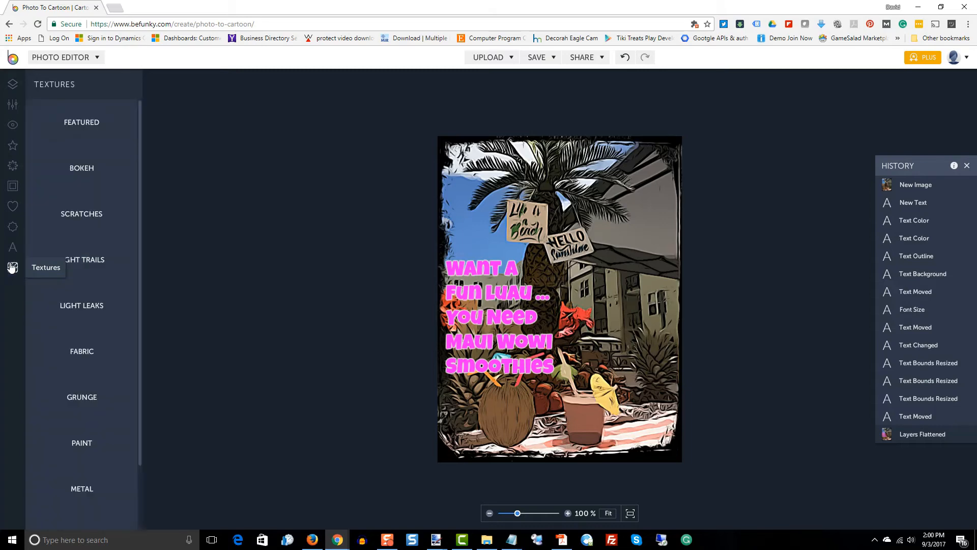
click(94, 179)
click(124, 145)
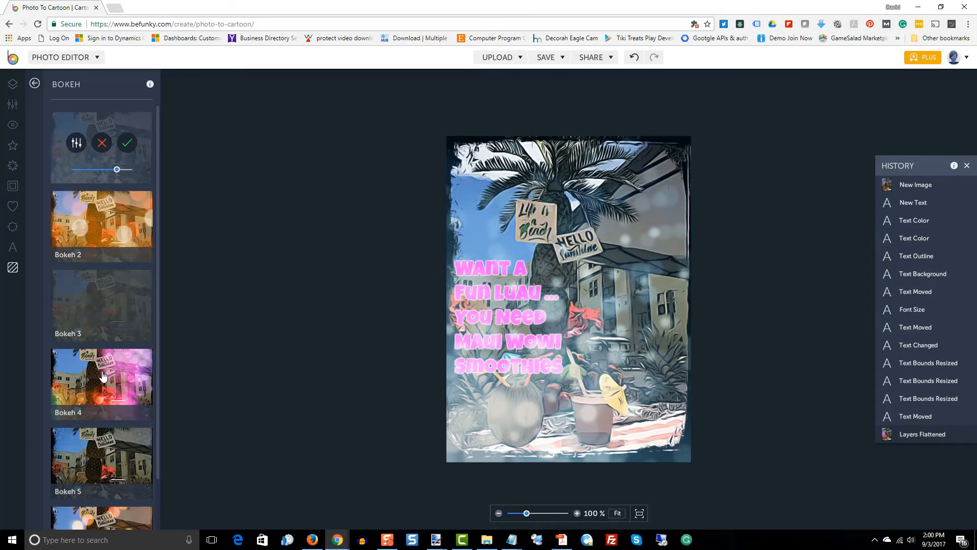
scroll(127, 376, down, 1)
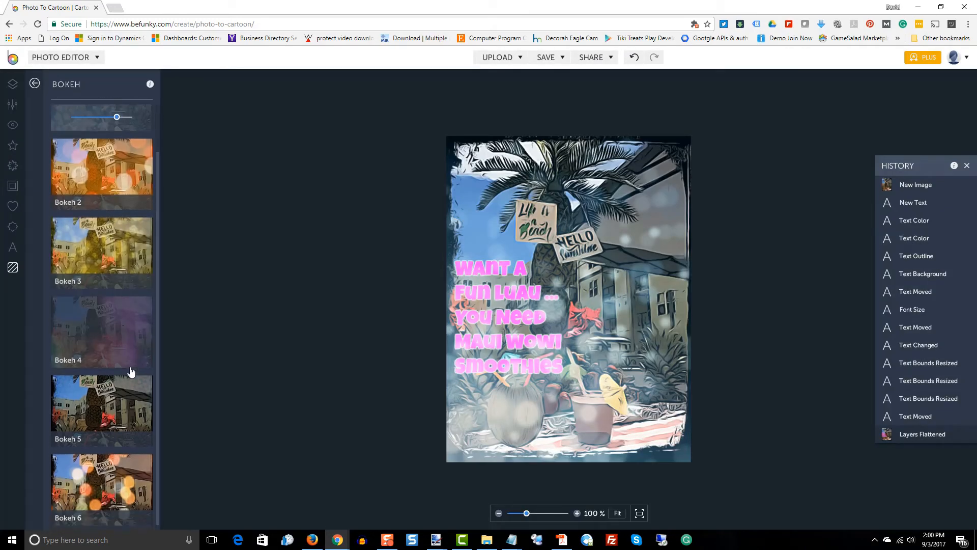
click(109, 484)
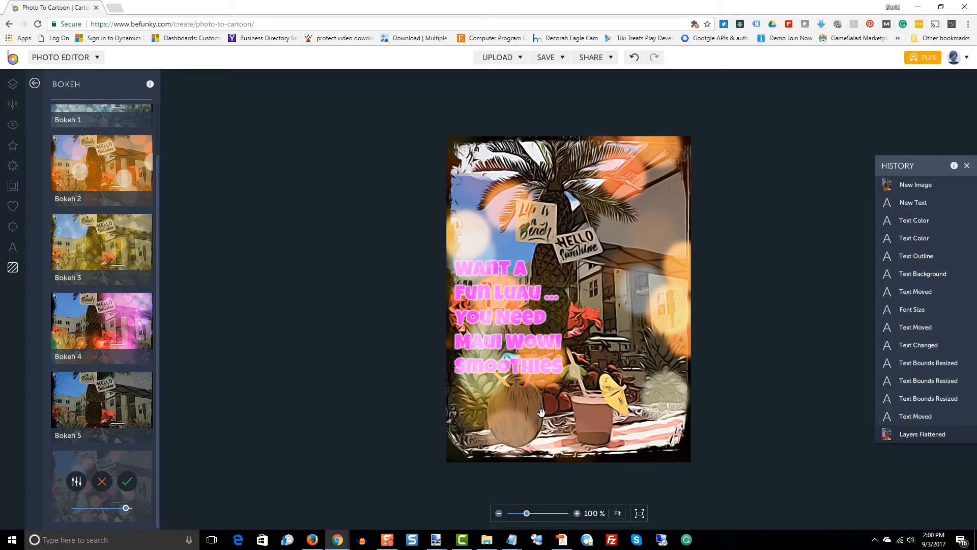